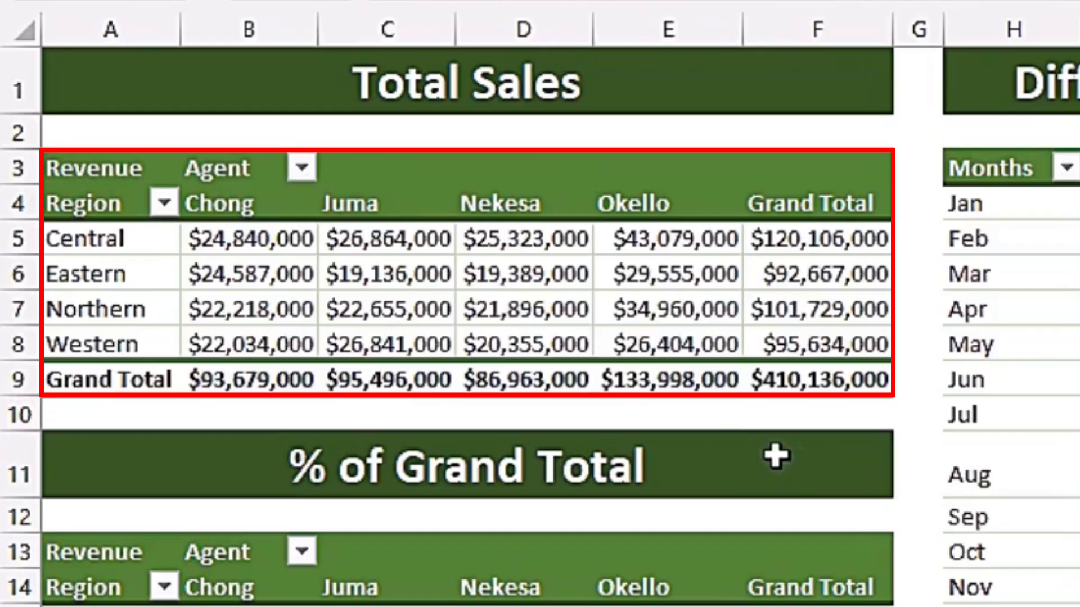
pyautogui.scroll(-3, 776, 455)
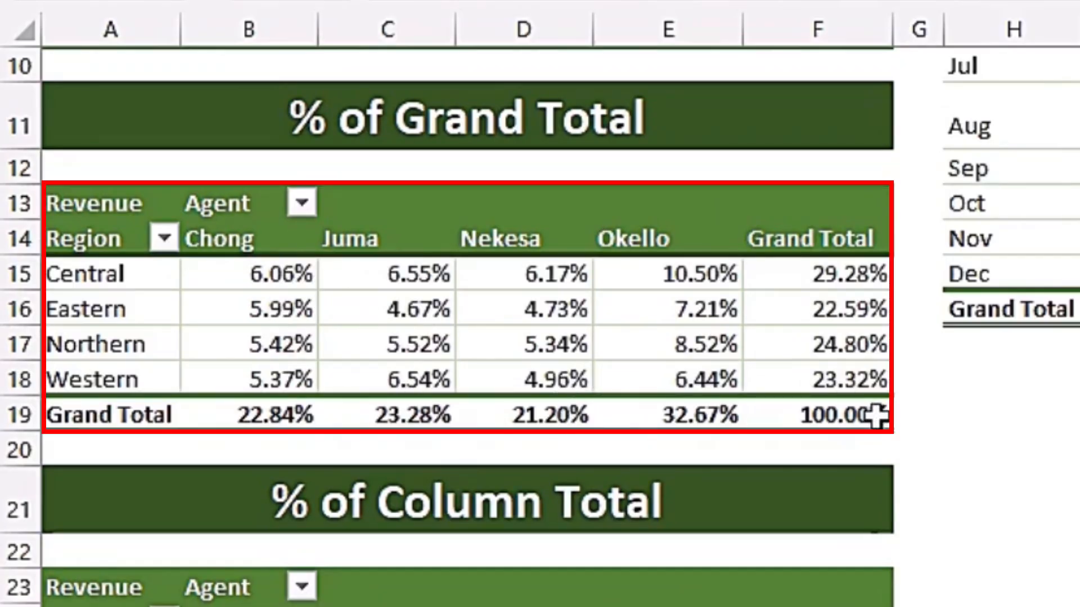
pyautogui.scroll(-2, 557, 475)
pyautogui.scroll(-1, 556, 475)
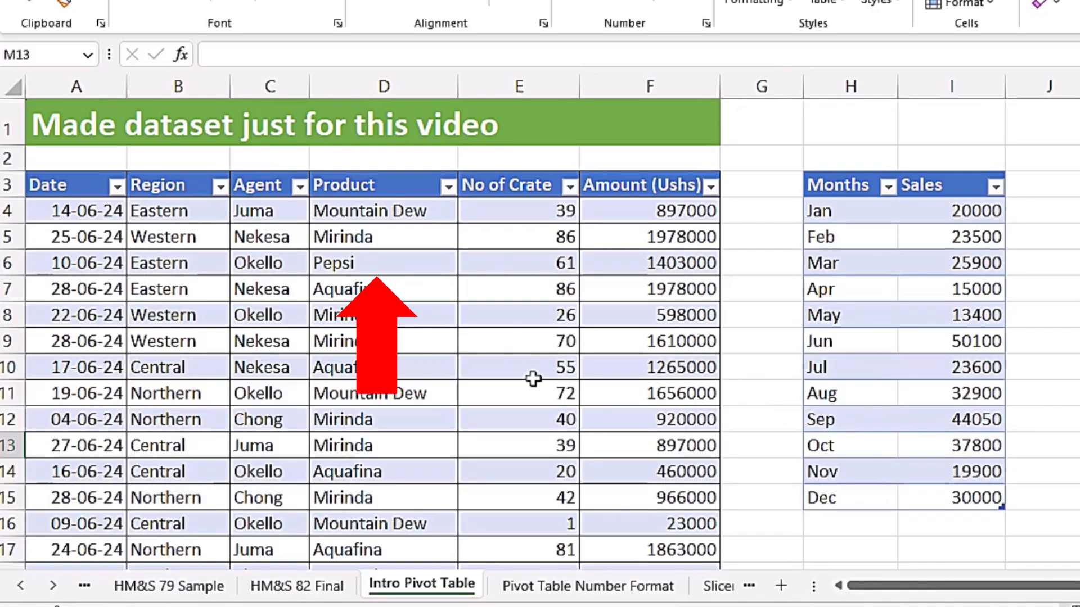
# Insert a PivotTable based on the SalesTransactions table, placed on a new worksheet.
pyautogui.click(386, 268)
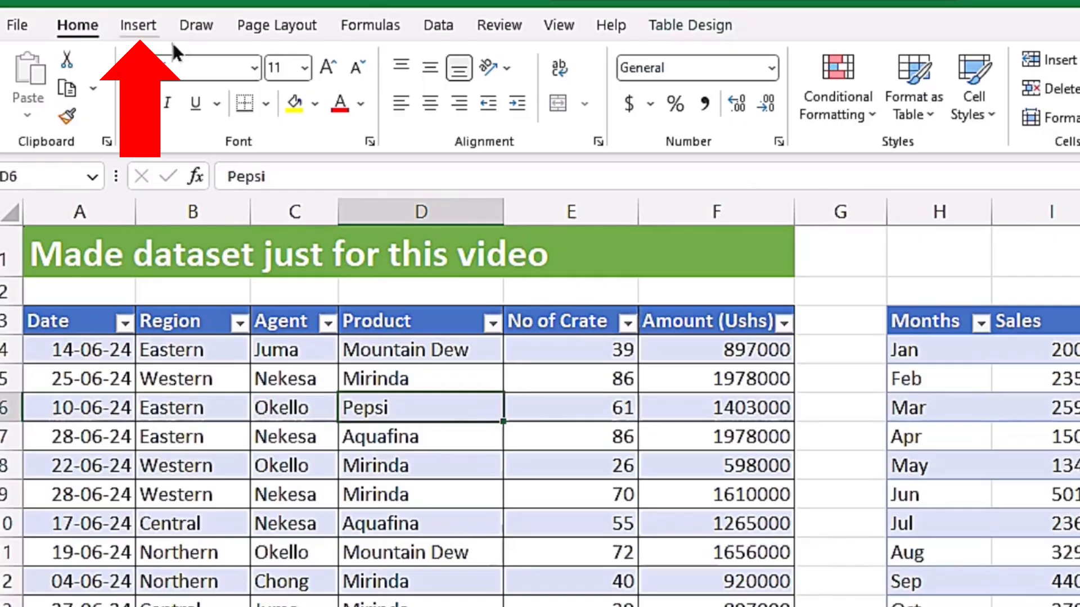
pyautogui.click(139, 25)
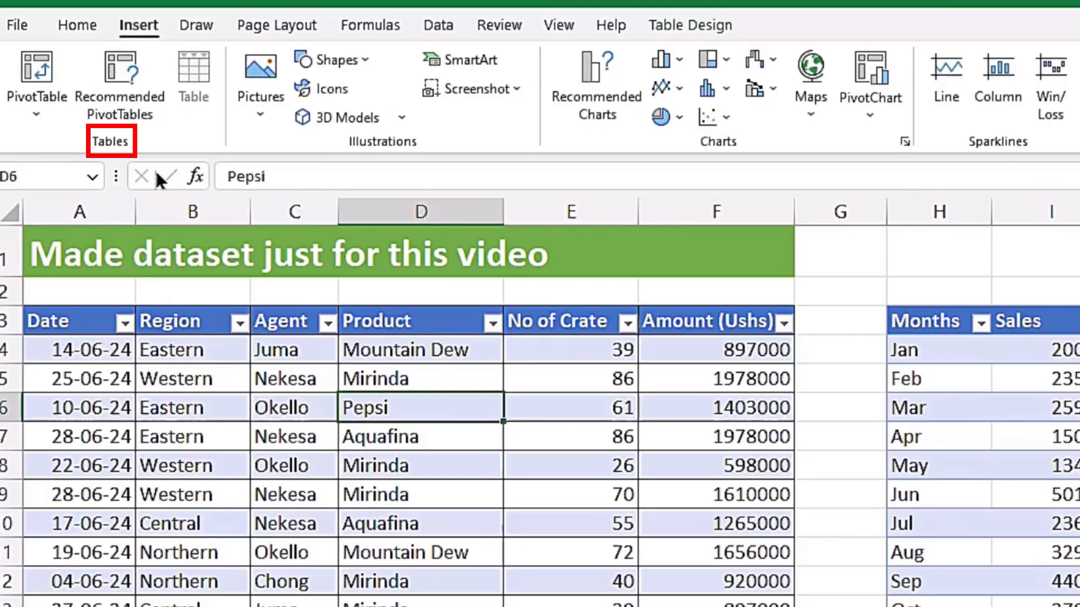
pyautogui.click(40, 68)
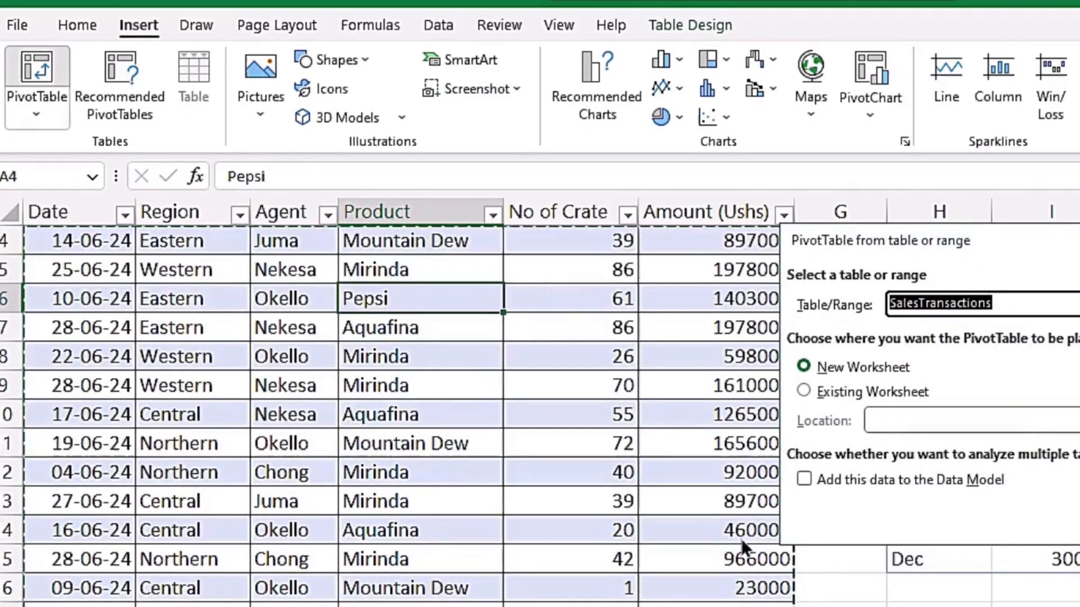
pyautogui.moveTo(1021, 260); pyautogui.dragTo(602, 268)
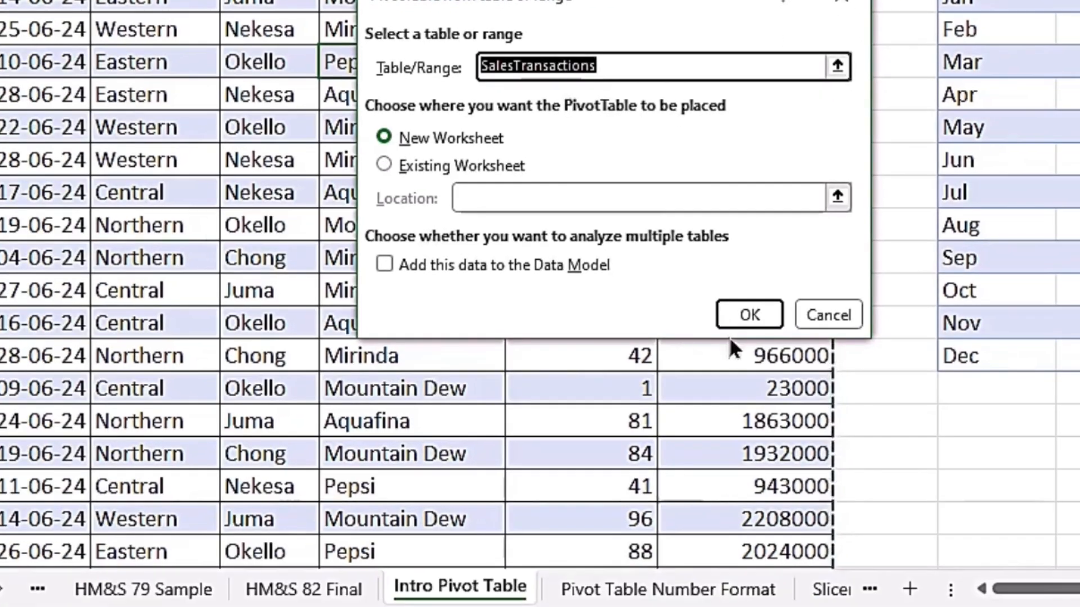
pyautogui.click(749, 314)
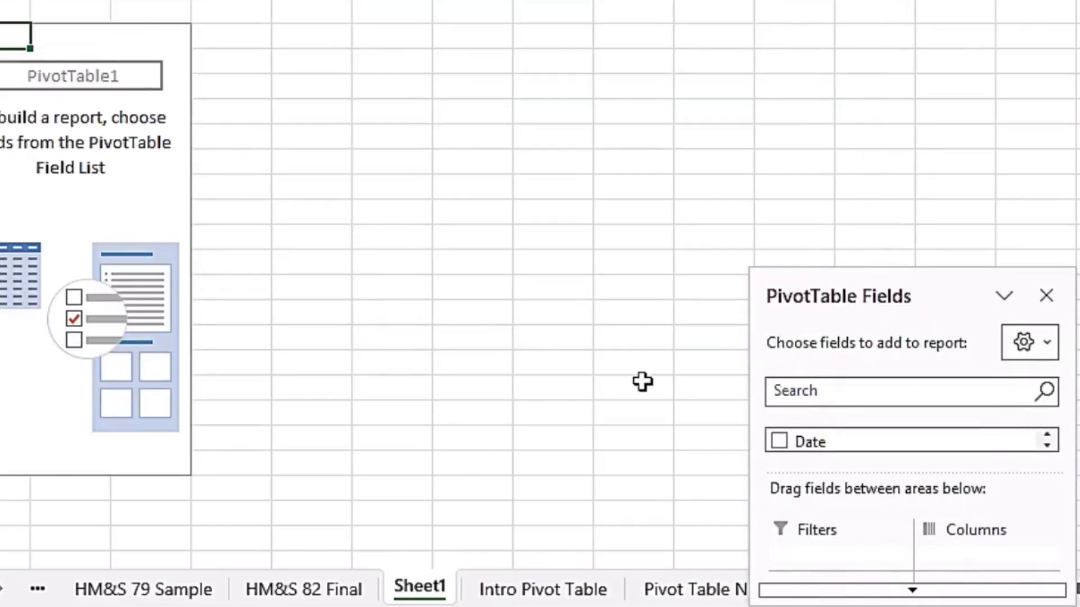
# Move the PivotTable Fields pane beside the empty pivot table and enlarge it so all four field areas show.
pyautogui.moveTo(897, 285); pyautogui.dragTo(429, 8)
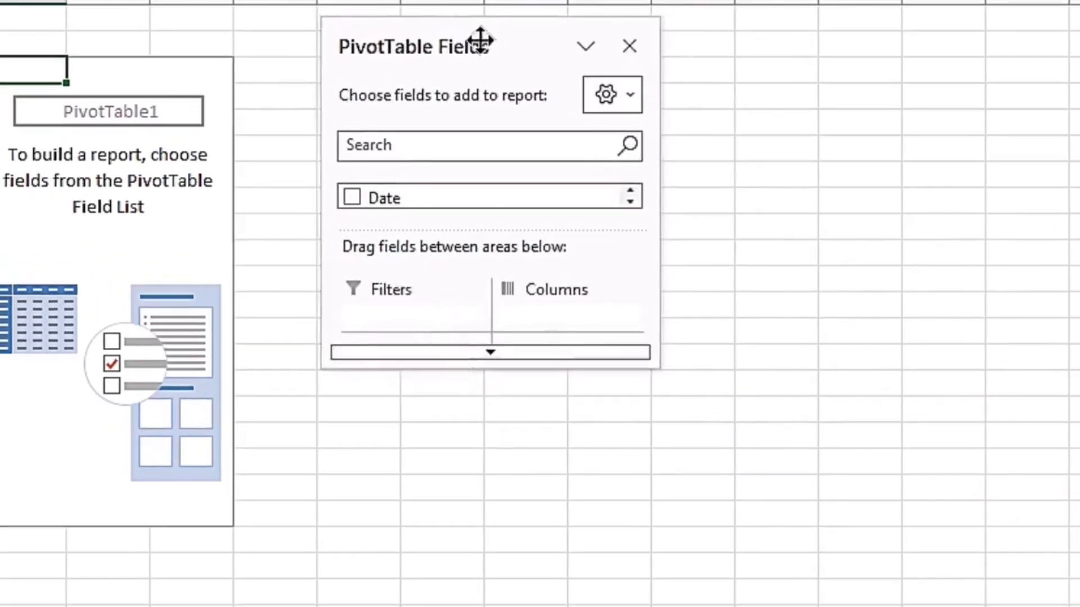
pyautogui.moveTo(480, 40); pyautogui.dragTo(434, 0)
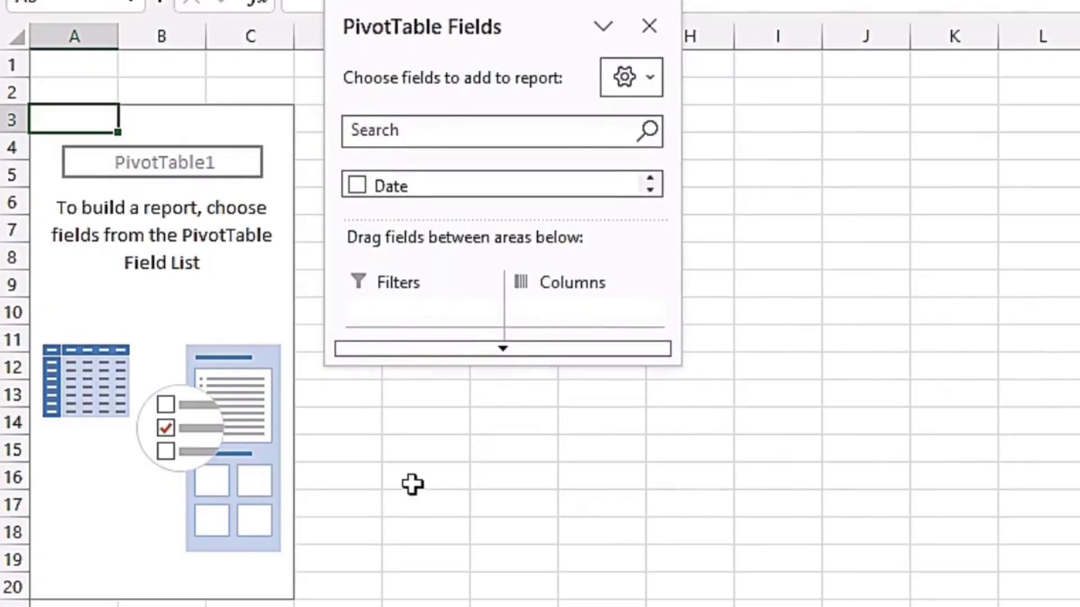
pyautogui.click(503, 349)
pyautogui.moveTo(503, 358); pyautogui.dragTo(495, 606)
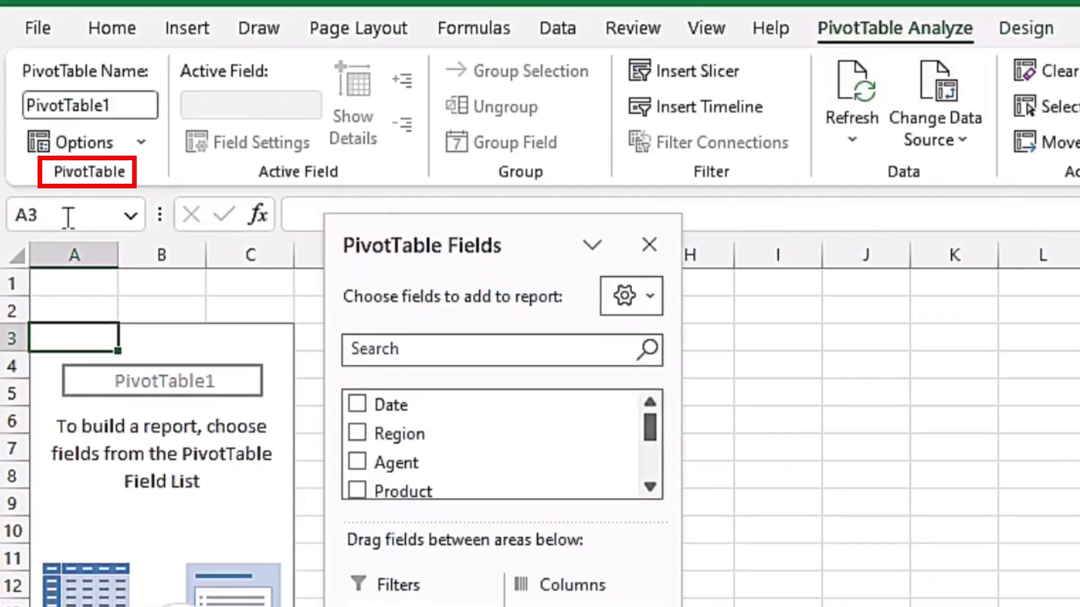
# Name the new PivotTable CTReports.
pyautogui.click(131, 105)
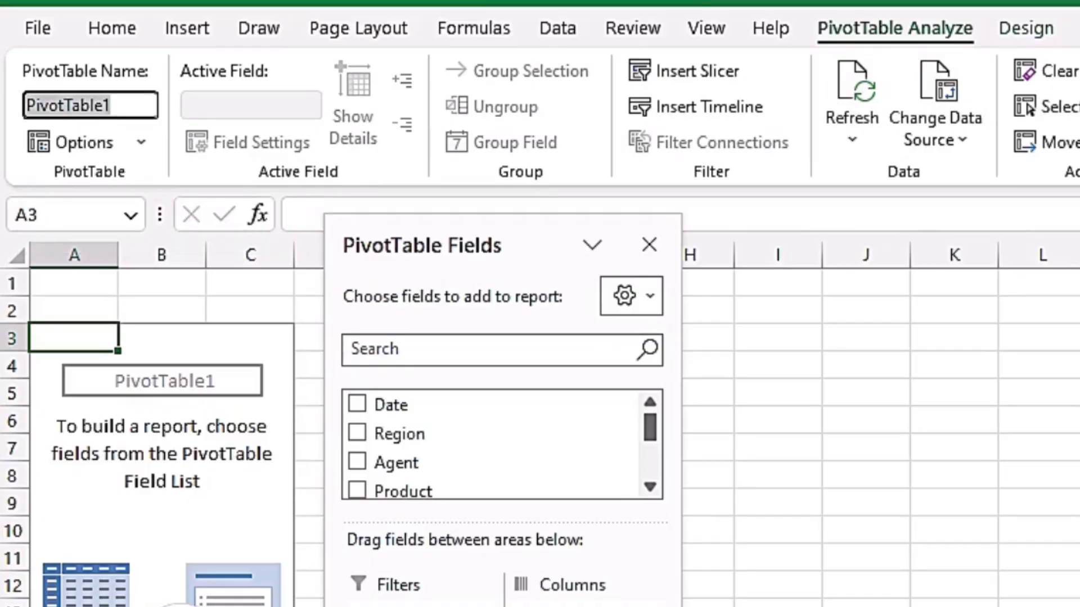
pyautogui.write('CTReports')
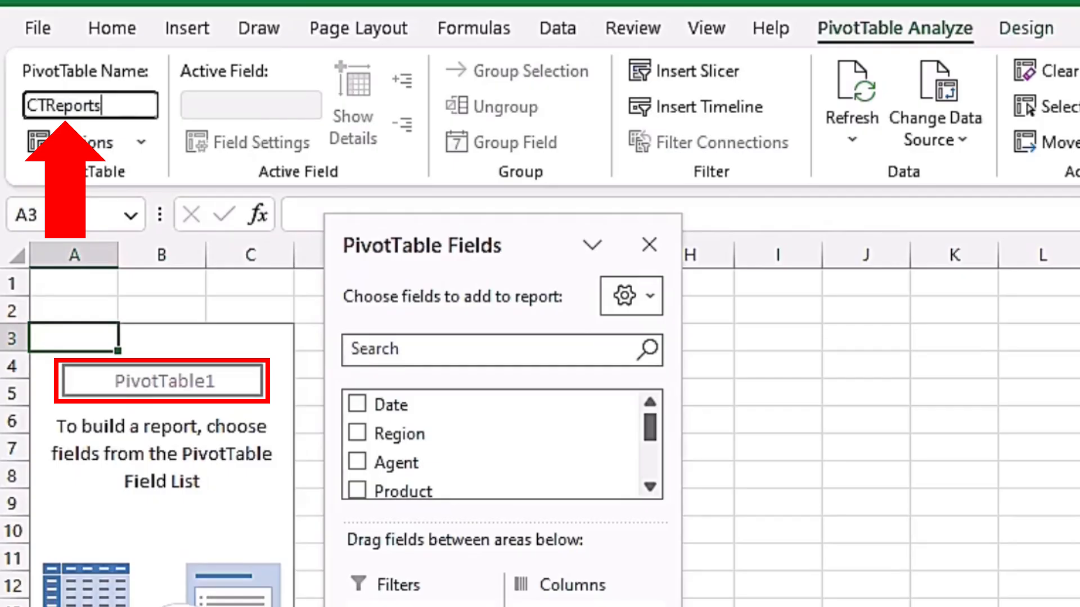
pyautogui.press('Return')
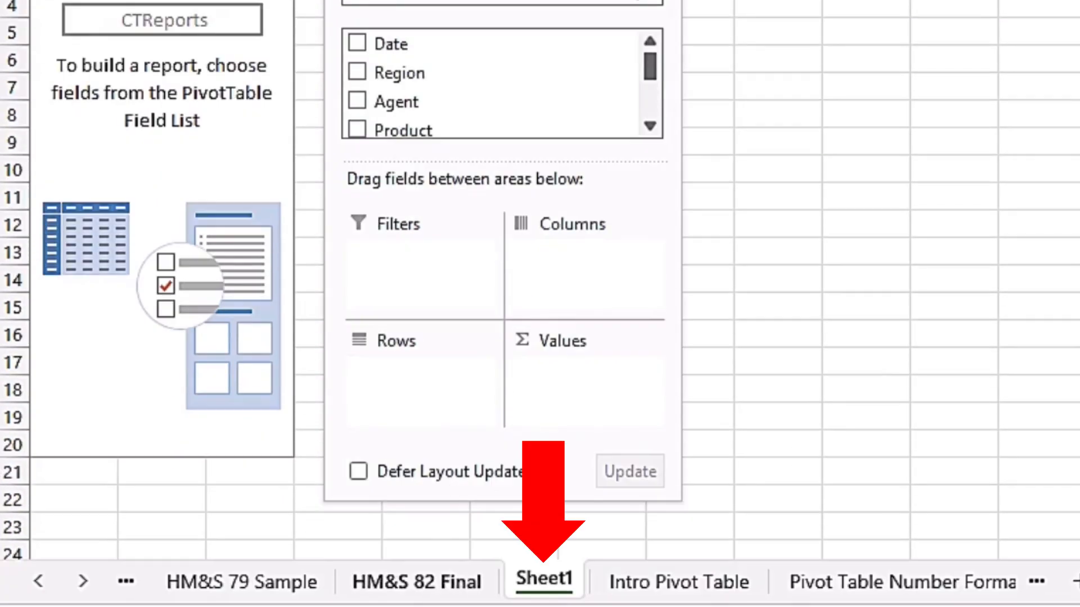
# Rename the worksheet holding the pivot table as PivotCT.
pyautogui.doubleClick(546, 580)
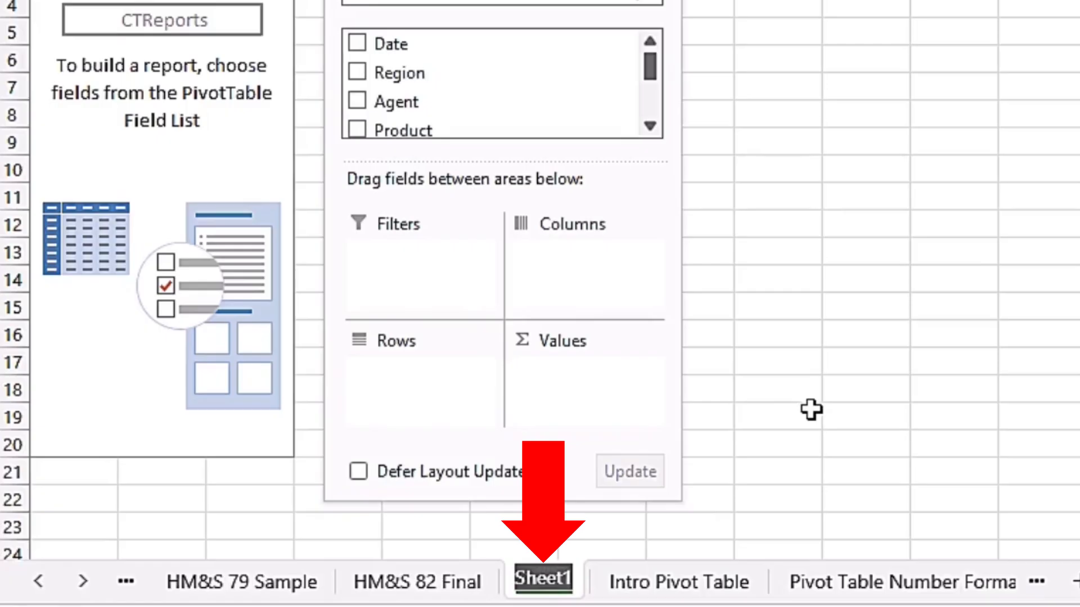
pyautogui.write('Pivot')
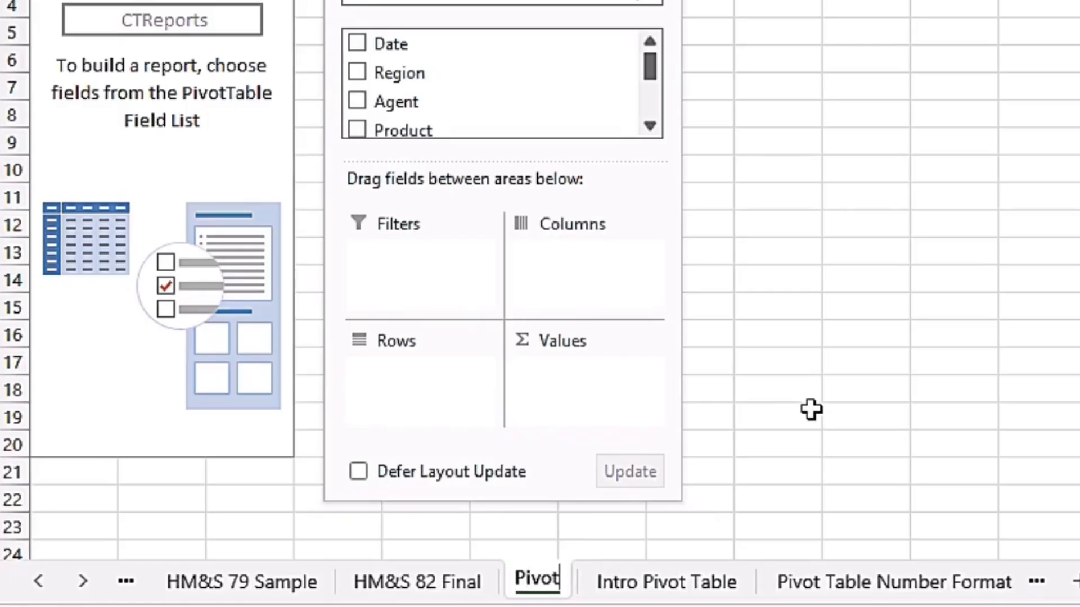
pyautogui.write('CT')
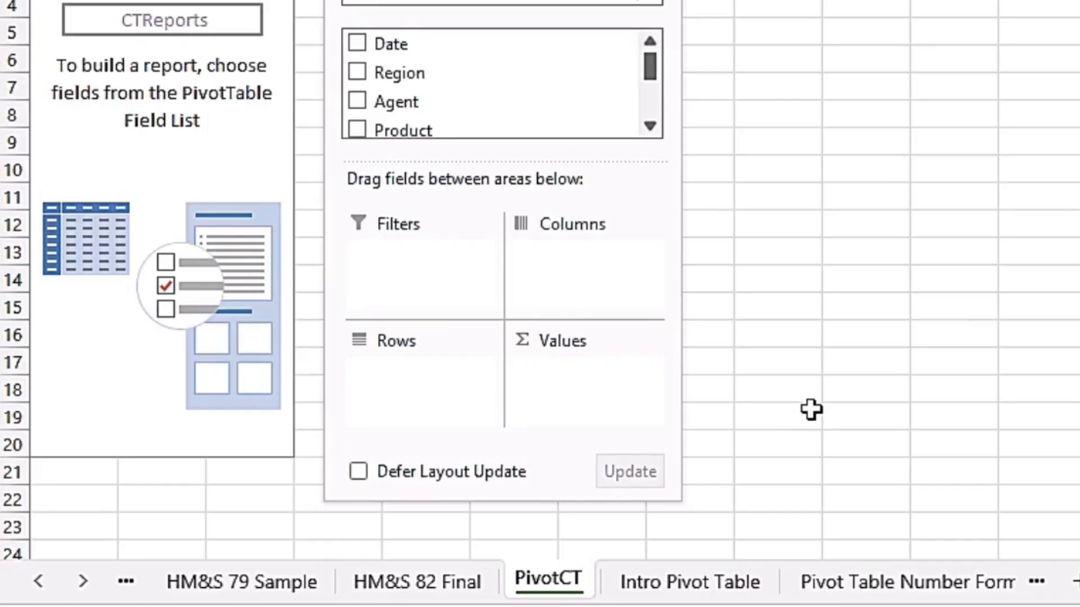
pyautogui.press('Return')
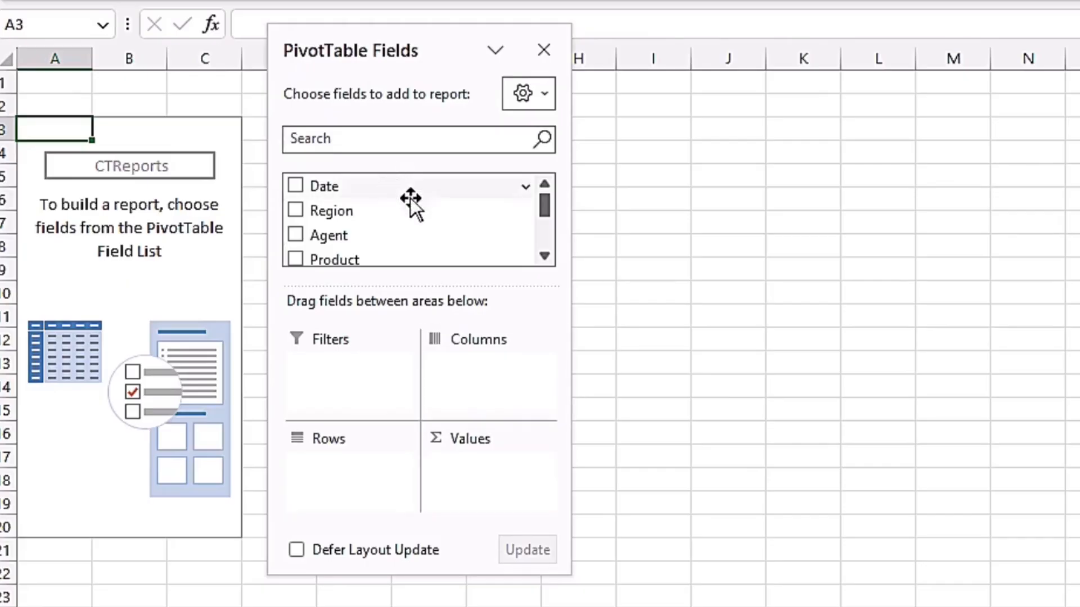
# Build the pivot table with Region in rows, Agent in columns and Amount (Ushs) in values, and close the field pane.
pyautogui.moveTo(361, 208); pyautogui.dragTo(365, 482)
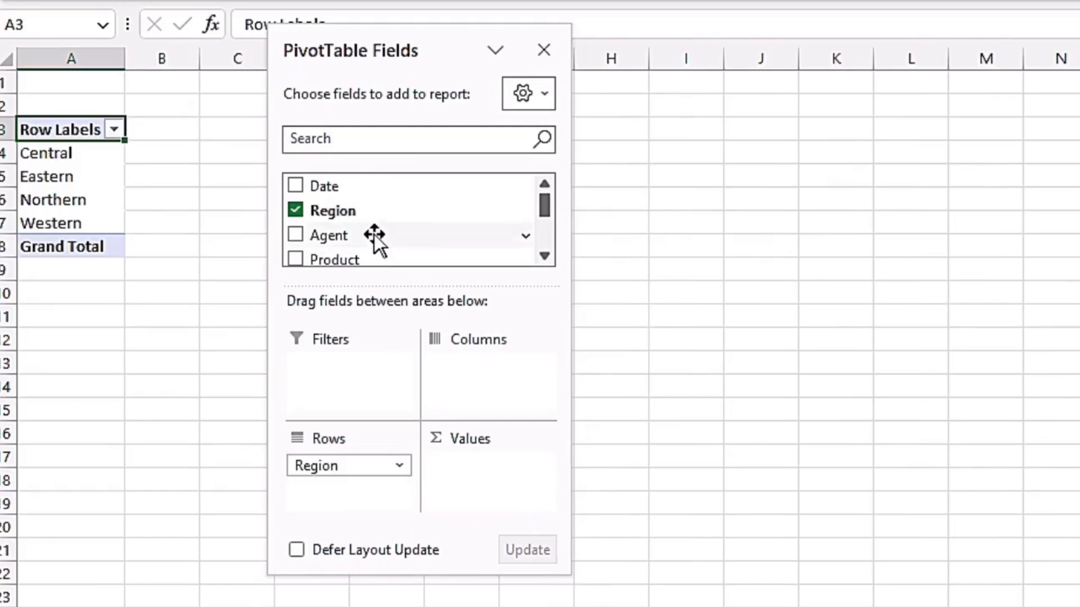
pyautogui.moveTo(382, 245); pyautogui.dragTo(480, 382)
pyautogui.moveTo(400, 51); pyautogui.dragTo(728, 57)
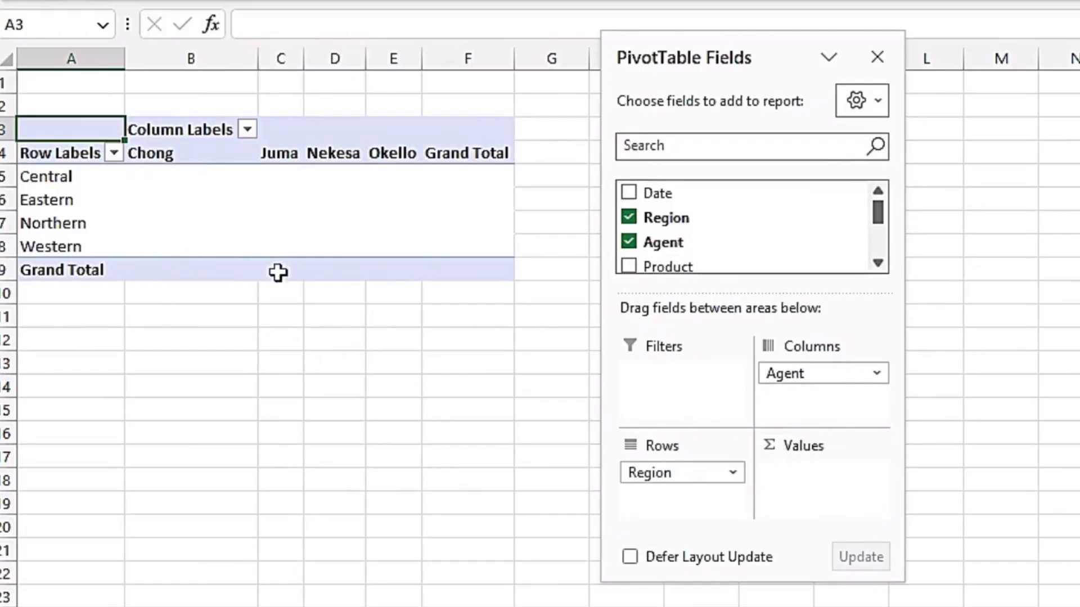
pyautogui.scroll(-4, 730, 225)
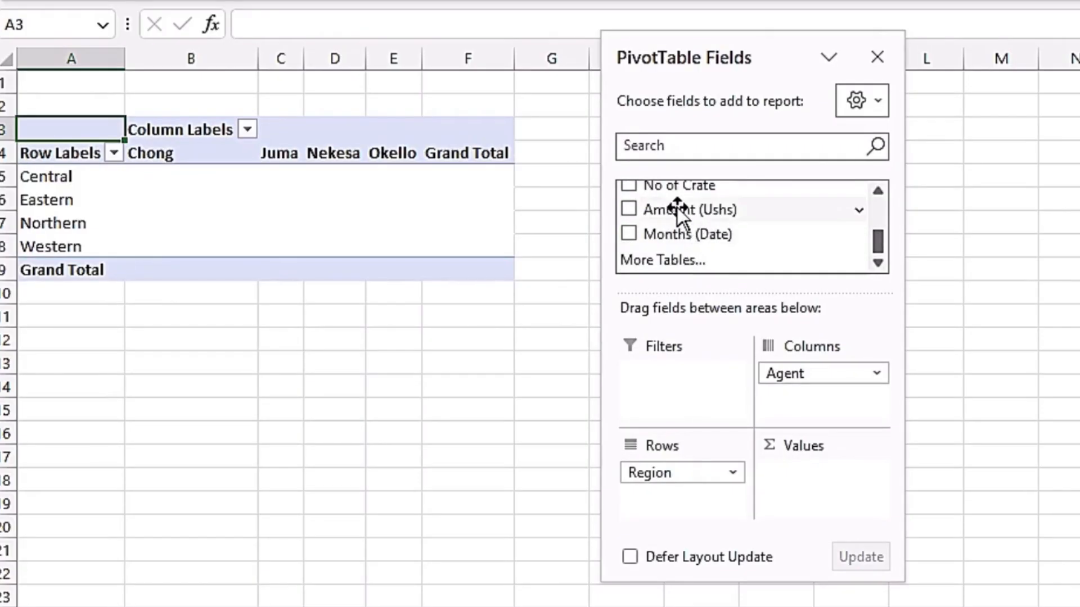
pyautogui.moveTo(678, 208); pyautogui.dragTo(806, 504)
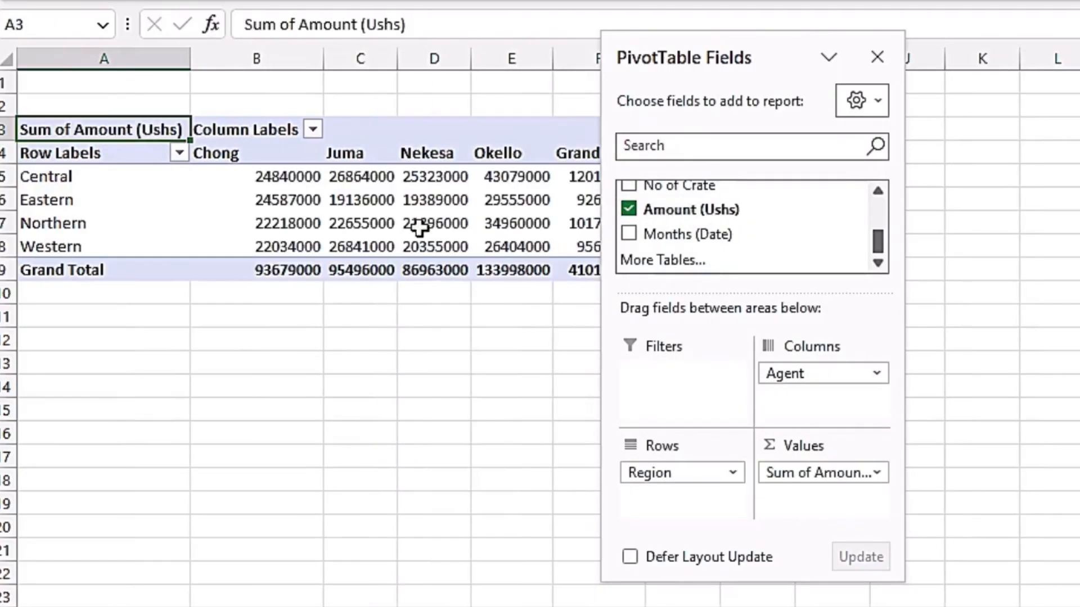
pyautogui.moveTo(715, 57); pyautogui.dragTo(857, 53)
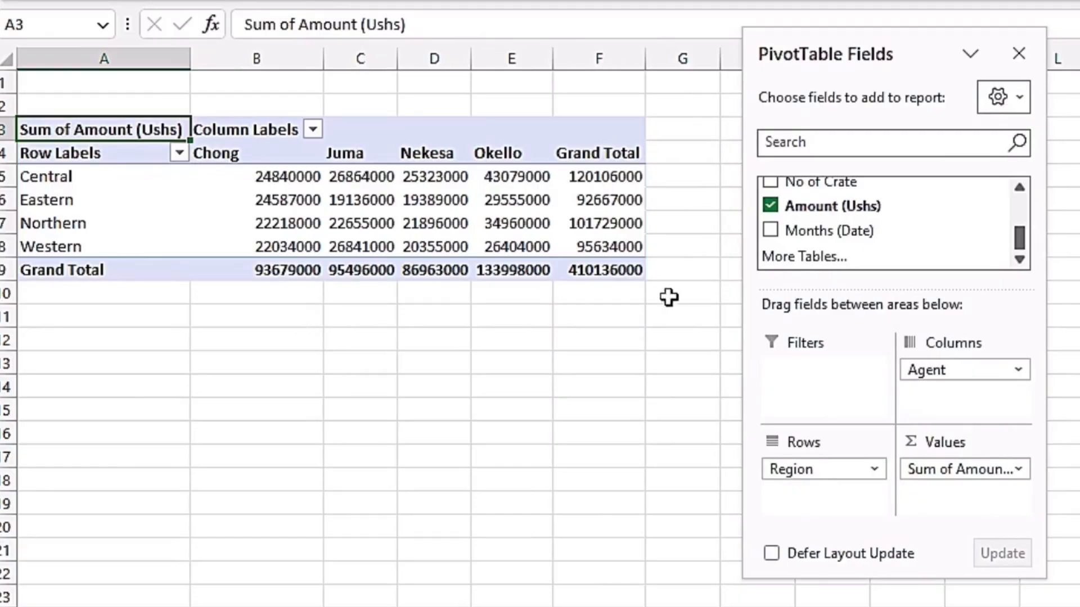
pyautogui.click(1017, 55)
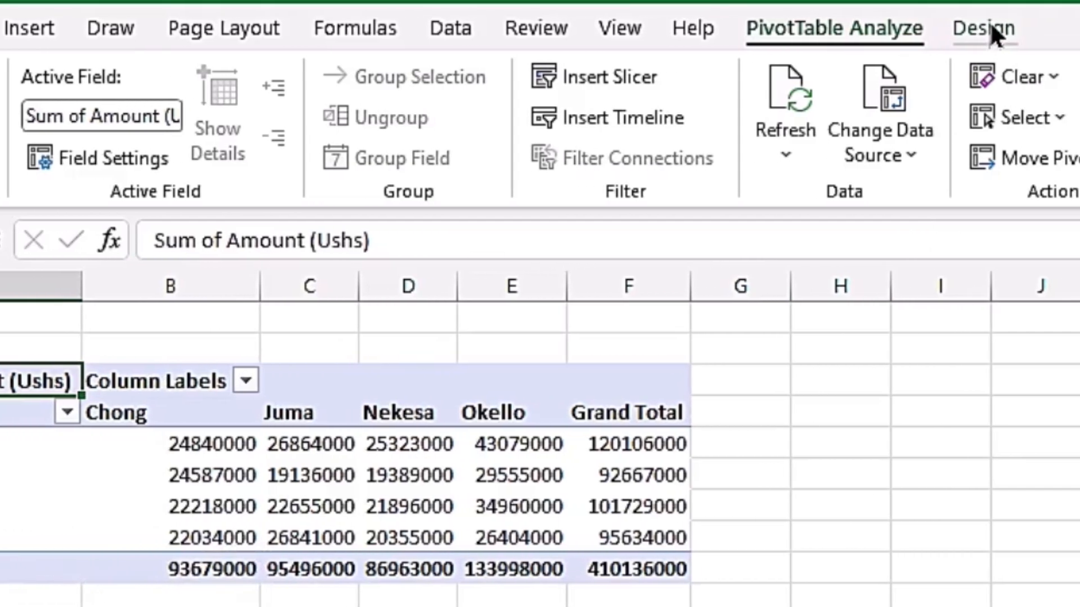
# Change the pivot table's report layout to tabular form.
pyautogui.click(984, 27)
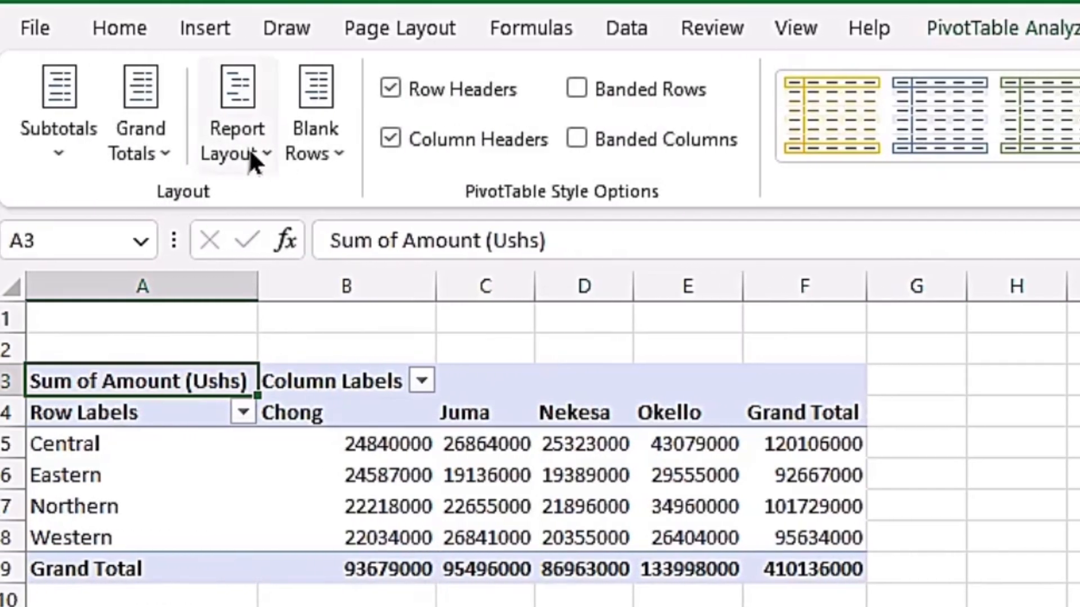
pyautogui.click(251, 156)
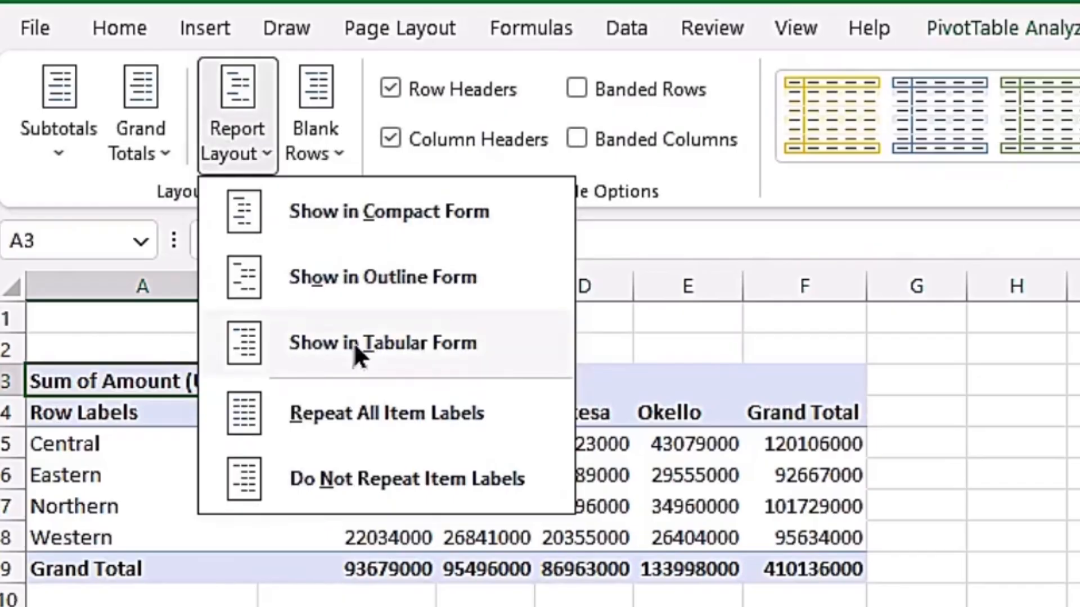
pyautogui.click(353, 341)
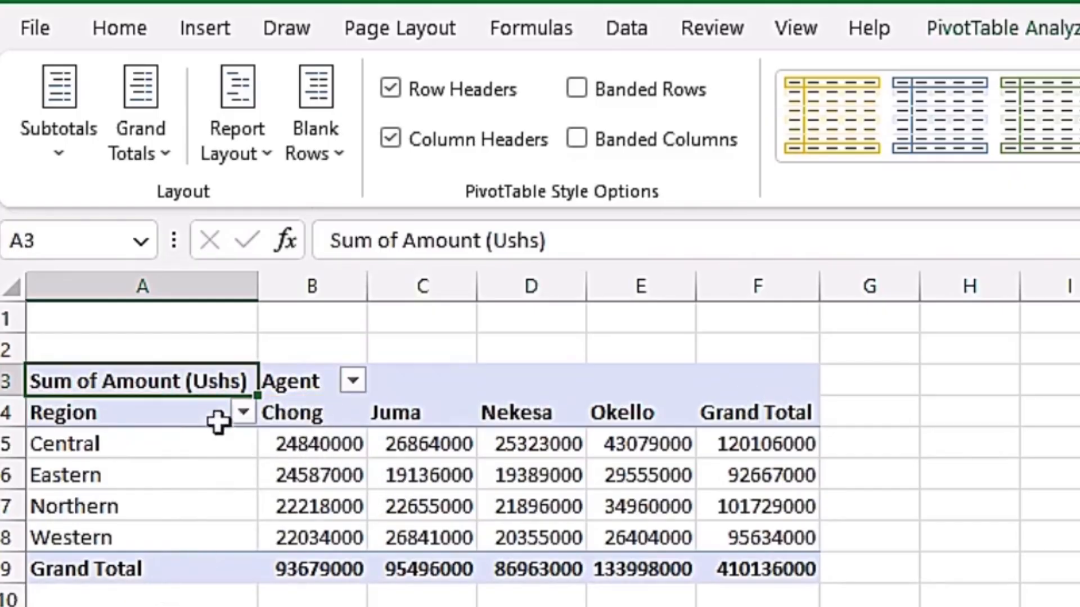
# Rename the value field header in A3 to "Amount (Ushs) ", removing "Sum of" and ending with a trailing space.
pyautogui.doubleClick(175, 381)
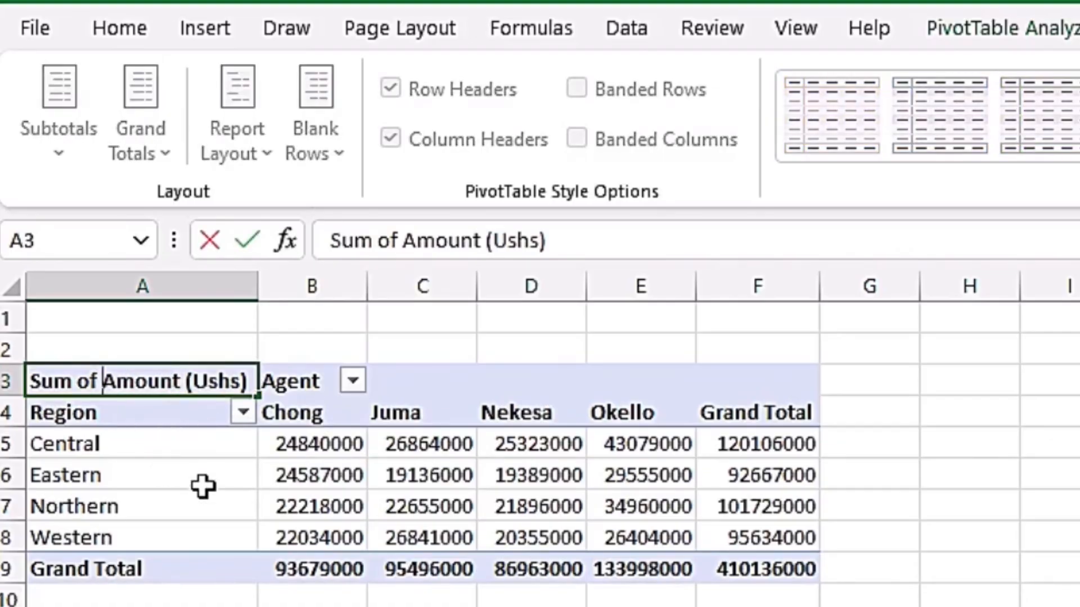
pyautogui.press('BackSpace')
pyautogui.press('BackSpace')
pyautogui.press('BackSpace')
pyautogui.press('BackSpace')
pyautogui.press('BackSpace')
pyautogui.press('BackSpace')
pyautogui.press('BackSpace')
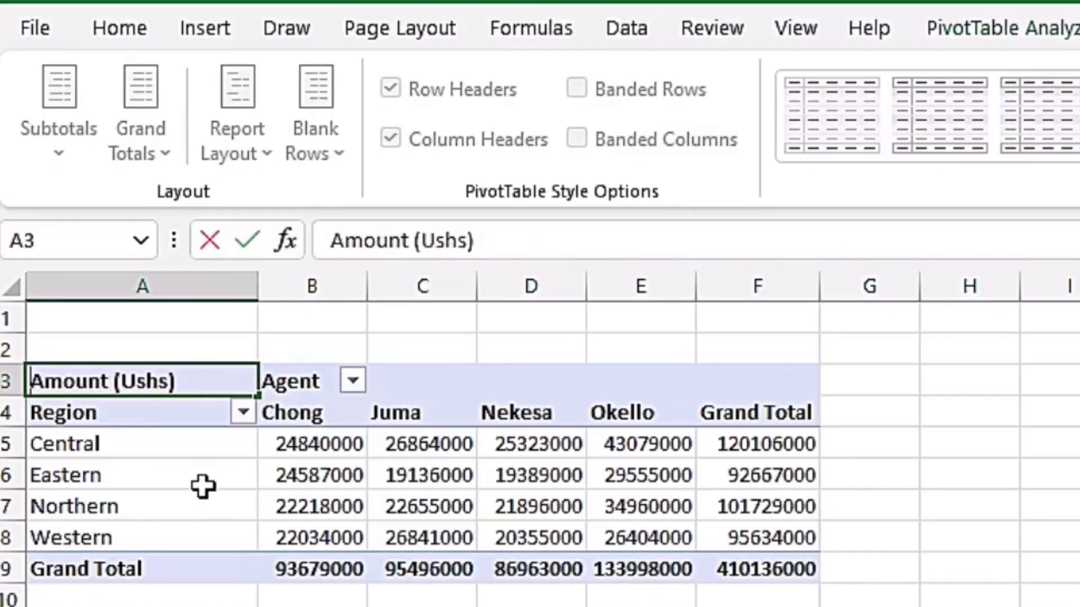
pyautogui.click(193, 379)
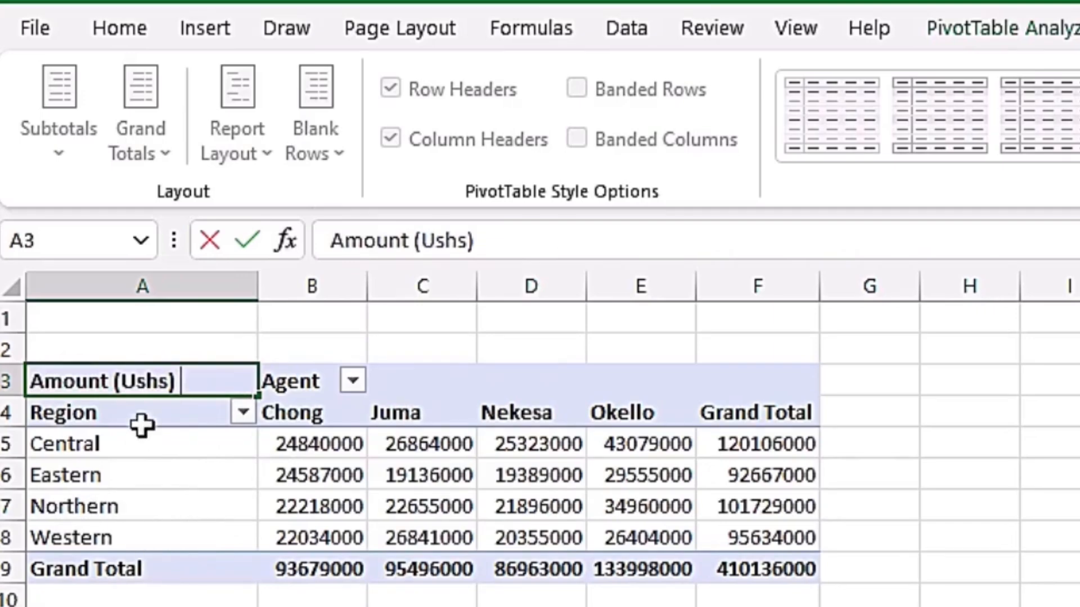
pyautogui.press('Return')
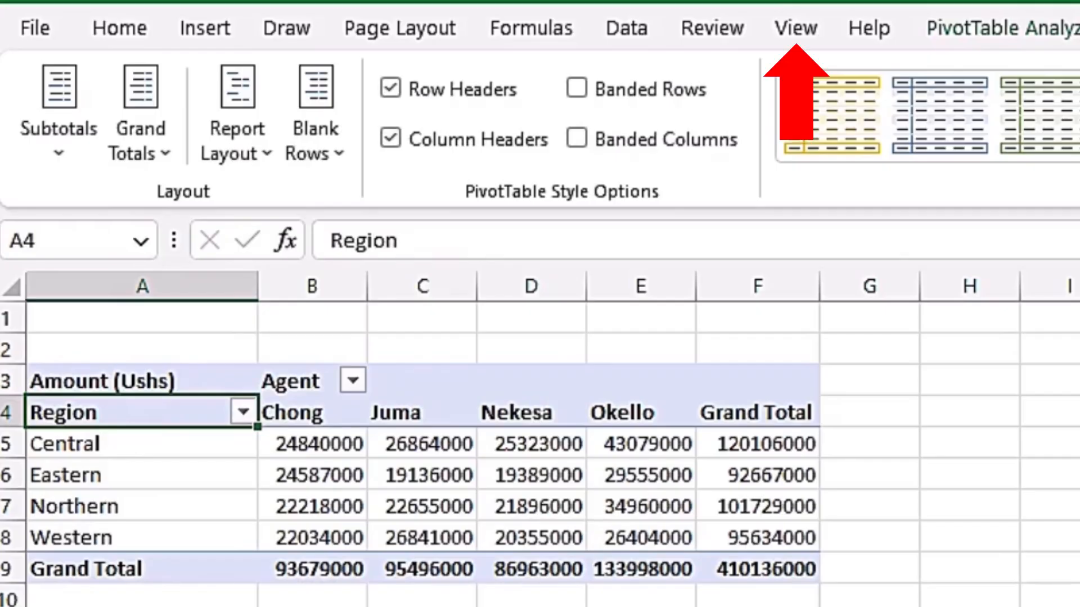
# Hide the gridlines on the PivotCT worksheet.
pyautogui.click(795, 28)
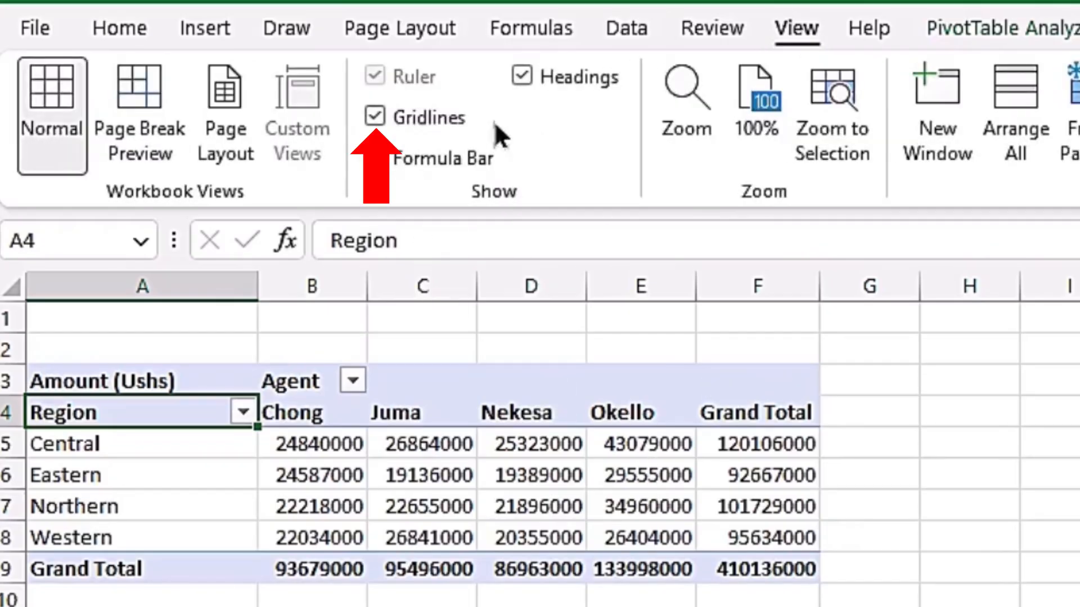
pyautogui.click(372, 115)
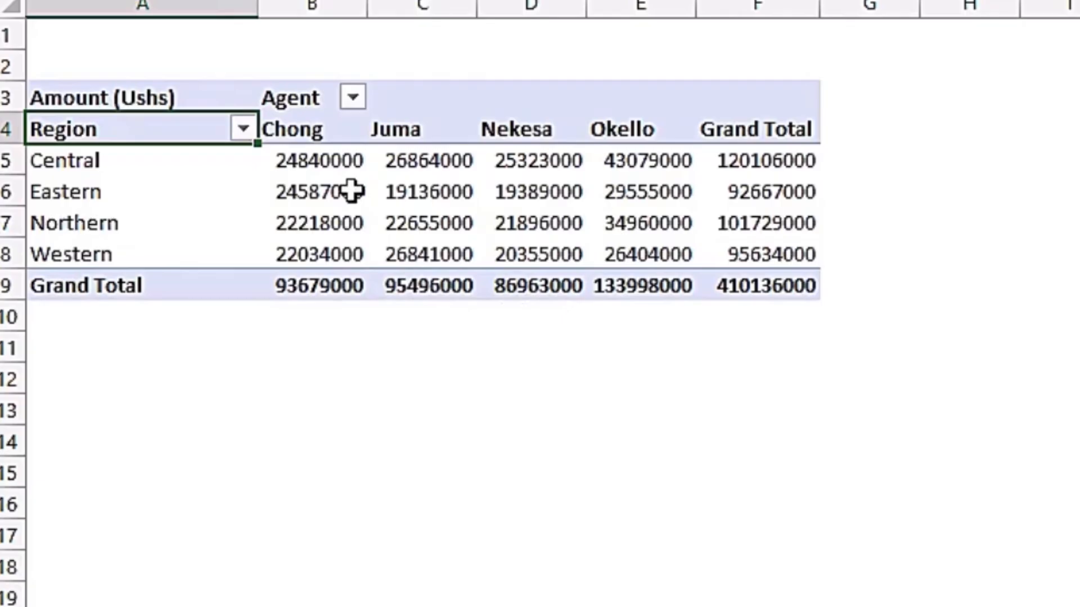
# Set the pivot table's value field to Number format with 0 decimal places and the 1000 separator.
pyautogui.click(353, 294)
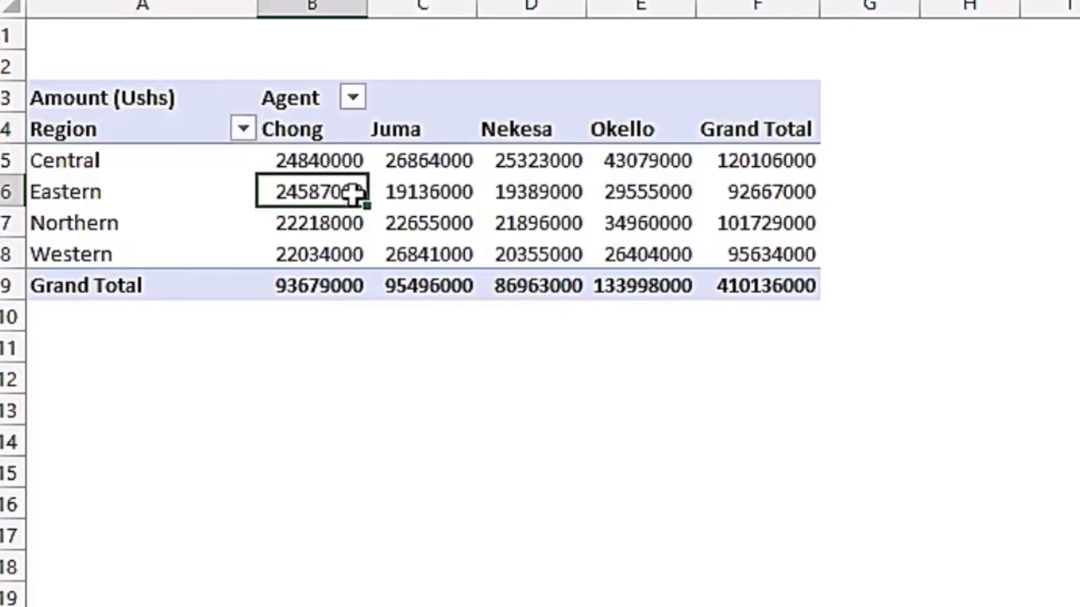
pyautogui.rightClick(333, 190)
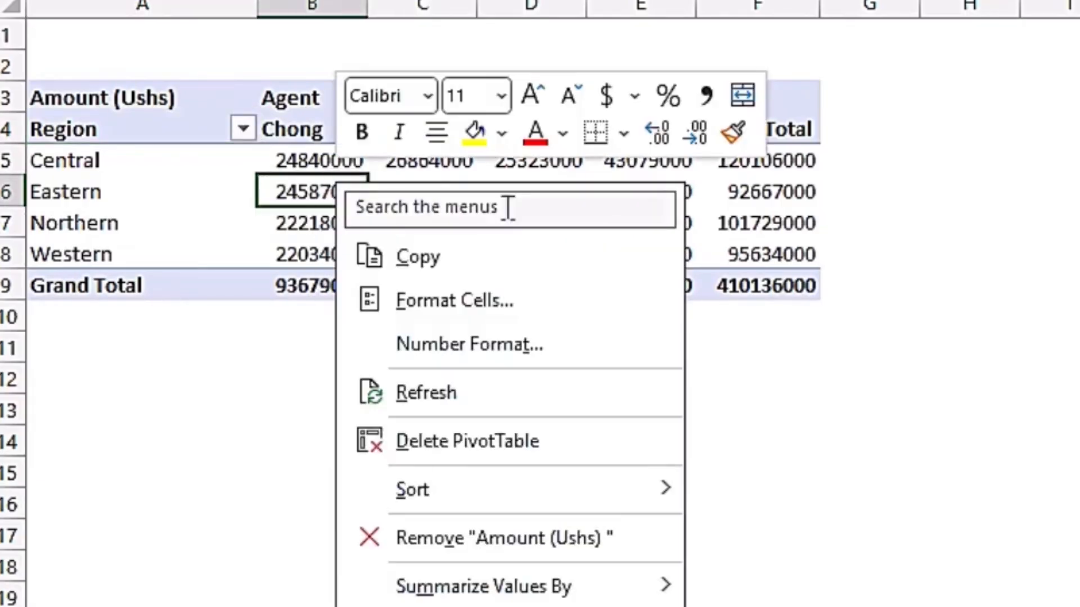
pyautogui.click(561, 343)
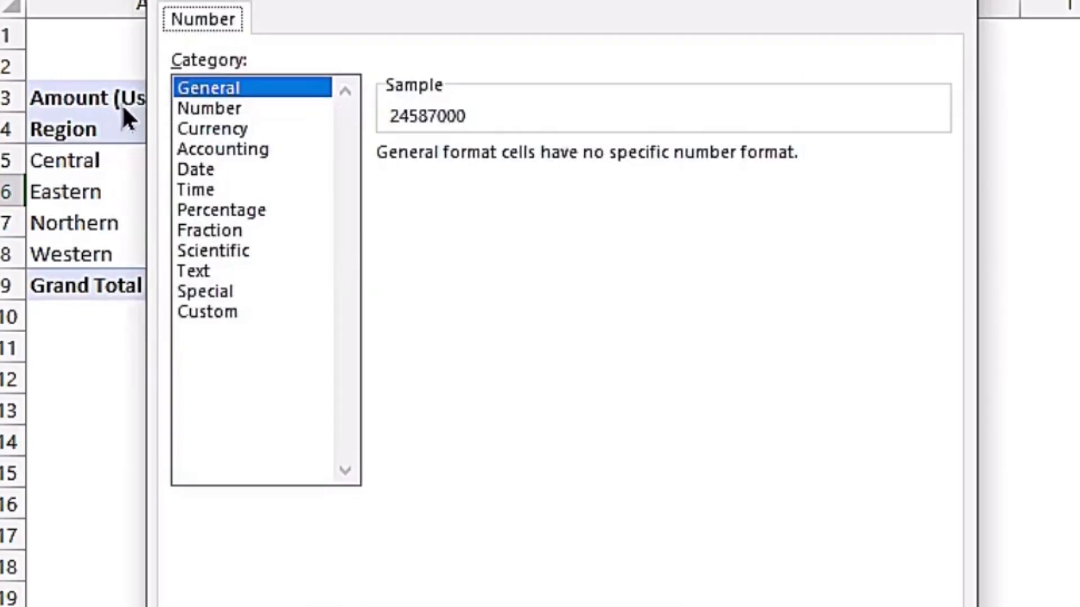
pyautogui.click(271, 111)
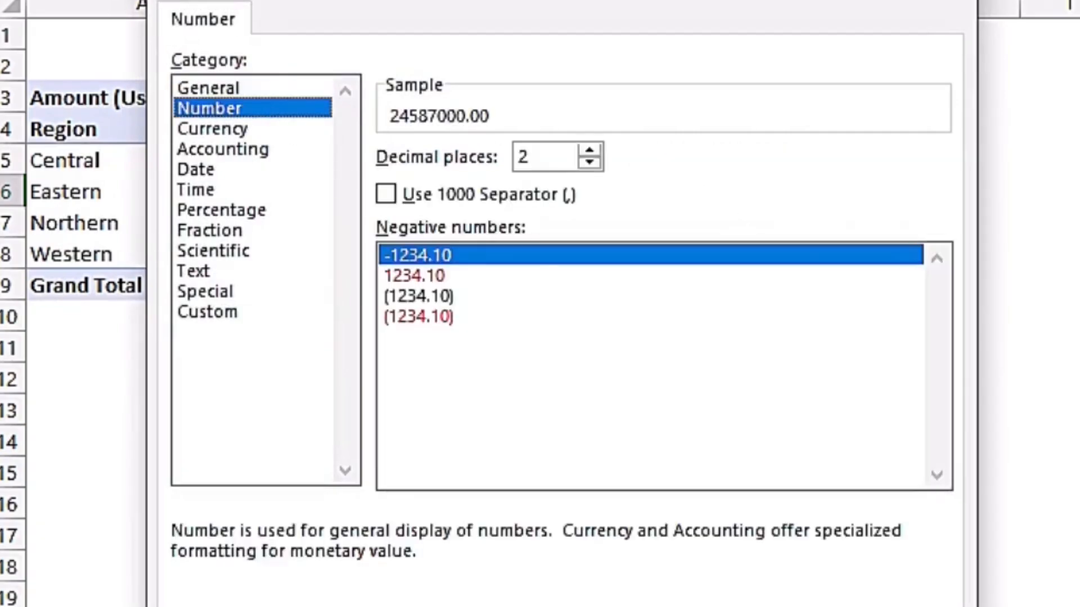
pyautogui.click(588, 163)
pyautogui.click(588, 164)
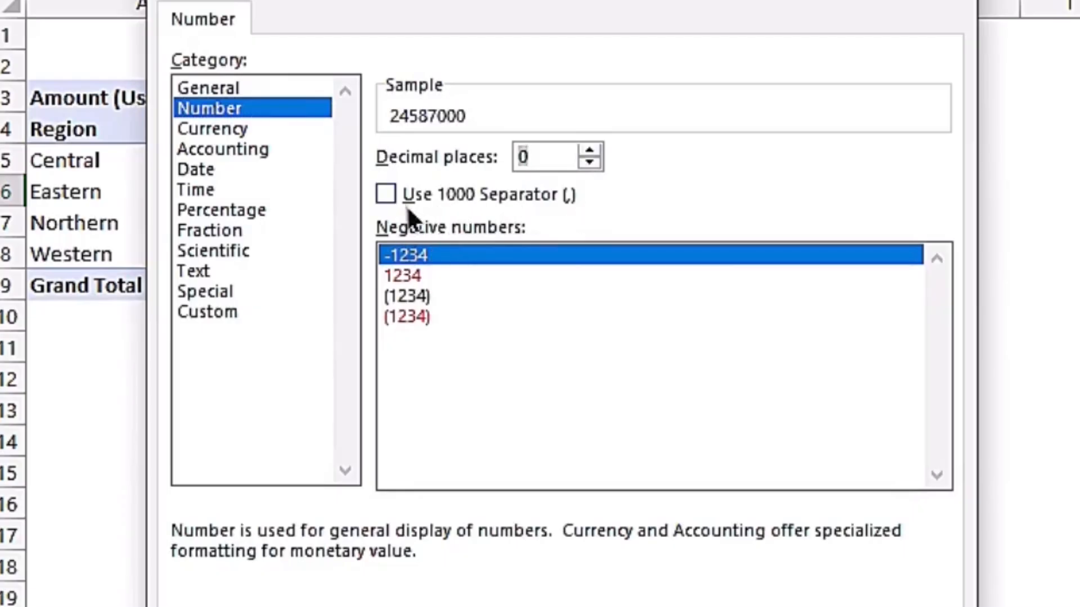
pyautogui.click(387, 195)
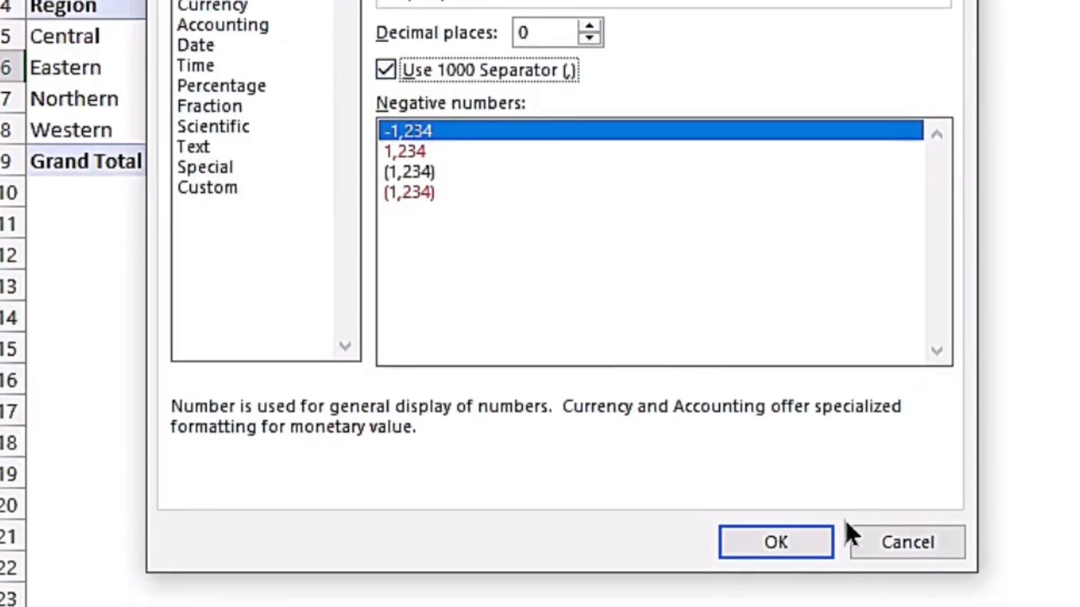
pyautogui.click(785, 542)
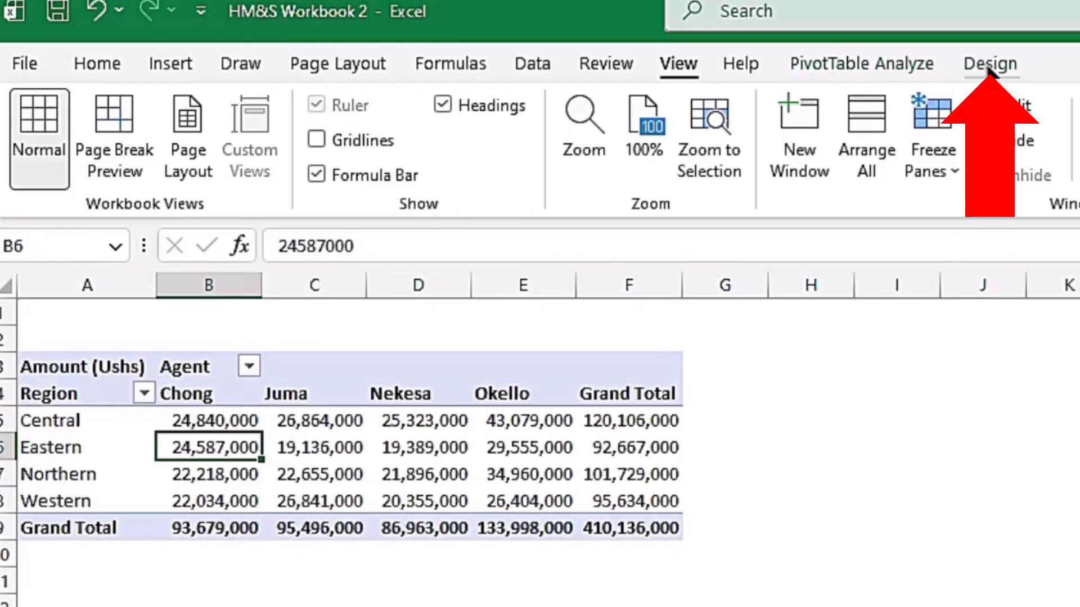
# Apply the first custom green PivotTable style to the pivot table.
pyautogui.click(988, 65)
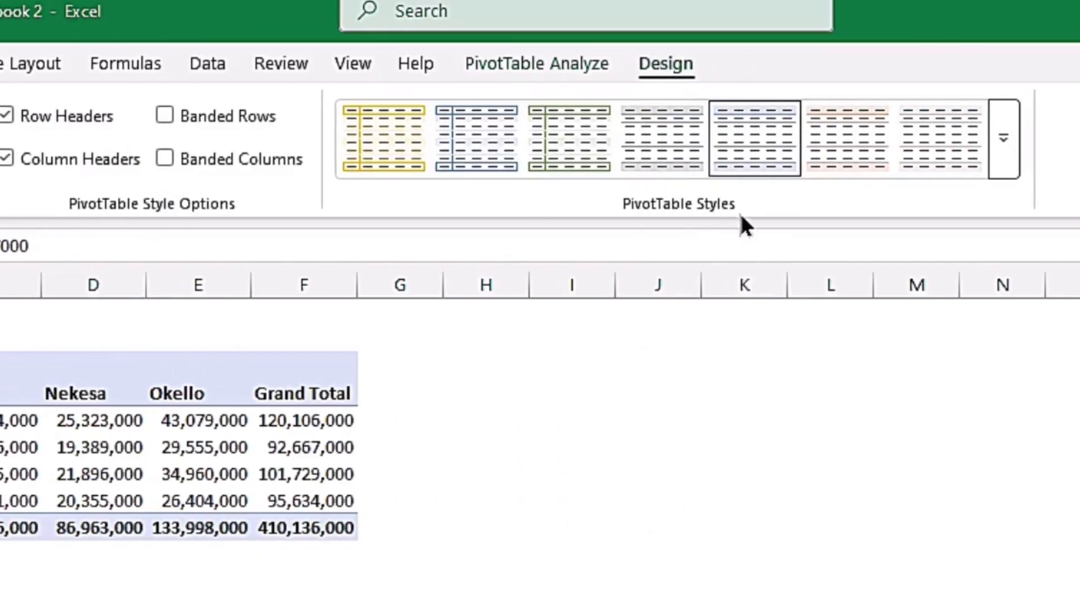
pyautogui.click(1000, 144)
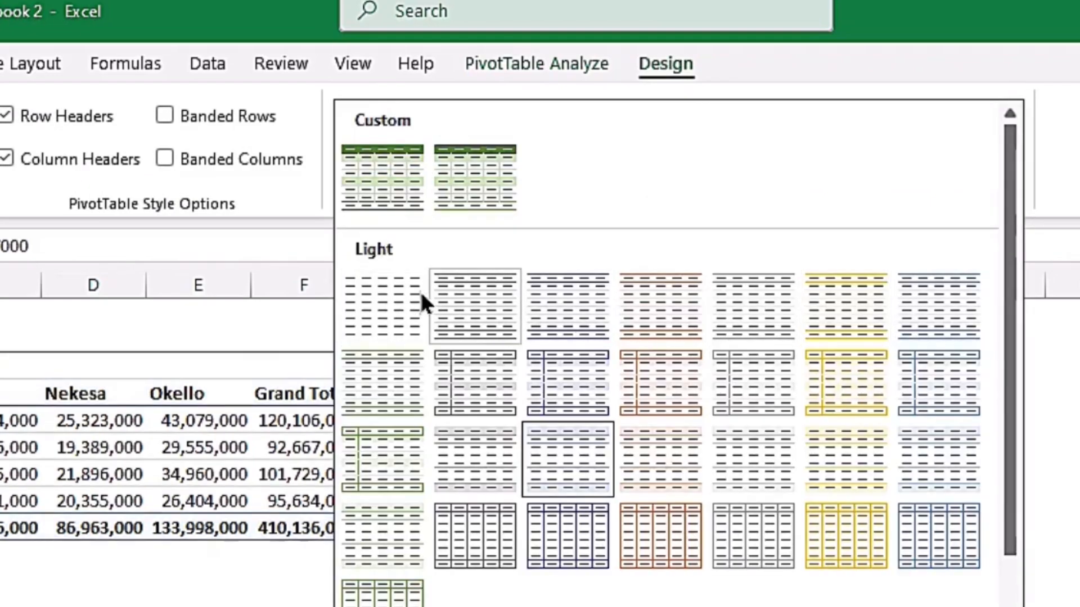
pyautogui.click(384, 167)
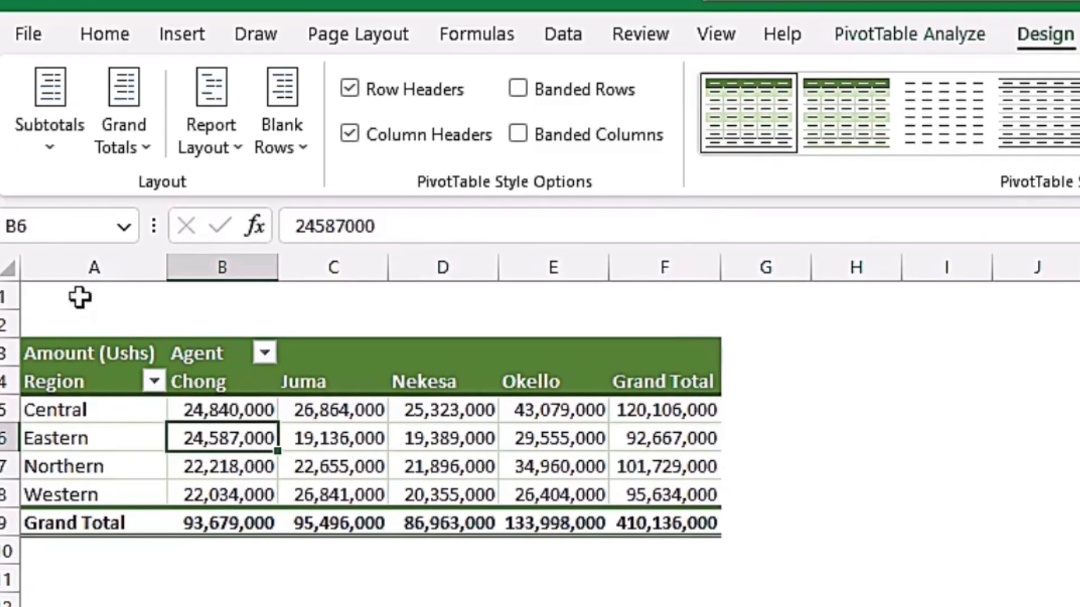
# Fill cells A1:F1 with the darkest theme green and set their font color to white.
pyautogui.moveTo(73, 149); pyautogui.dragTo(402, 139)
pyautogui.moveTo(328, 293); pyautogui.dragTo(658, 302)
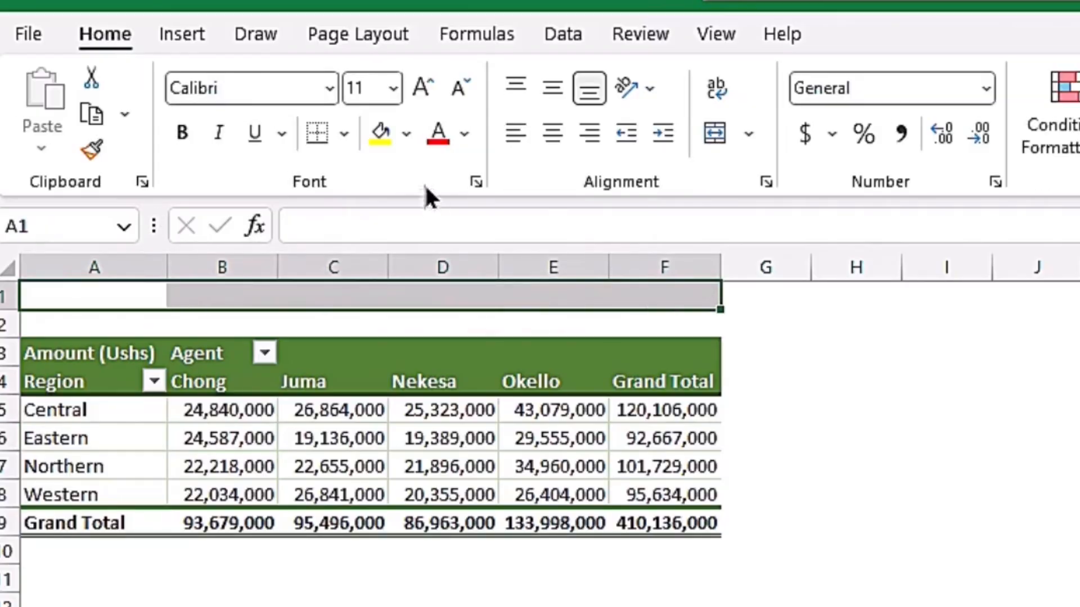
pyautogui.click(404, 134)
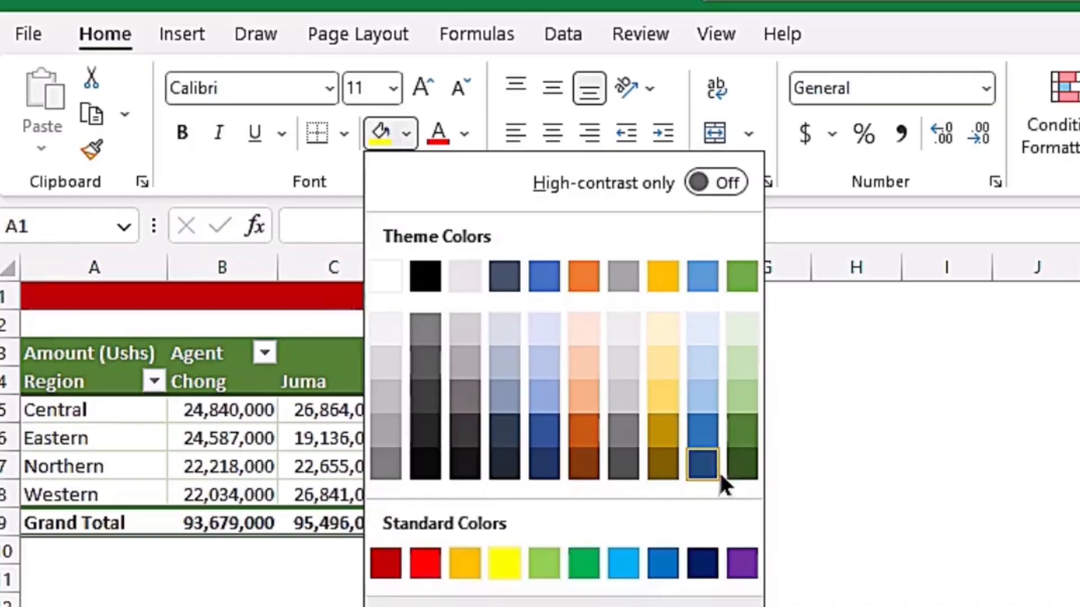
pyautogui.click(742, 465)
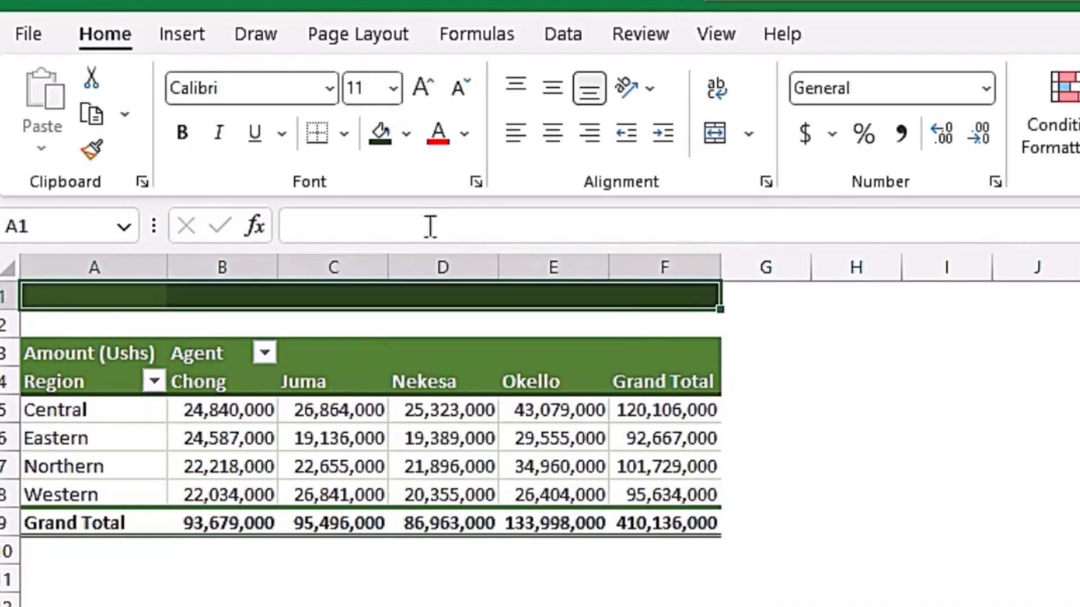
pyautogui.click(459, 135)
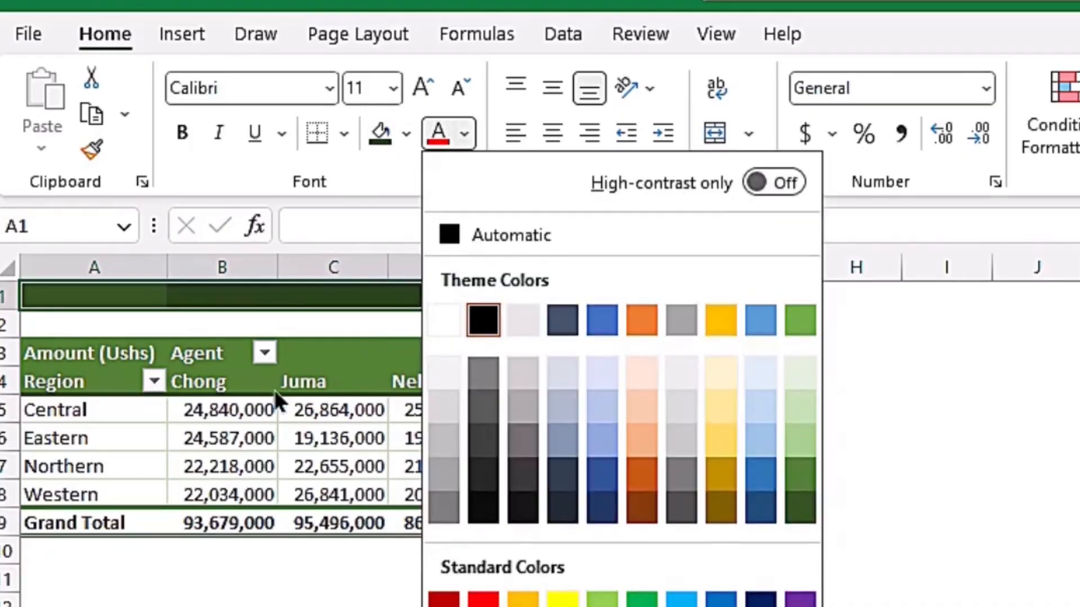
pyautogui.click(445, 316)
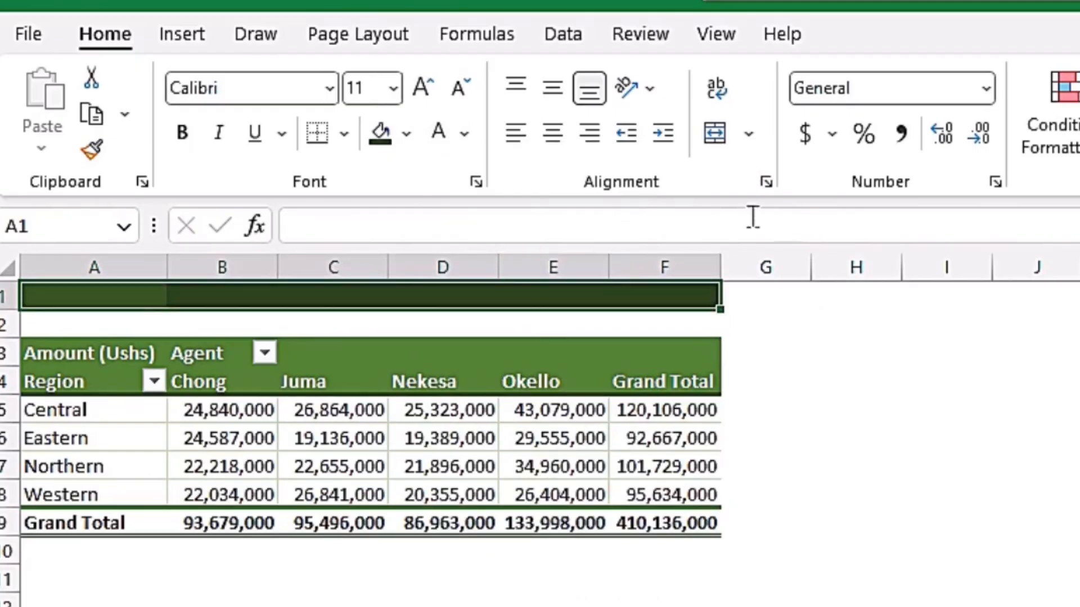
# Set the horizontal alignment of A1:F1 to Center Across Selection.
pyautogui.click(765, 182)
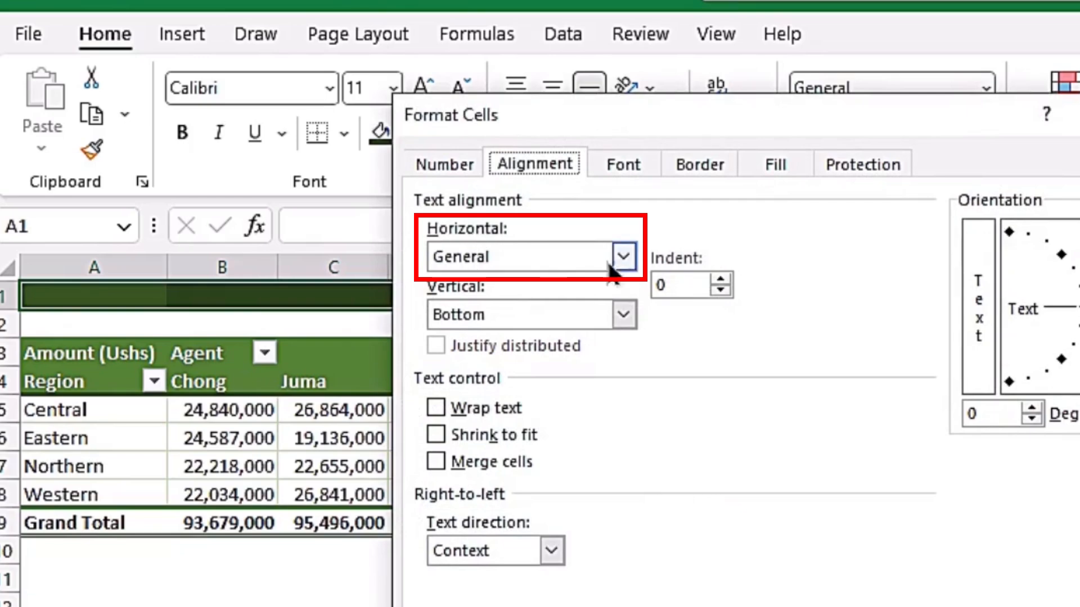
pyautogui.click(624, 257)
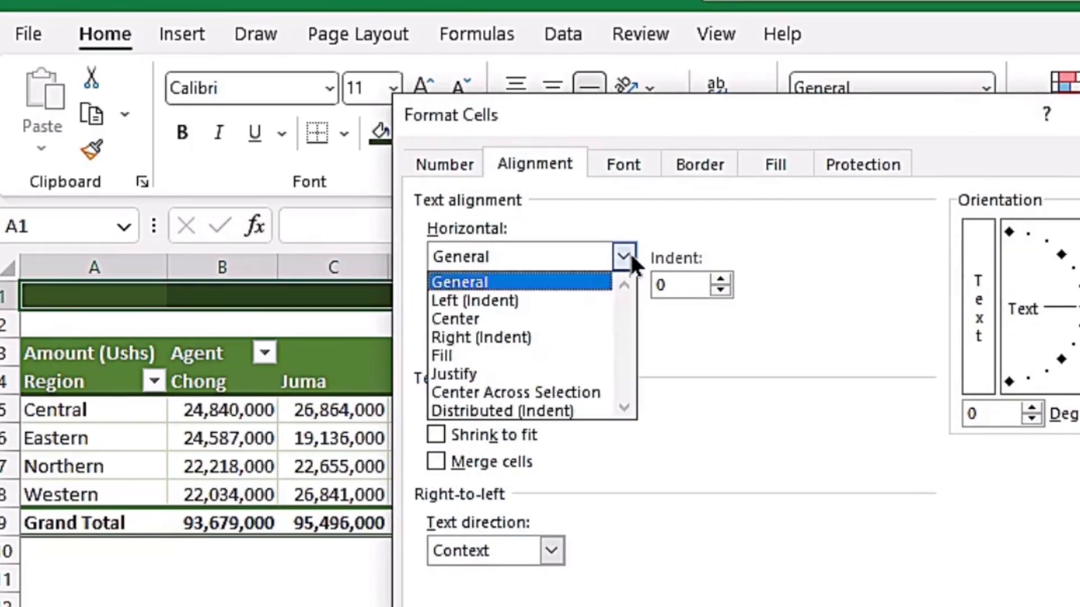
pyautogui.click(592, 394)
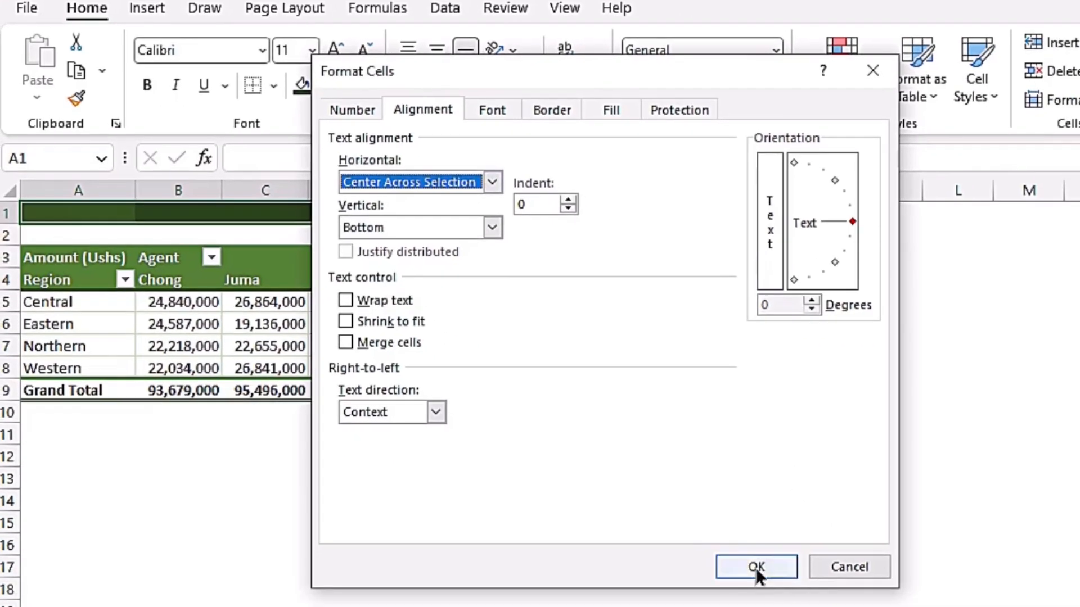
pyautogui.click(755, 567)
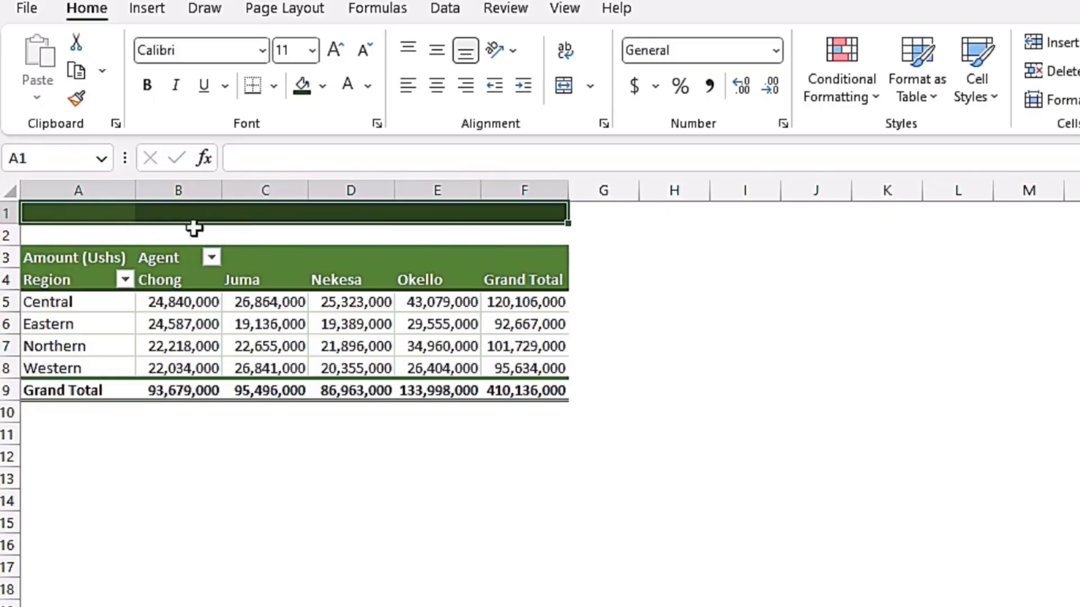
# Enter the title "Sales Report" in cell A1, keeping the cell selected.
pyautogui.click(69, 214)
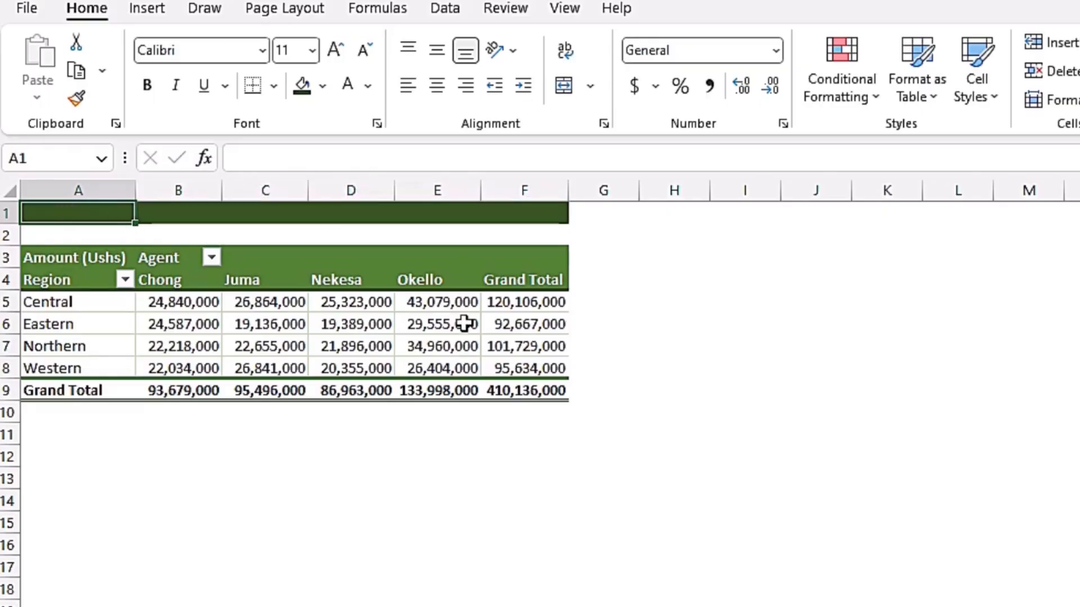
pyautogui.write('S')
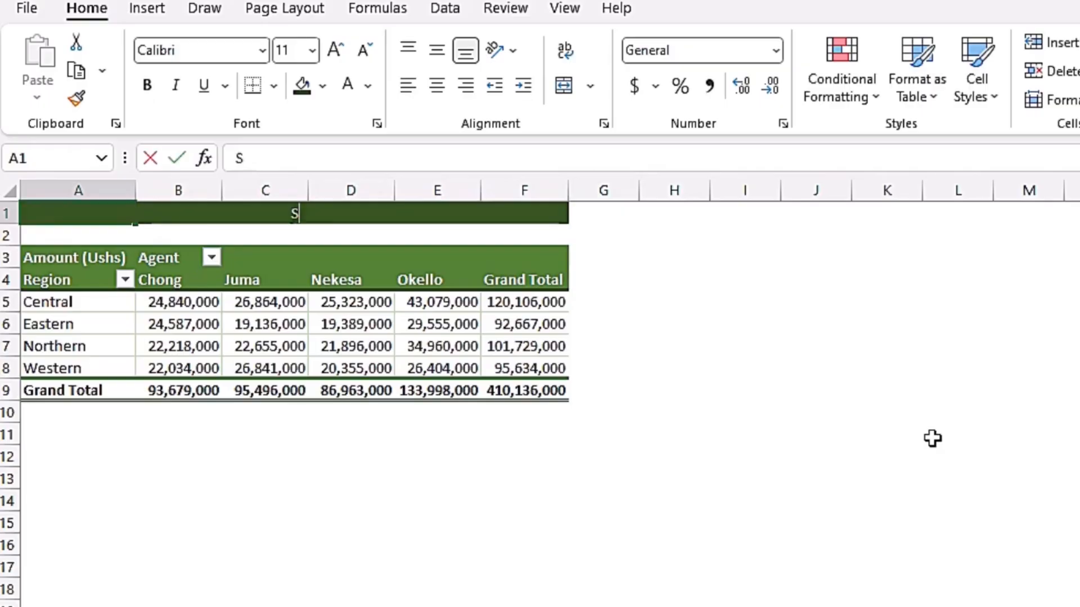
pyautogui.write('ales Report')
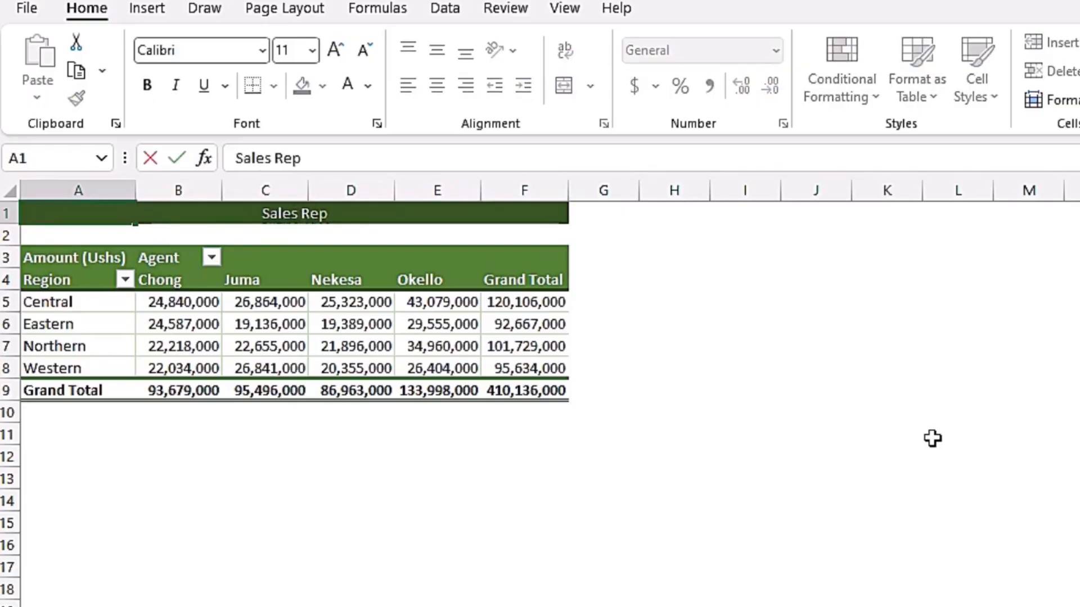
pyautogui.hotkey('ctrl', 'Return')
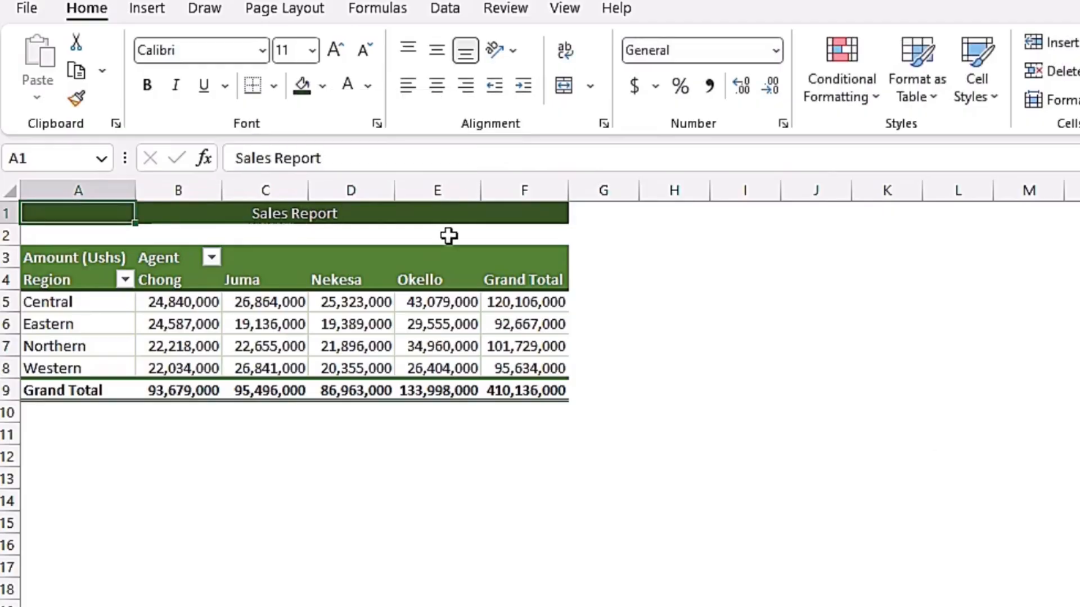
# Make the Sales Report title bold and enlarge its font by four size increments.
pyautogui.hotkey('ctrl', 'b')
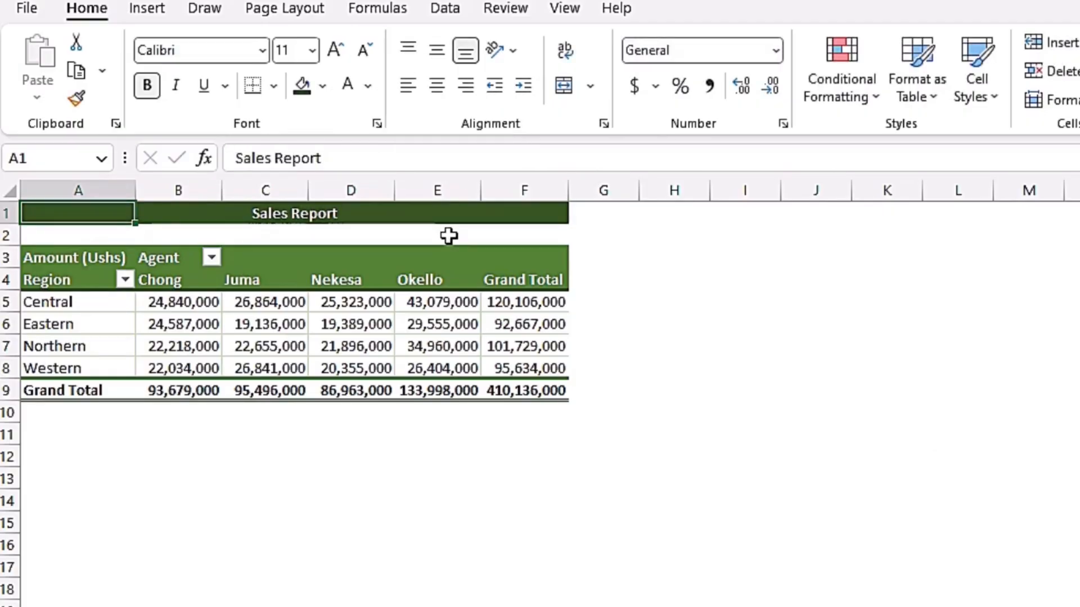
pyautogui.click(331, 48)
pyautogui.click(330, 48)
pyautogui.click(330, 48)
pyautogui.click(330, 48)
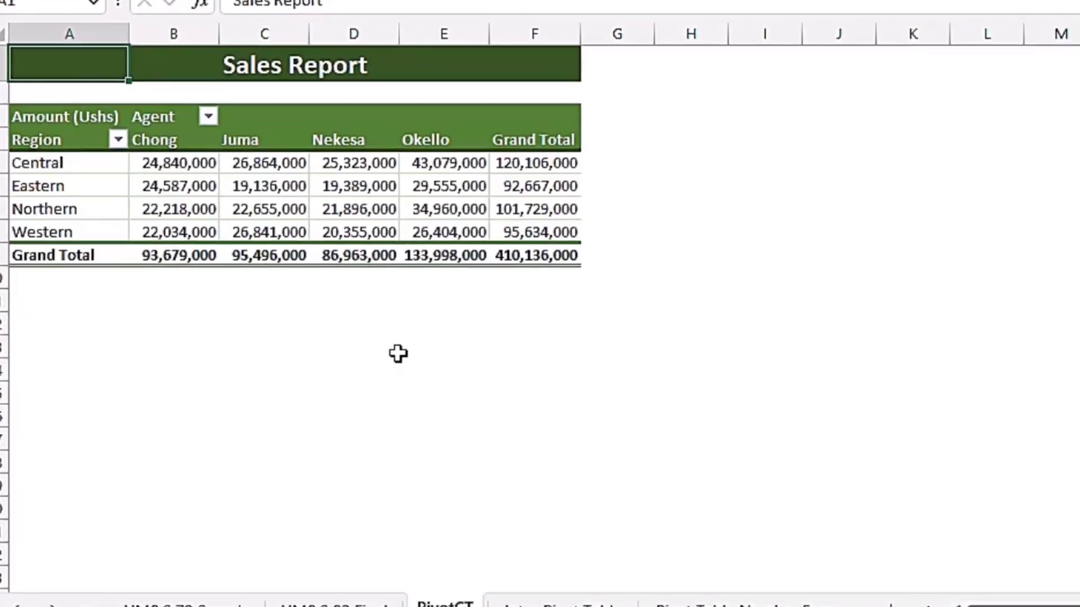
pyautogui.click(546, 586)
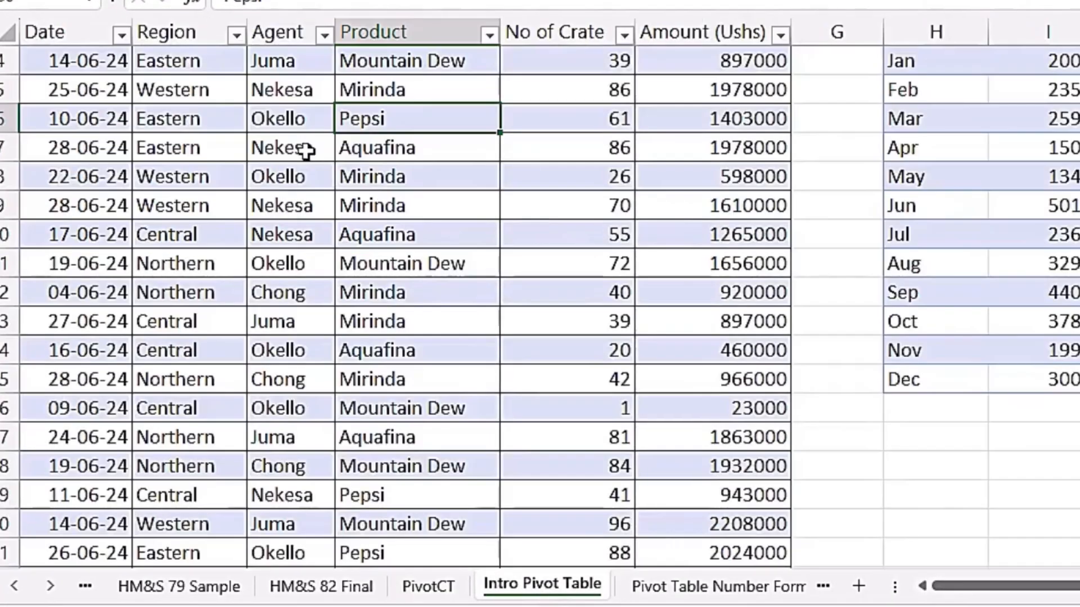
pyautogui.scroll(1, 349, 169)
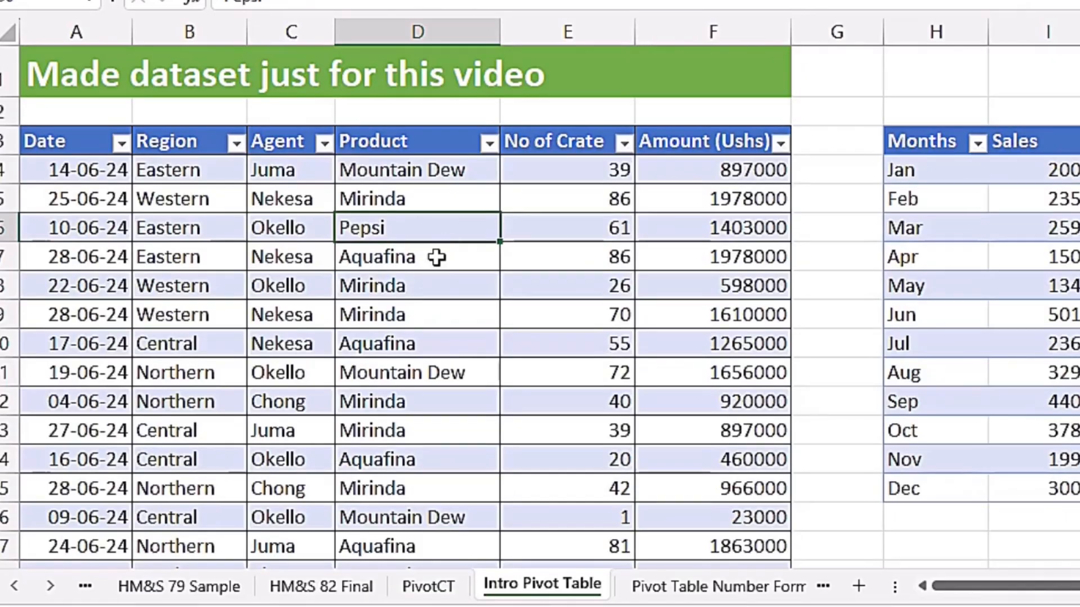
pyautogui.click(434, 596)
# Copy the titled report with its pivot table, A1:F9, and paste it at A14 on the PivotCT sheet.
pyautogui.moveTo(90, 55)
pyautogui.mouseDown()
pyautogui.moveTo(491, 174)
pyautogui.moveTo(521, 239)
pyautogui.mouseUp()
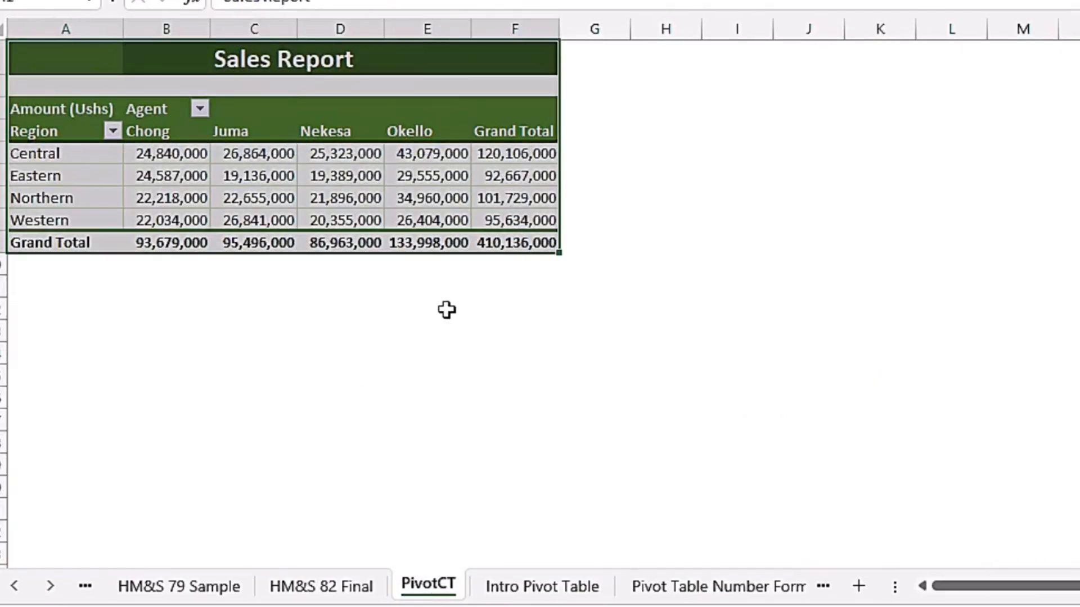
pyautogui.hotkey('ctrl', 'c')
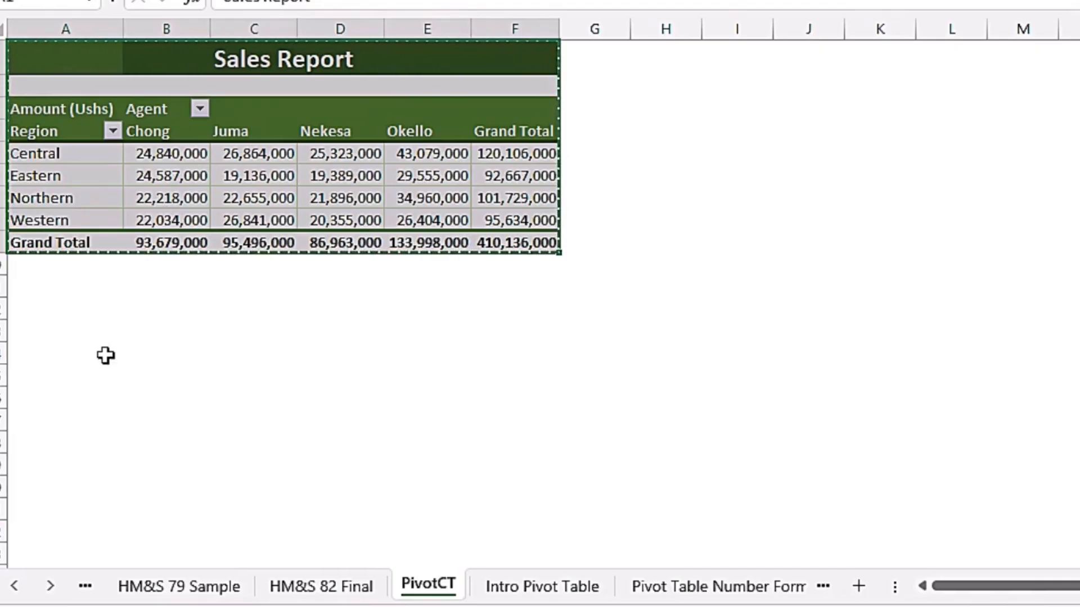
pyautogui.click(34, 354)
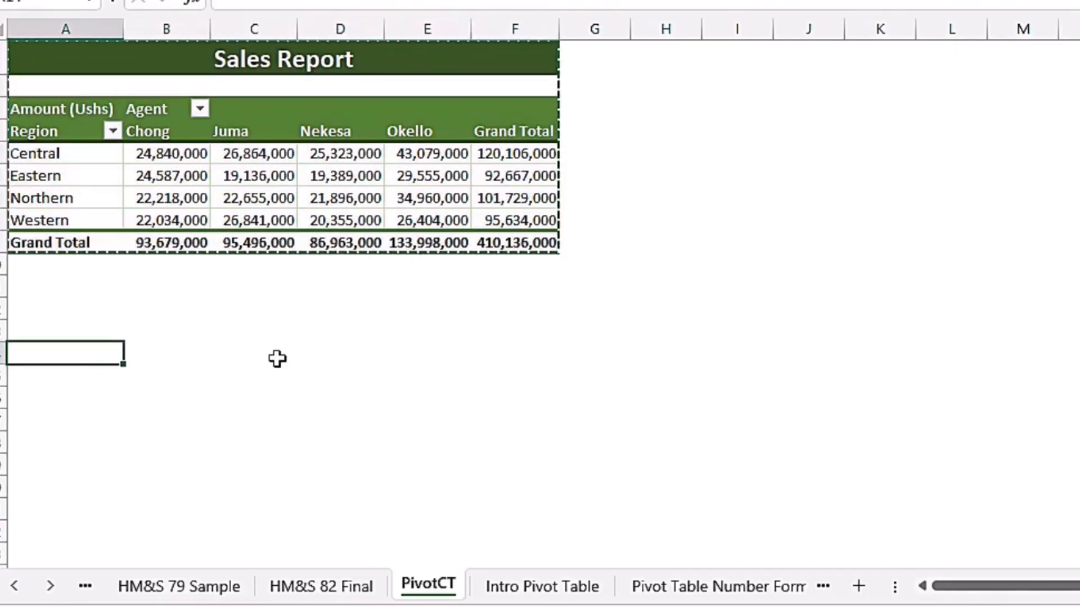
pyautogui.hotkey('ctrl', 'v')
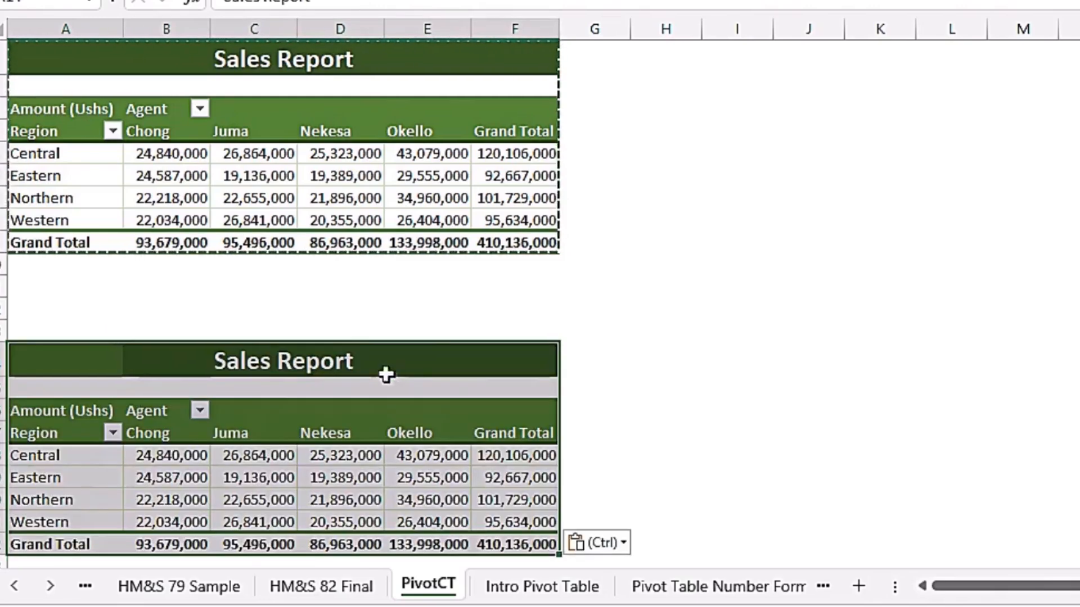
# Paste two more copies of the titled sales report at A26 and A39 on the PivotCT sheet.
pyautogui.scroll(-6, 386, 373)
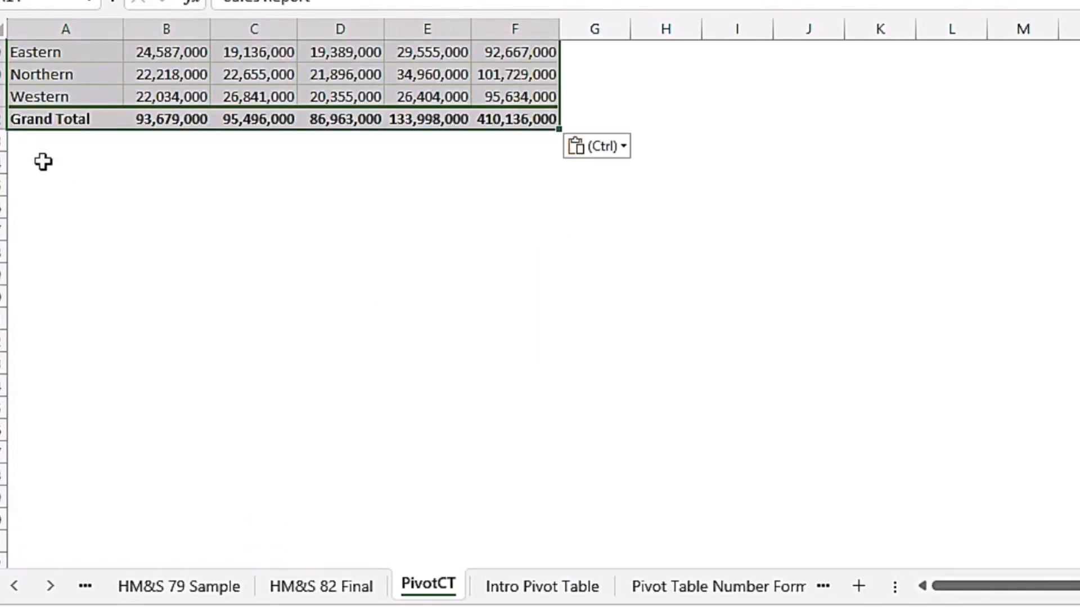
pyautogui.click(21, 207)
pyautogui.hotkey('ctrl', 'v')
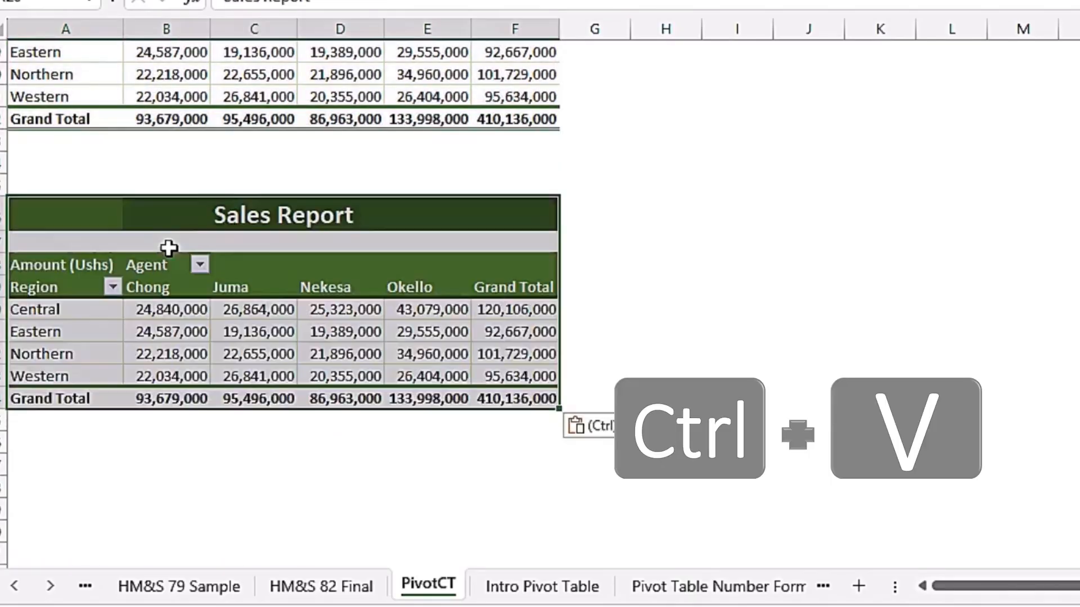
pyautogui.scroll(-3, 169, 249)
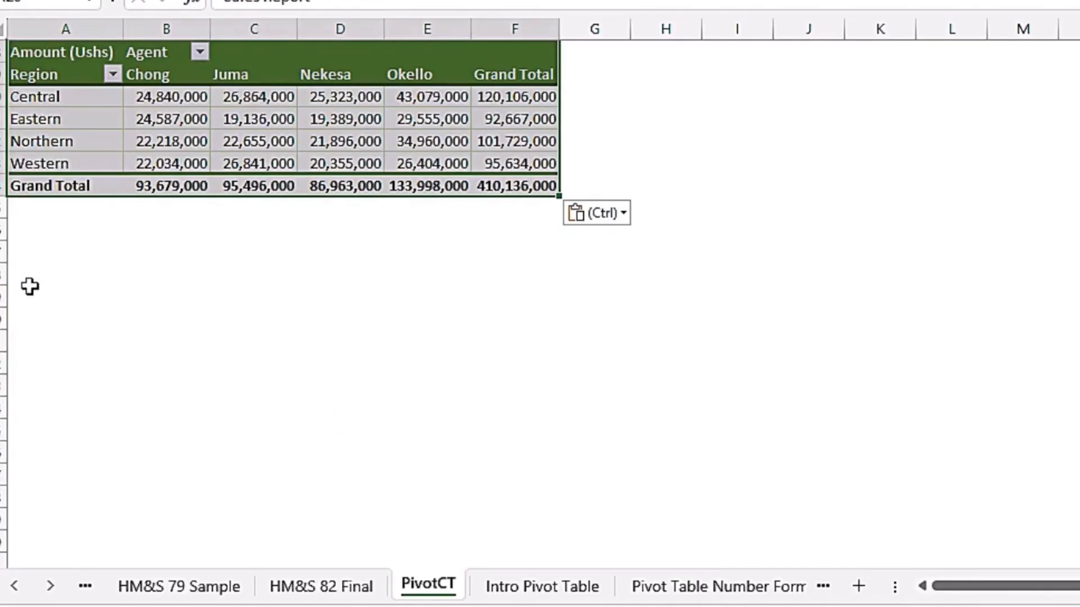
pyautogui.click(27, 294)
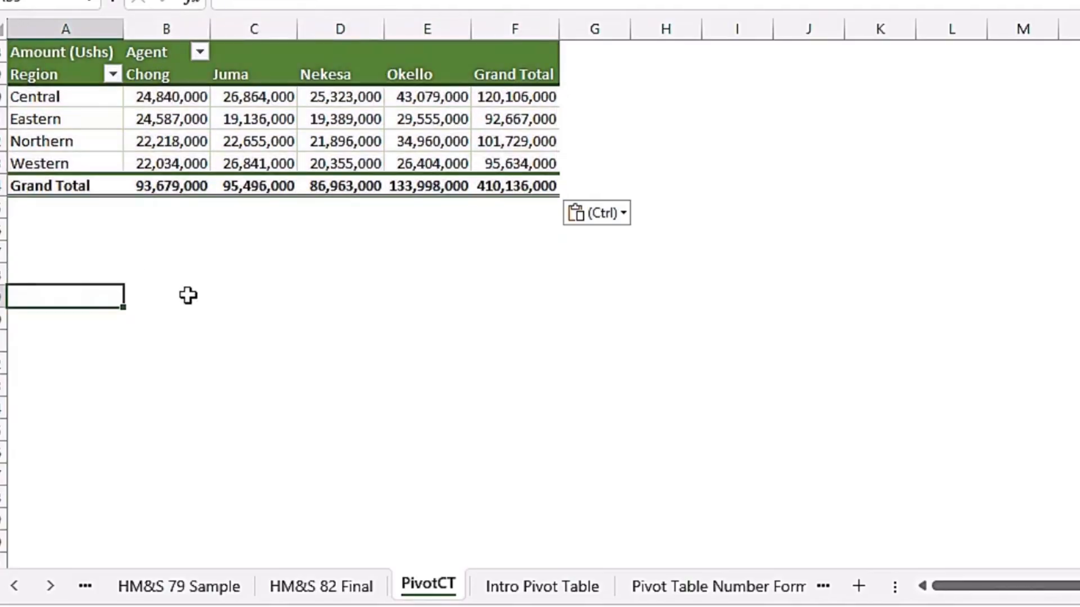
pyautogui.hotkey('ctrl', 'v')
pyautogui.scroll(3, 304, 309)
pyautogui.scroll(-1, 304, 309)
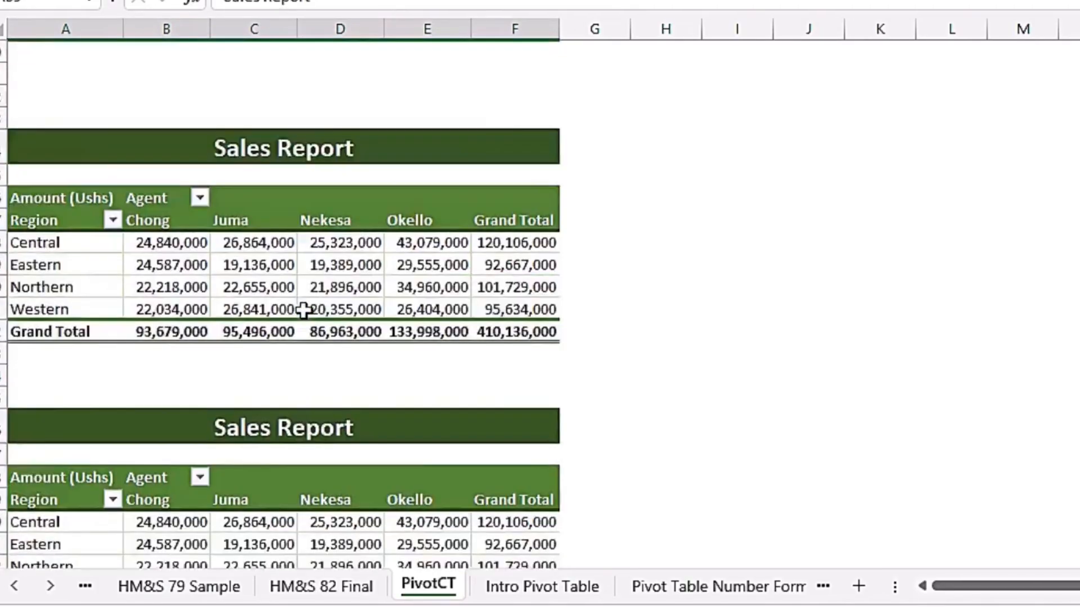
pyautogui.scroll(-3, 304, 309)
pyautogui.scroll(2, 321, 49)
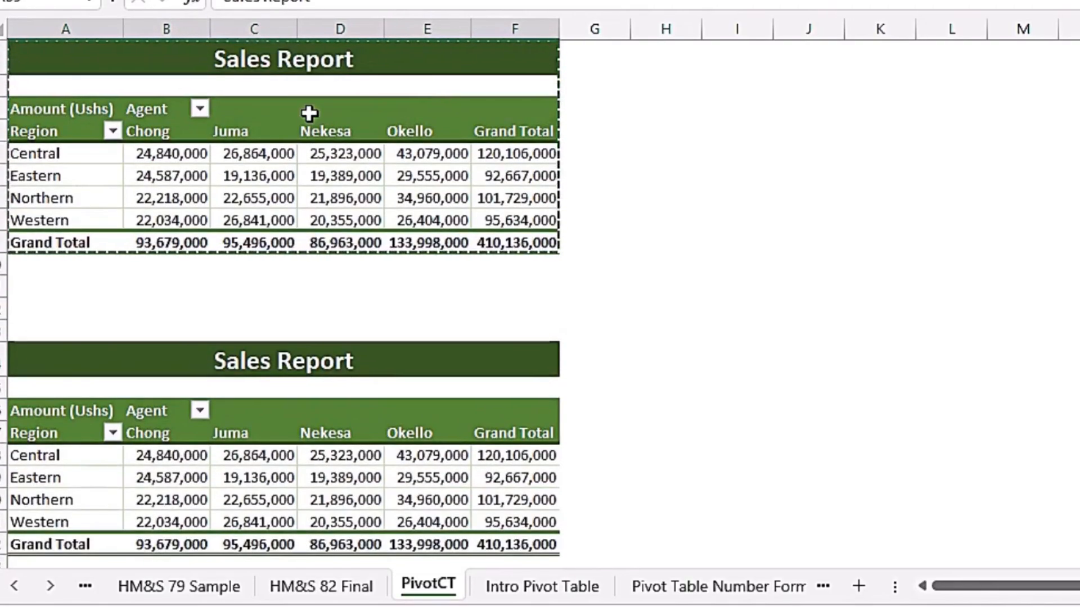
# Replace the title in A14 of the second report with "% of Grand Total".
pyautogui.click(84, 358)
pyautogui.doubleClick(84, 360)
pyautogui.press('Escape')
pyautogui.write('% of Grand Total')
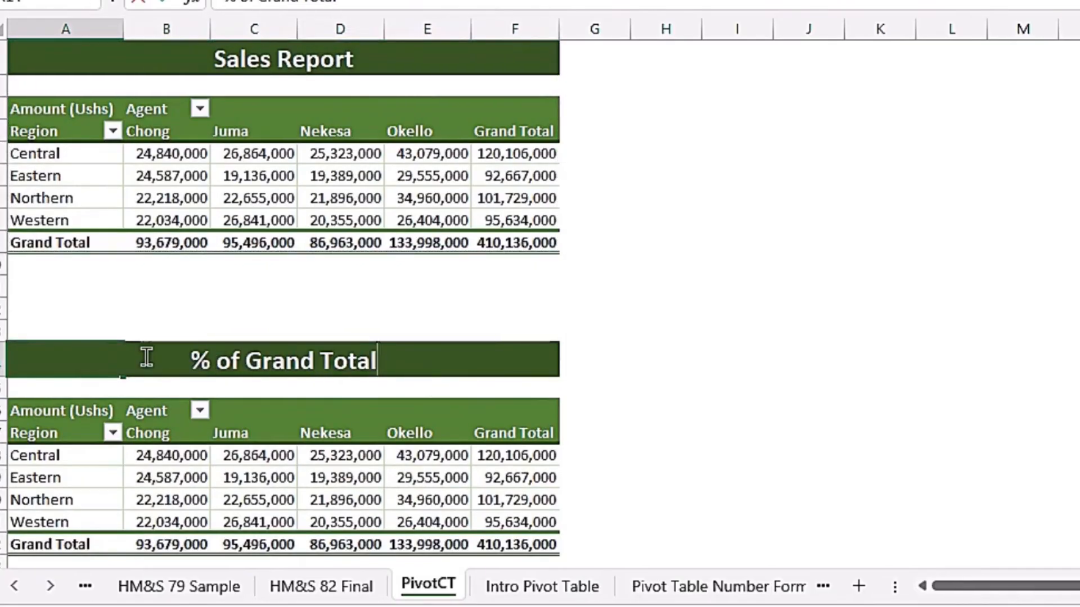
pyautogui.press('Return')
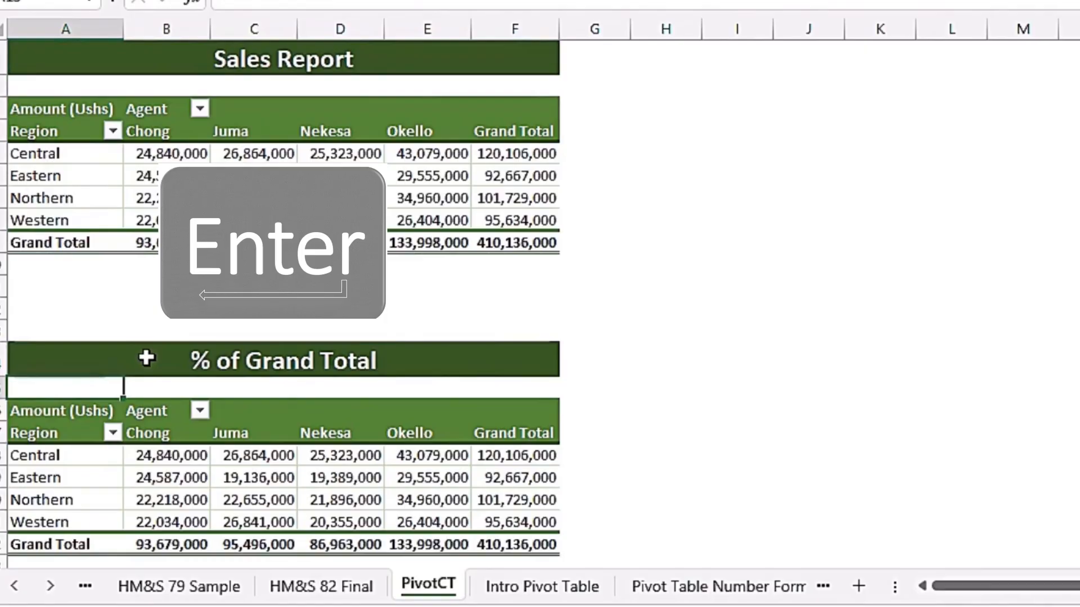
# Review the Summarize Values By and Show Values As options for the second pivot table, and compare the amount in C20 with its totals.
pyautogui.scroll(-2, 255, 332)
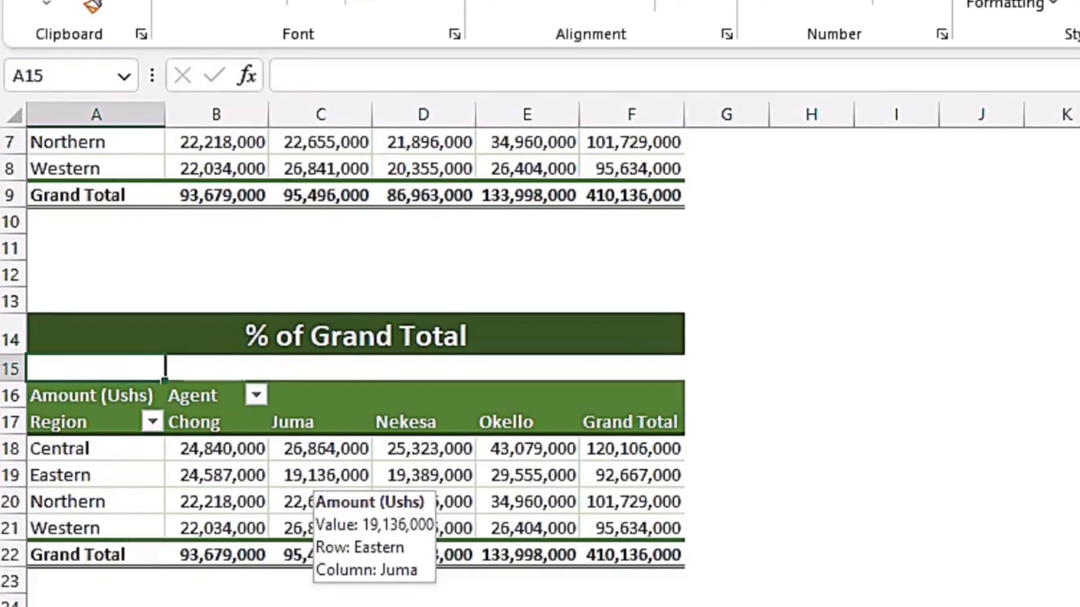
pyautogui.rightClick(331, 457)
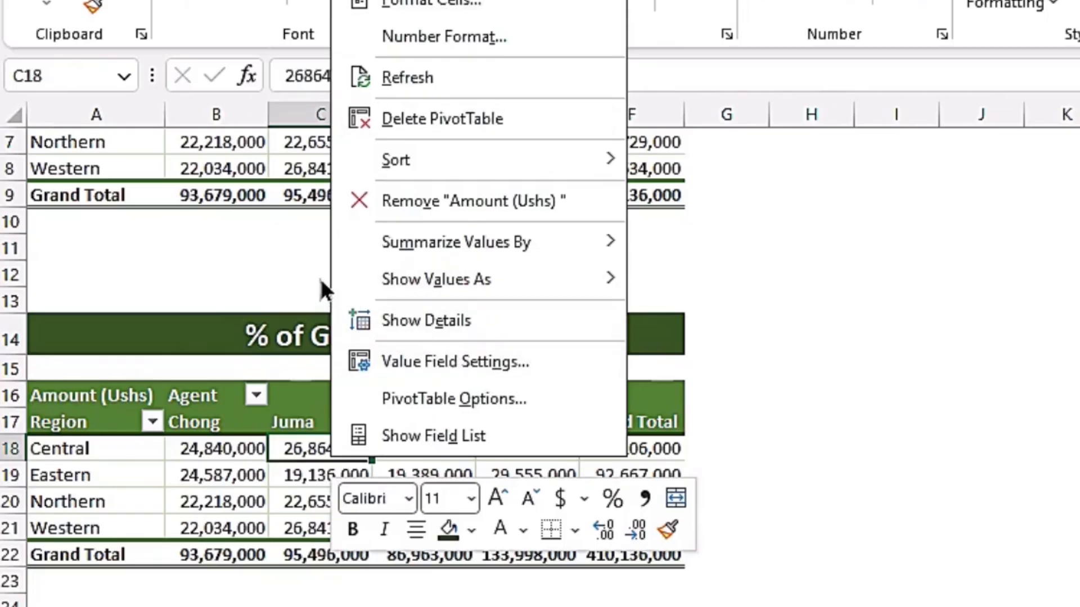
pyautogui.moveTo(490, 247)
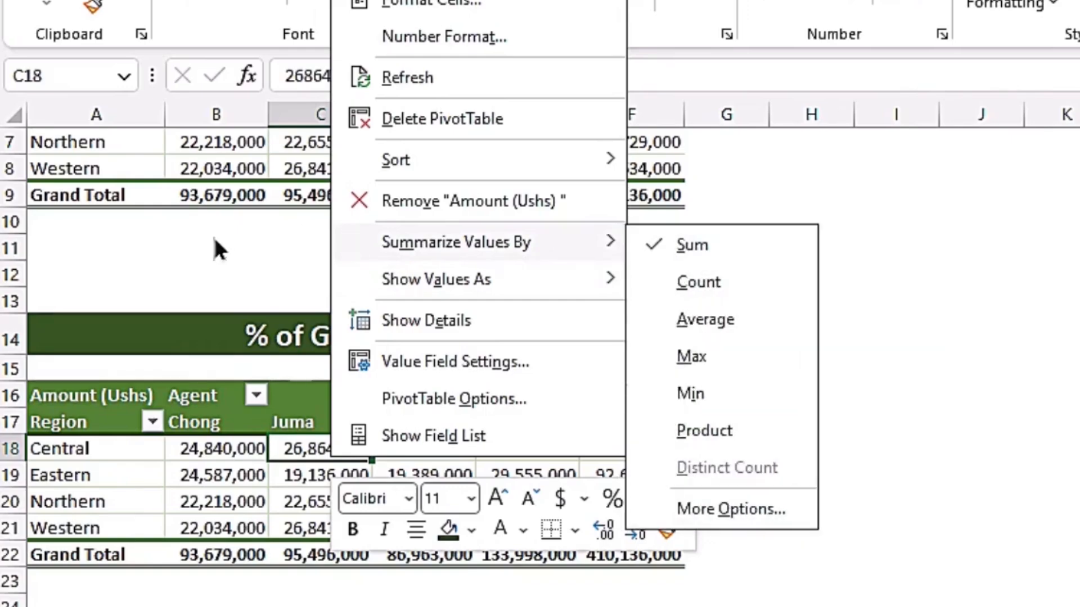
pyautogui.moveTo(422, 282)
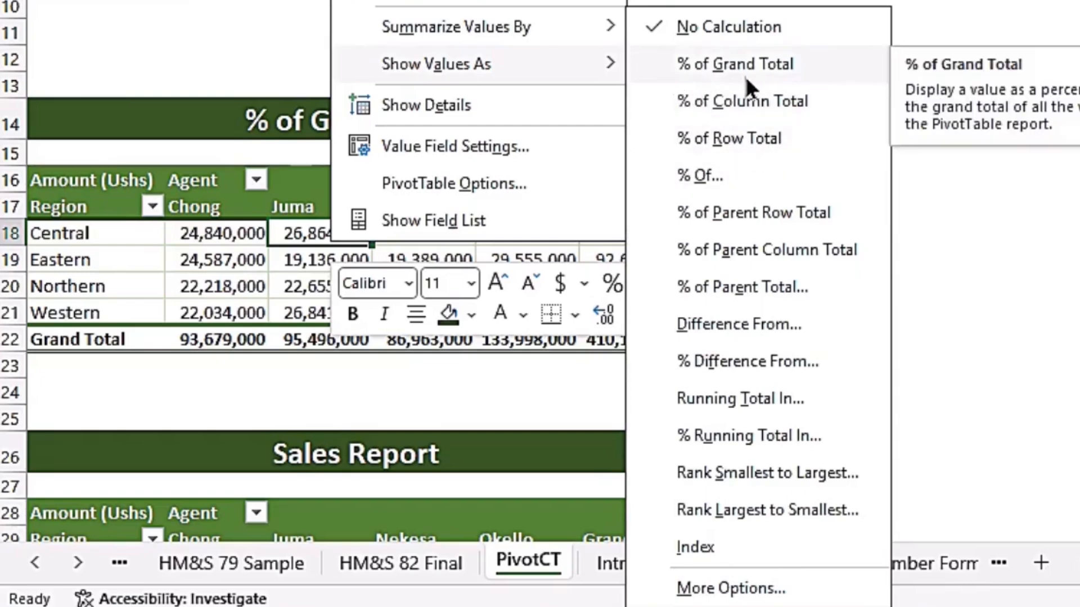
pyautogui.press('Escape')
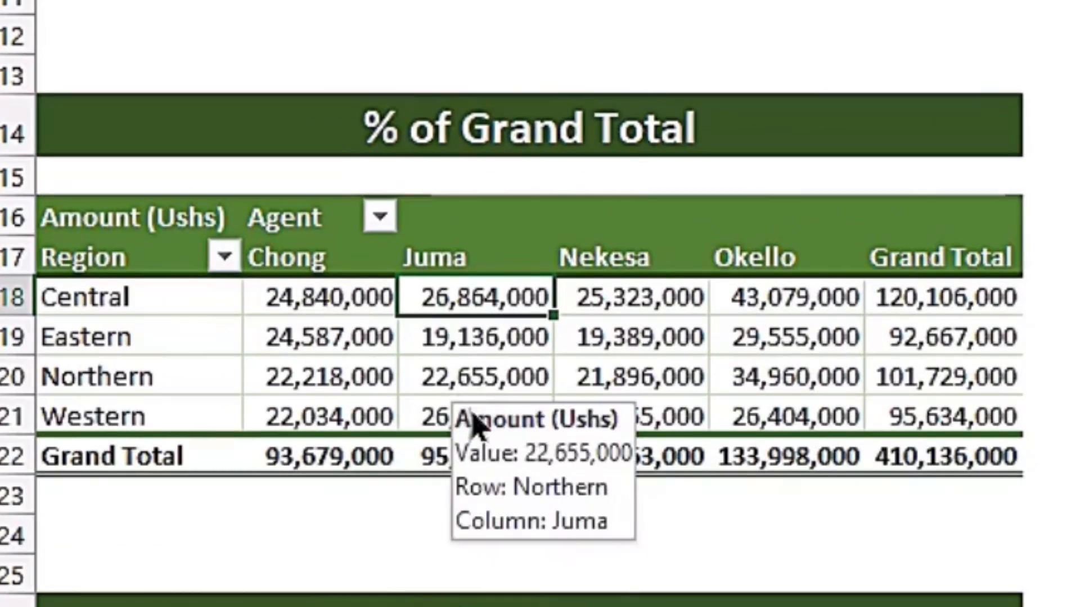
pyautogui.click(462, 374)
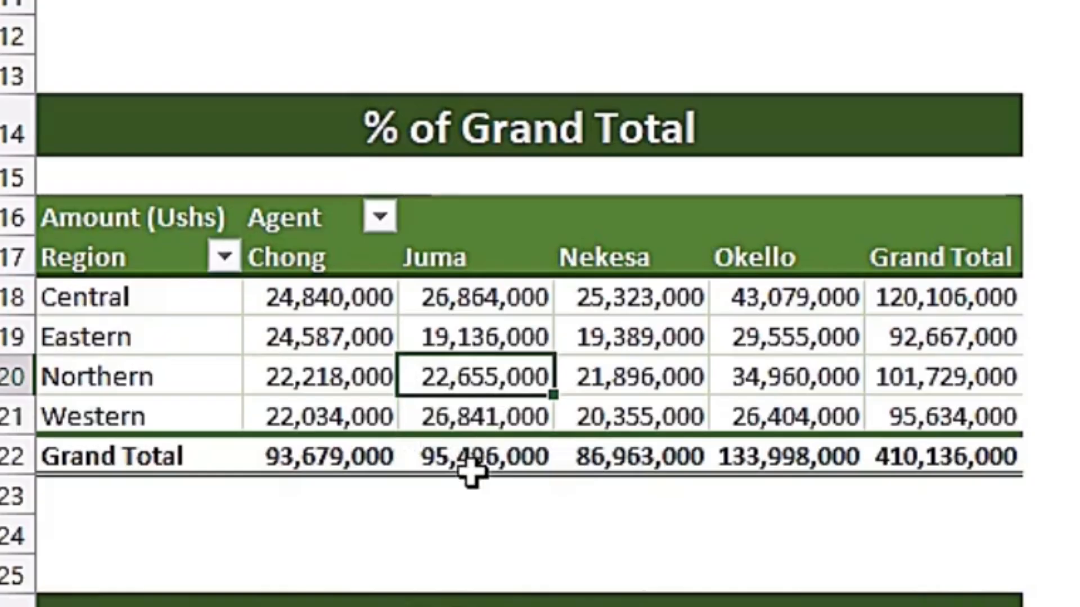
pyautogui.moveTo(467, 458)
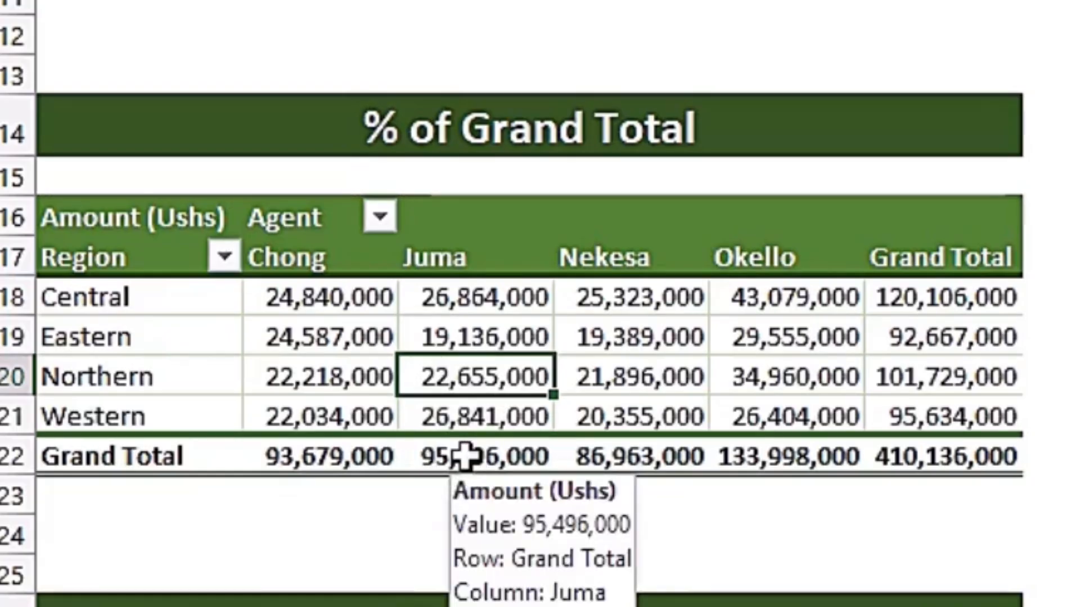
pyautogui.moveTo(482, 281)
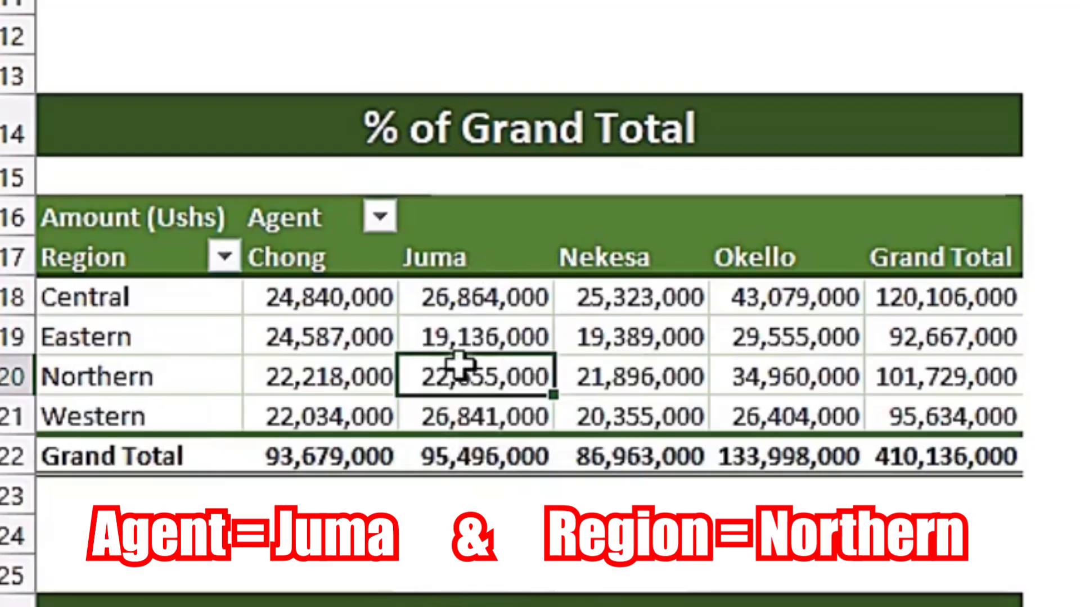
pyautogui.moveTo(430, 455)
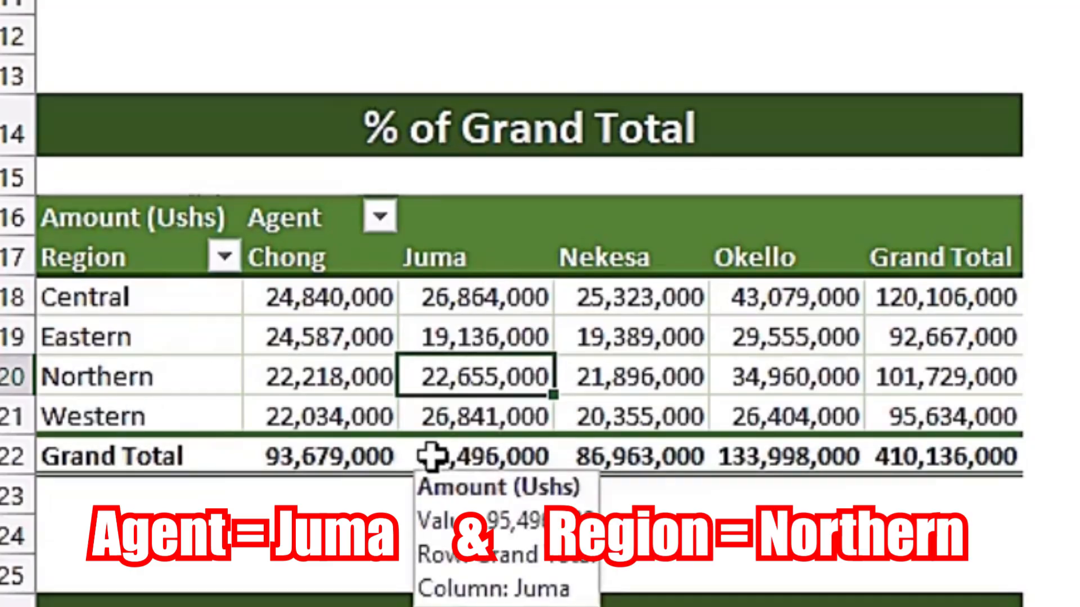
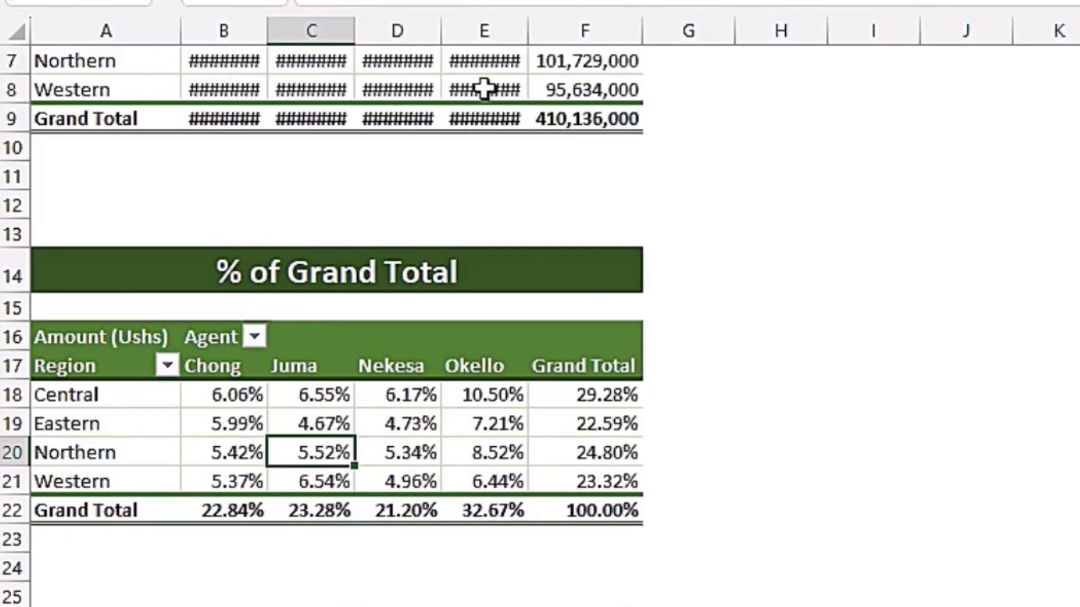
# Widen columns B through E together until all sales amounts in the first report fit.
pyautogui.moveTo(236, 30); pyautogui.dragTo(513, 31)
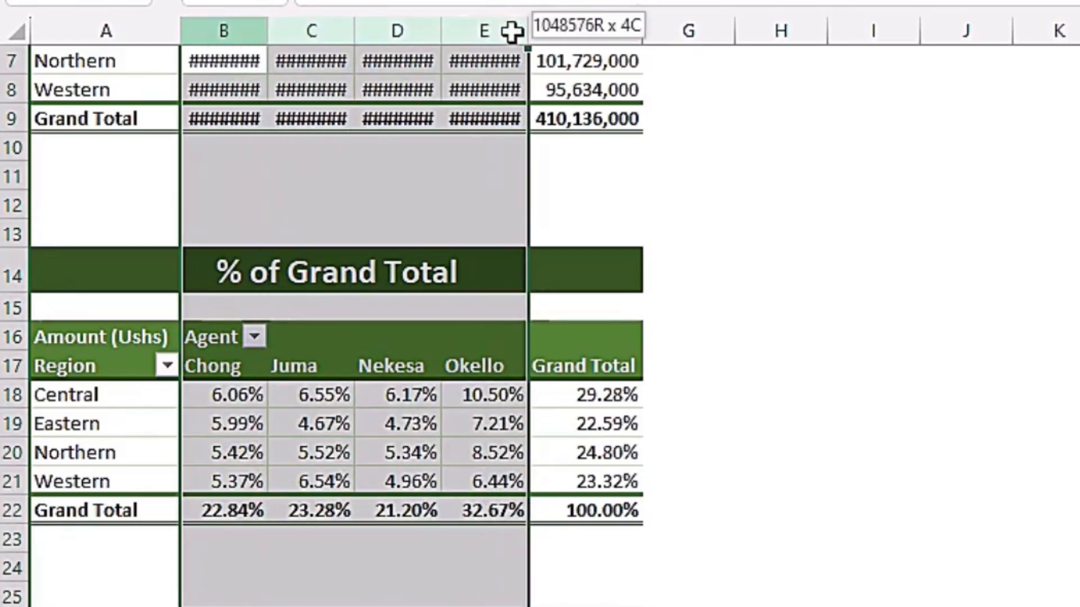
pyautogui.moveTo(441, 32); pyautogui.dragTo(466, 31)
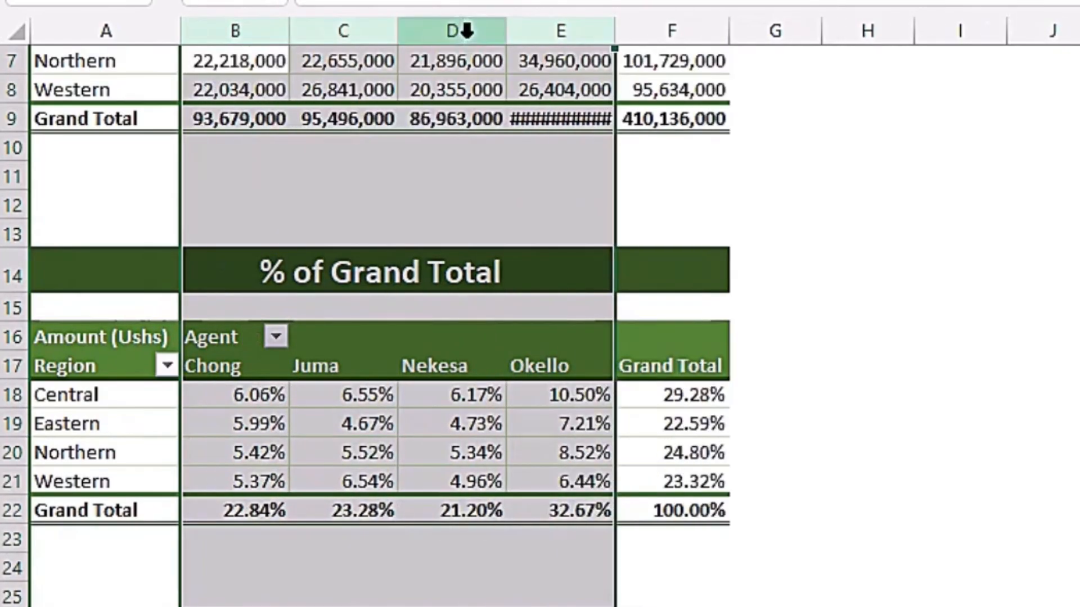
pyautogui.moveTo(617, 35); pyautogui.dragTo(637, 34)
# Examine the % of Grand Total report's share in C20, the Eastern region total in F19 and the agent total in D22.
pyautogui.click(489, 424)
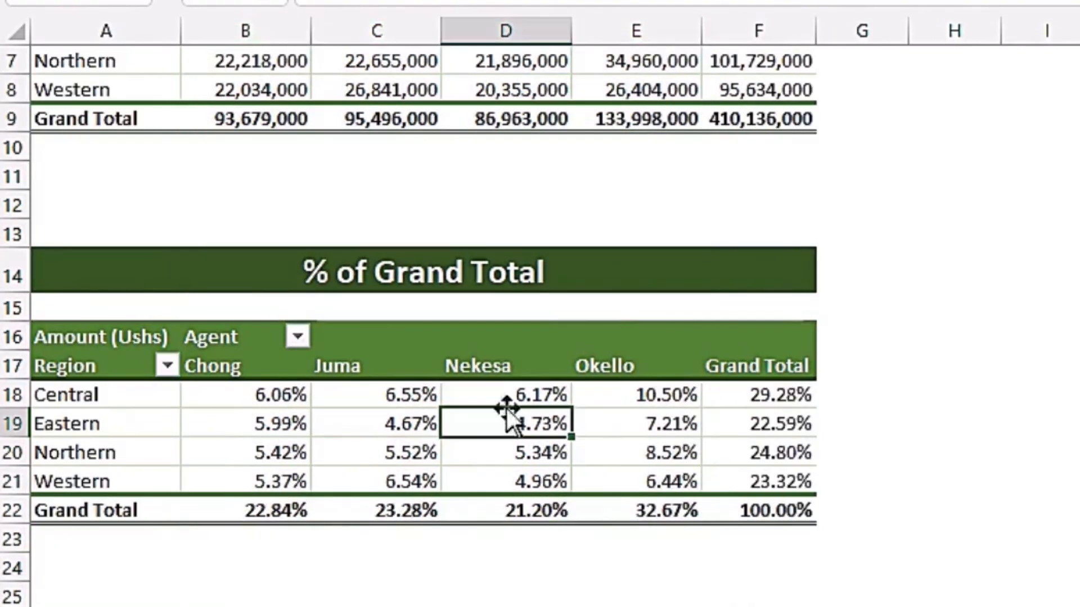
pyautogui.press('Down')
pyautogui.press('Left')
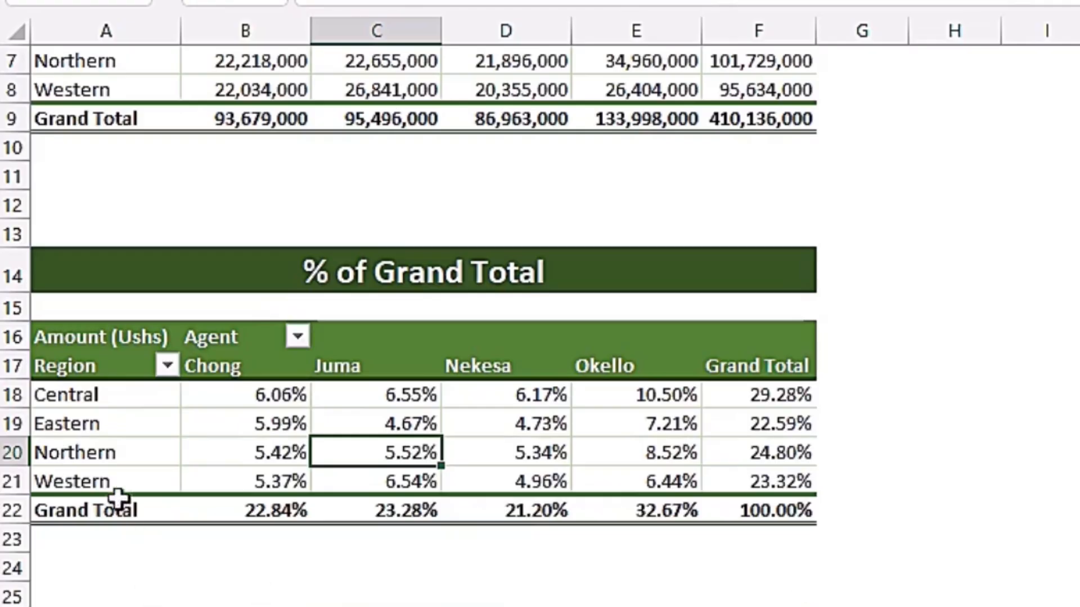
pyautogui.click(729, 426)
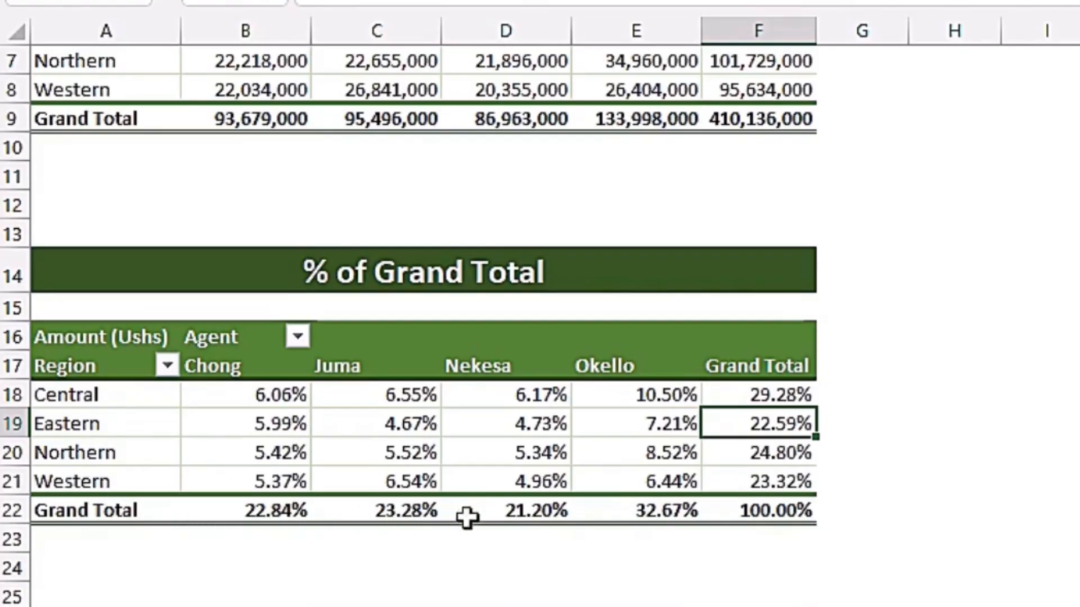
pyautogui.click(490, 512)
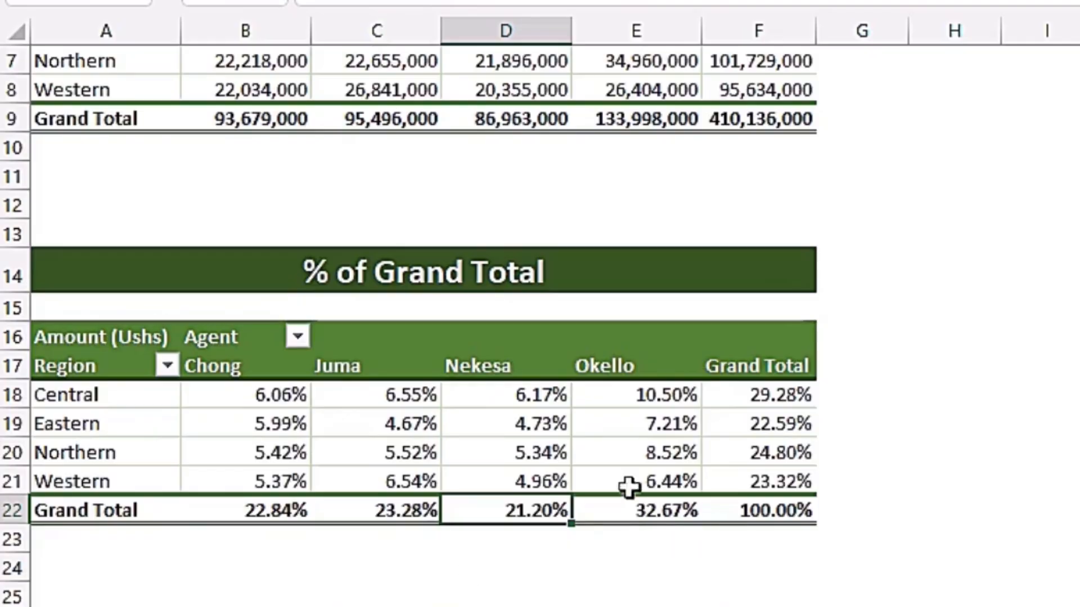
# Replace the title in A26 of the third report with "% of Column Total".
pyautogui.scroll(-5, 629, 488)
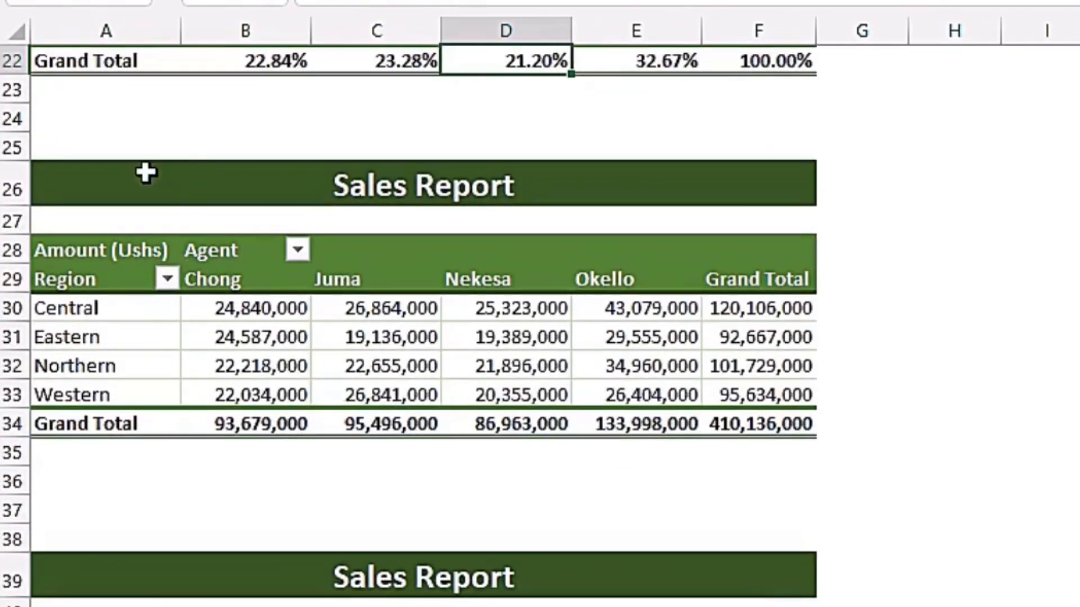
pyautogui.click(146, 180)
pyautogui.write('% of Column Total')
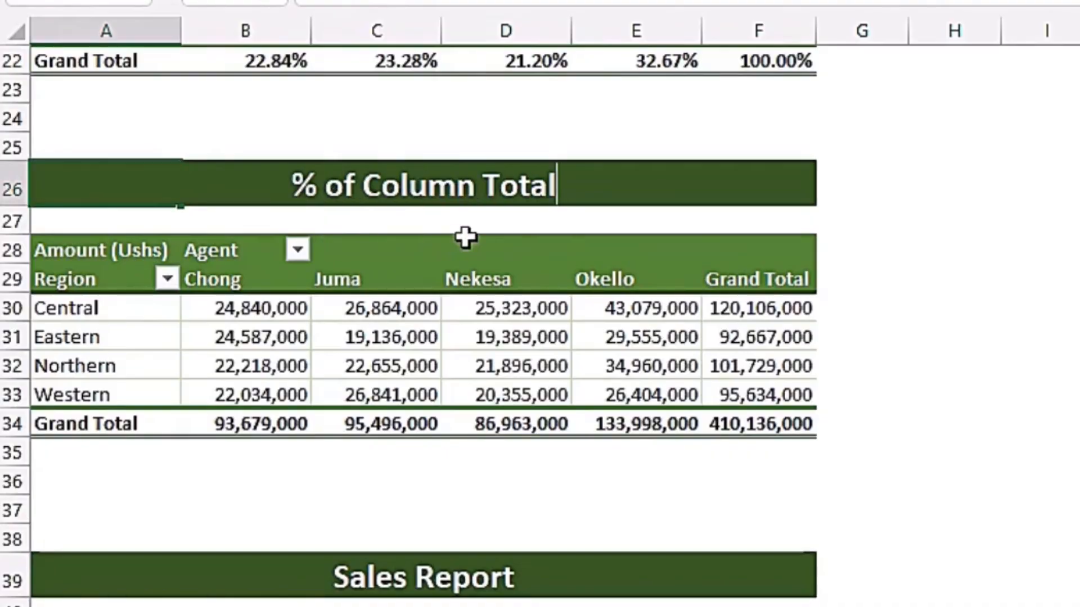
pyautogui.press('Return')
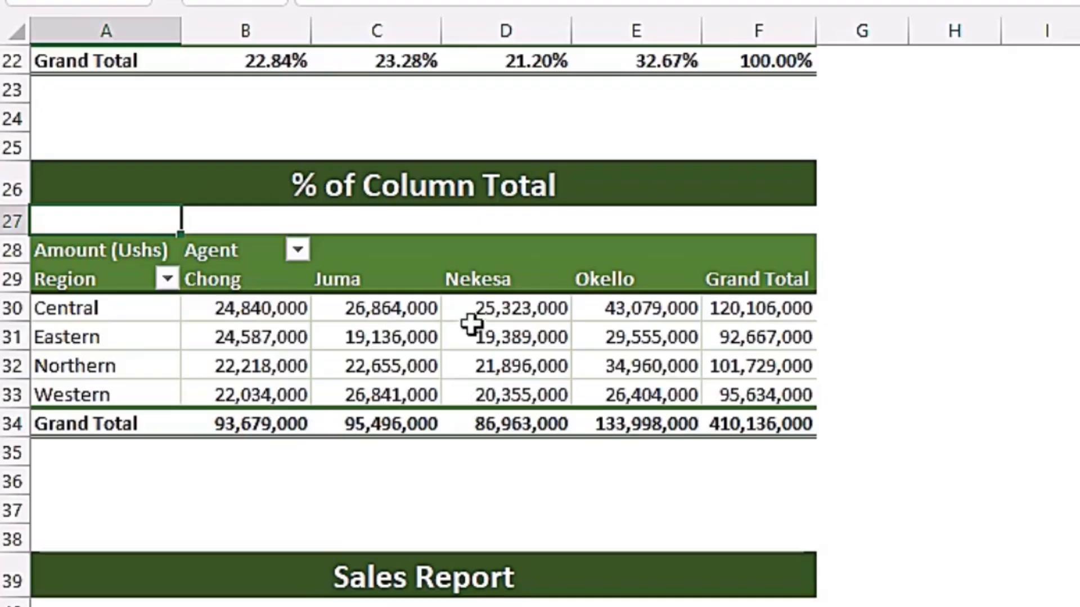
# Show the third pivot table's amounts as % of Column Total.
pyautogui.rightClick(387, 333)
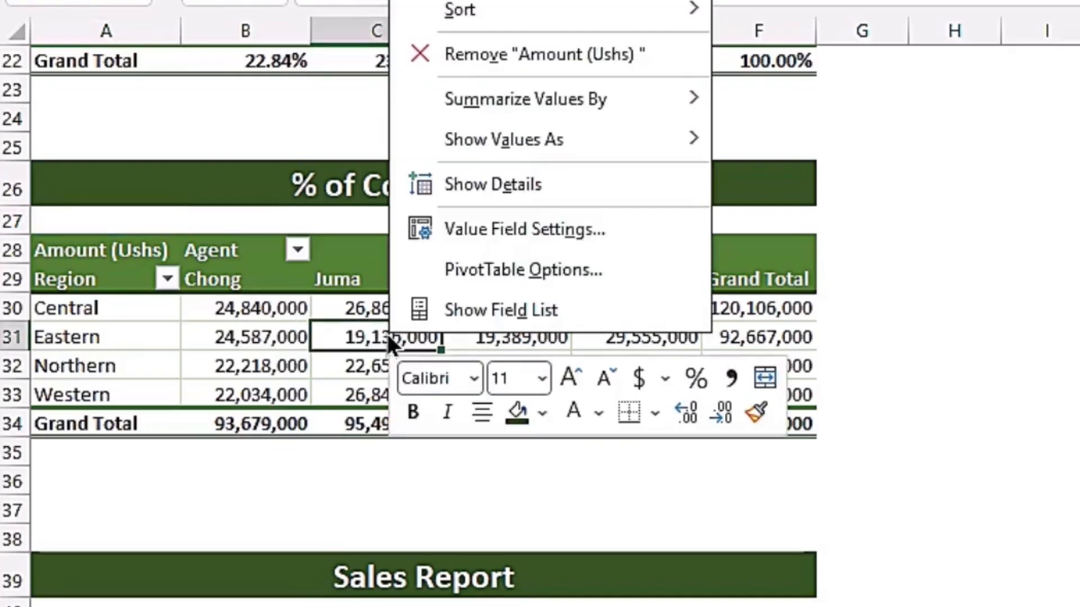
pyautogui.moveTo(525, 135)
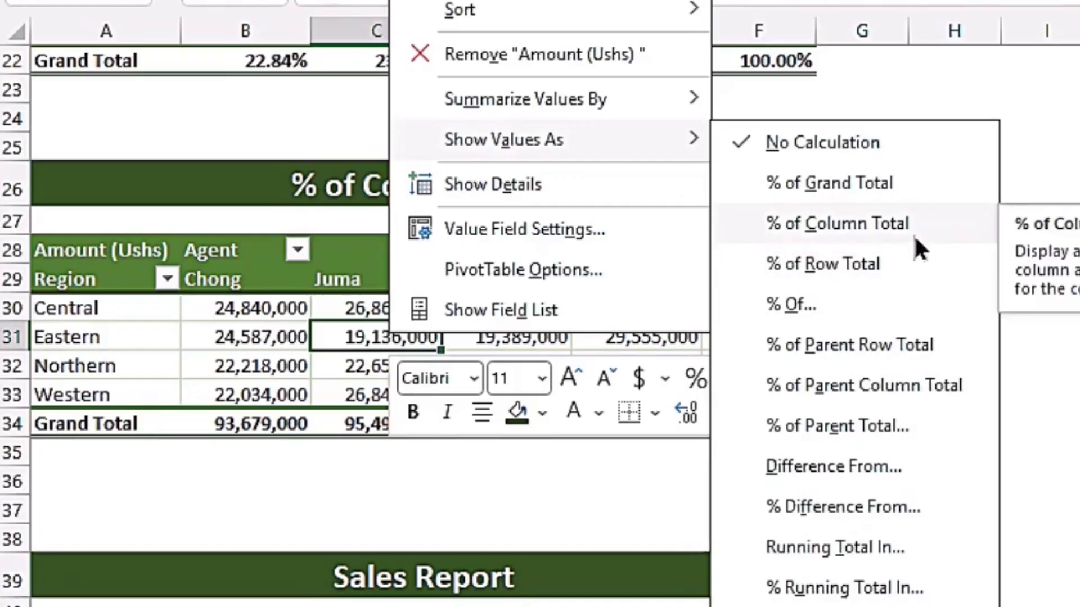
pyautogui.click(857, 221)
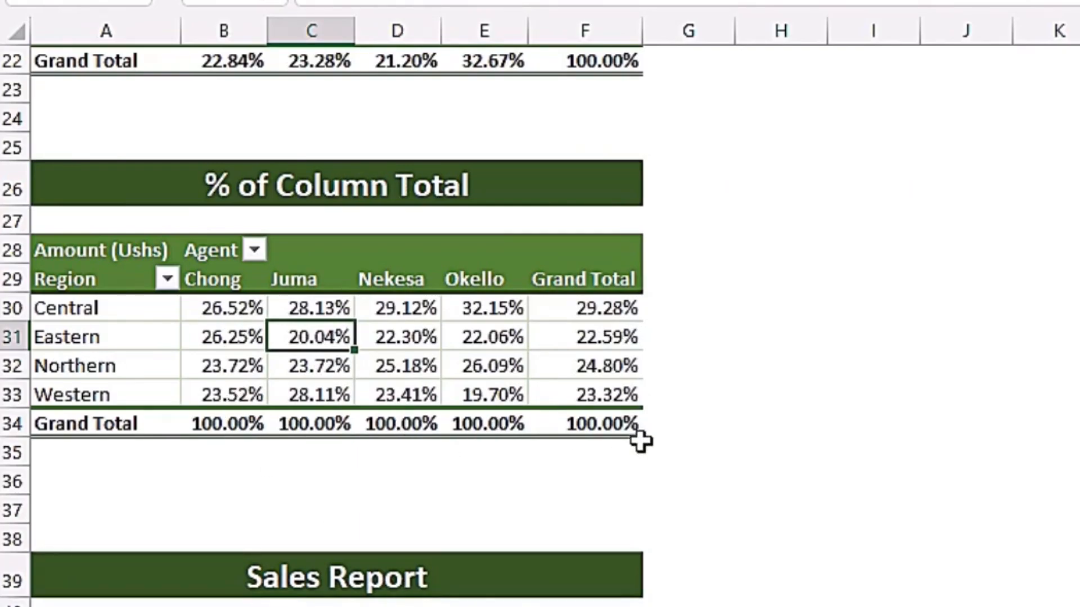
pyautogui.moveTo(199, 363)
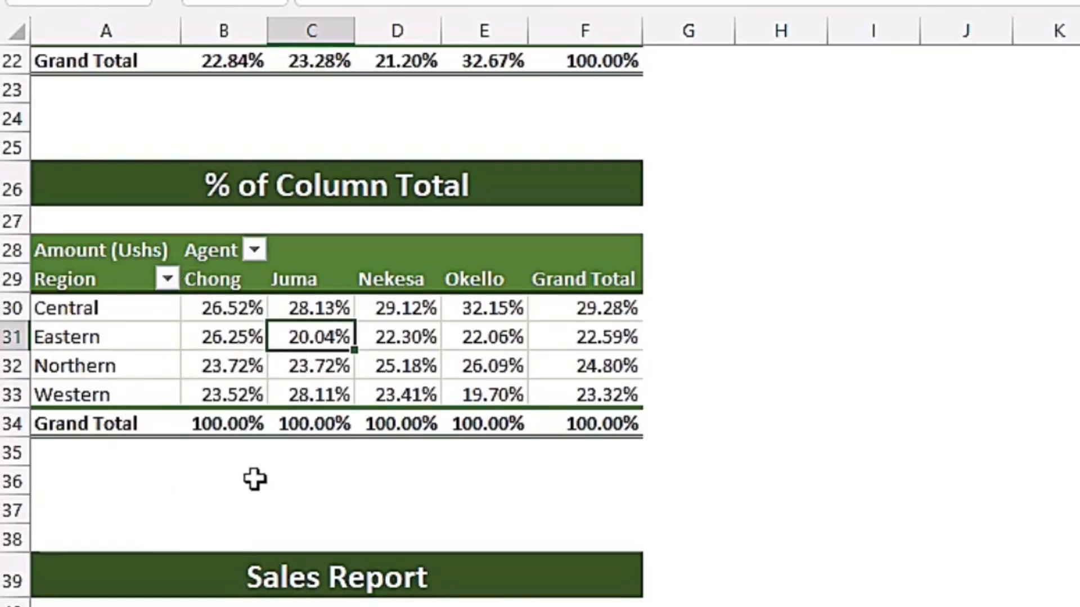
# Widen columns B through E together so the amounts in the fourth report at A39 fit.
pyautogui.scroll(-3, 430, 465)
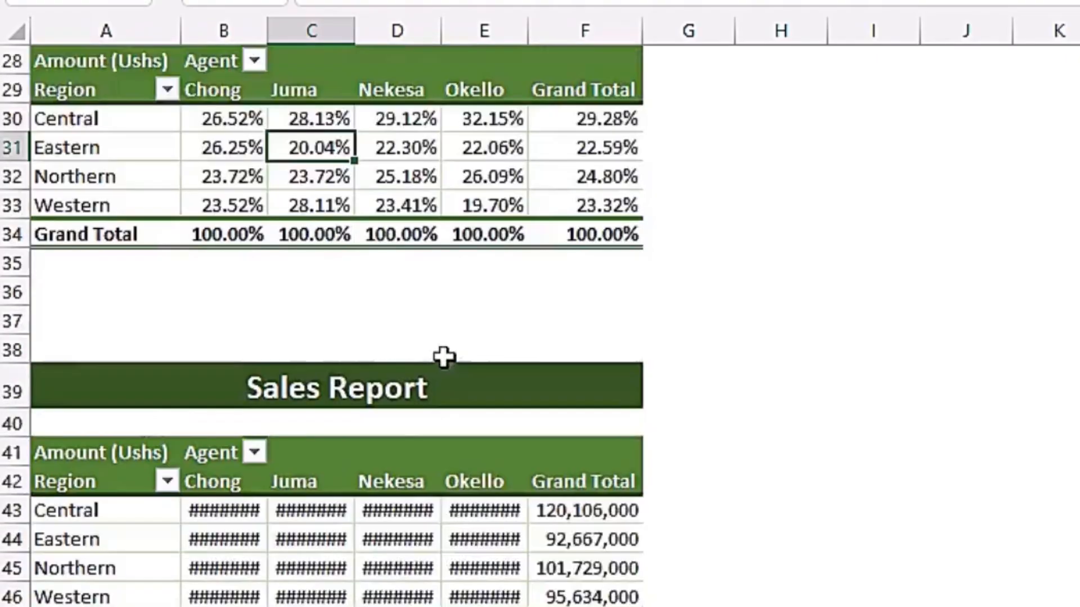
pyautogui.moveTo(228, 29); pyautogui.dragTo(478, 29)
pyautogui.moveTo(267, 31); pyautogui.dragTo(317, 29)
pyautogui.click(436, 475)
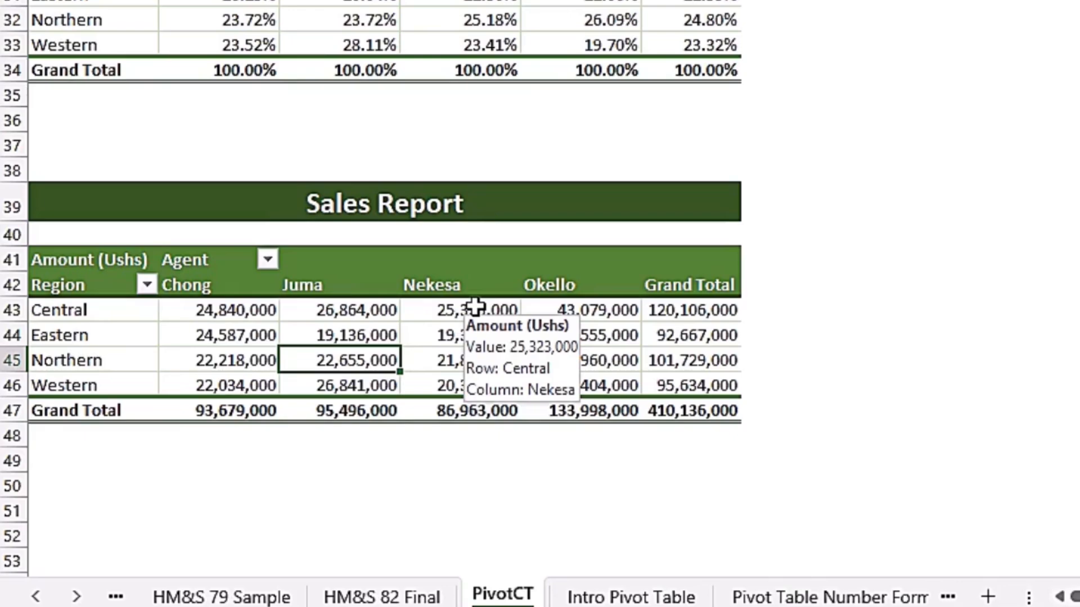
# Turn off autofitting column widths on update for the fourth pivot table, below the title in A39.
pyautogui.rightClick(343, 355)
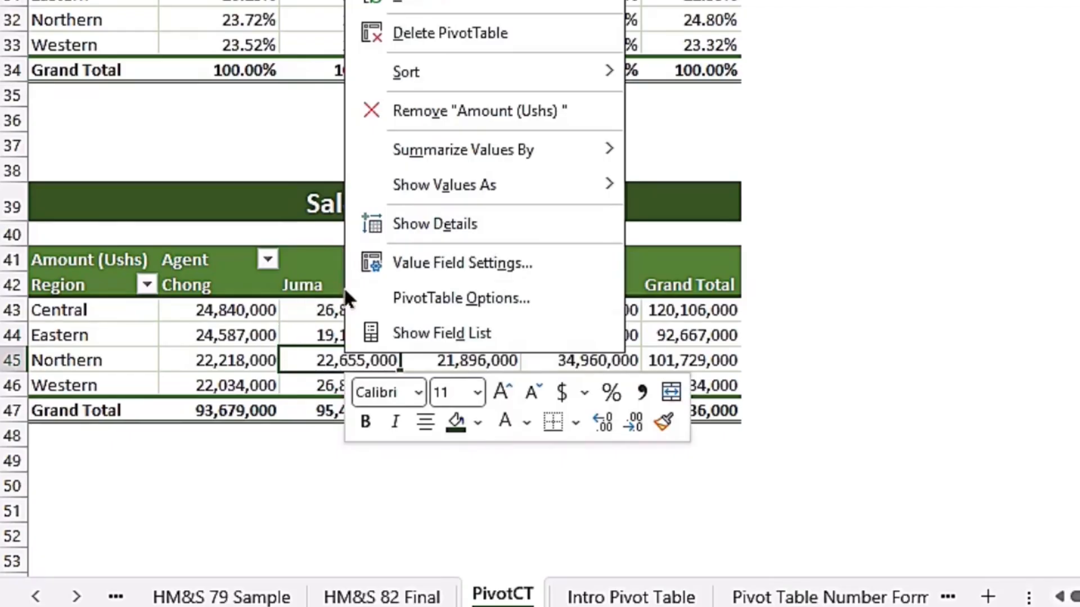
pyautogui.click(501, 301)
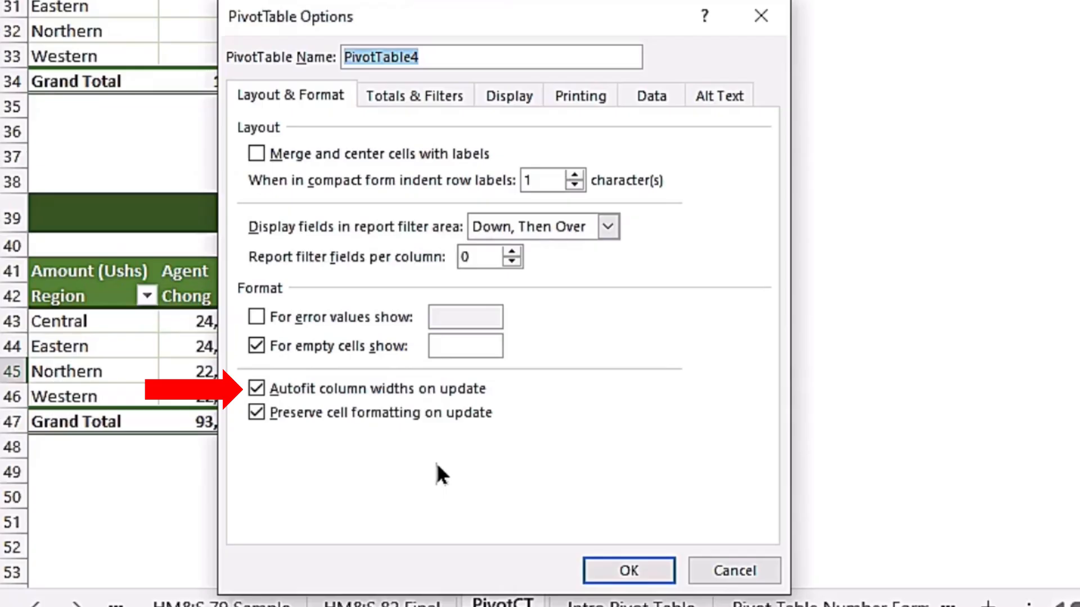
pyautogui.click(256, 388)
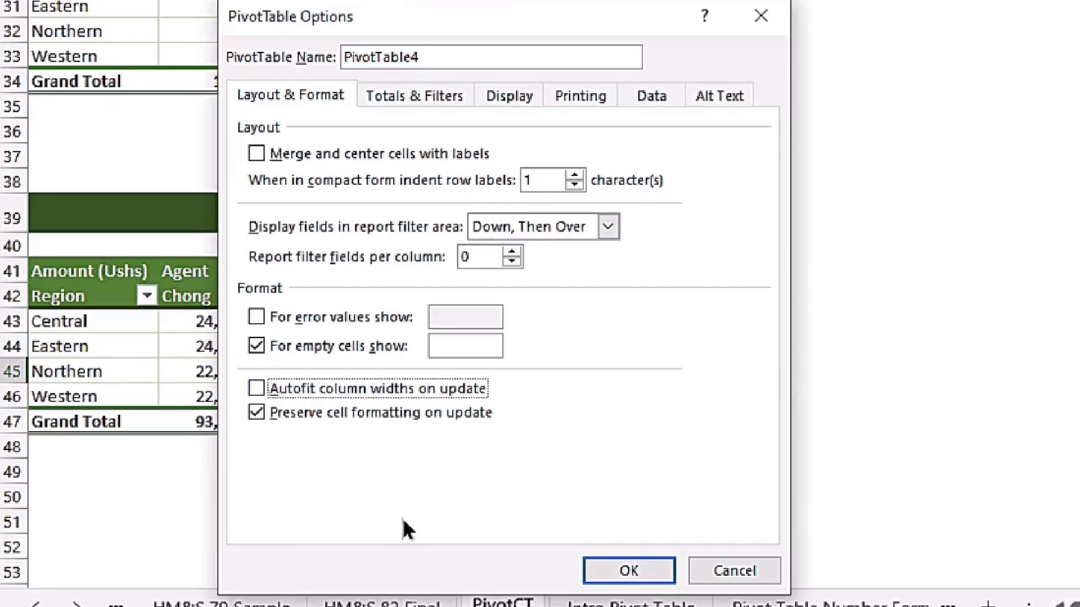
pyautogui.click(630, 569)
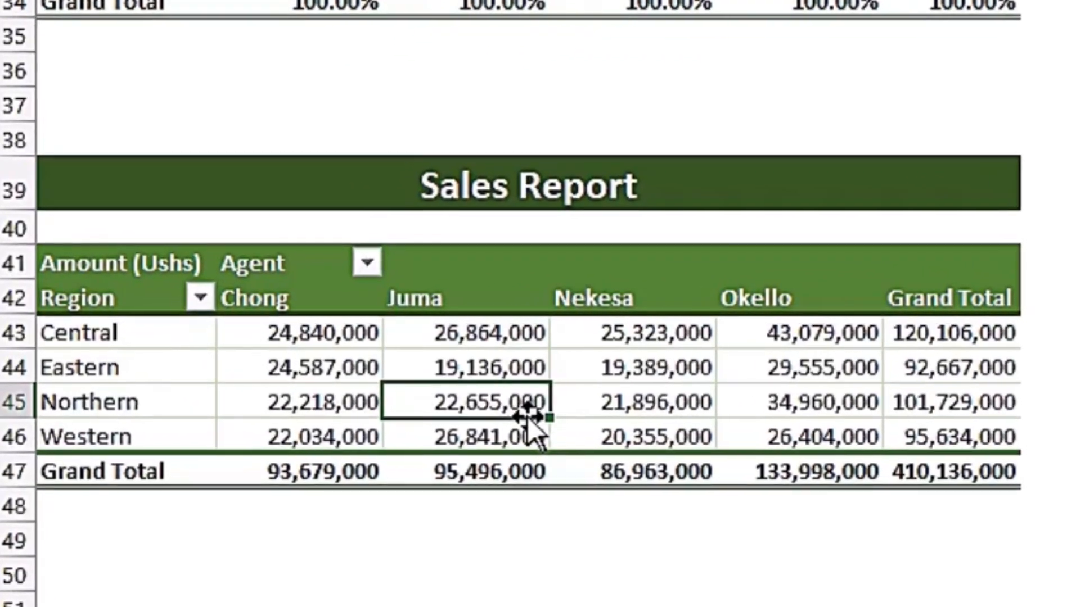
# Replace the title in A39 of the fourth report with "% of Row Total".
pyautogui.click(121, 178)
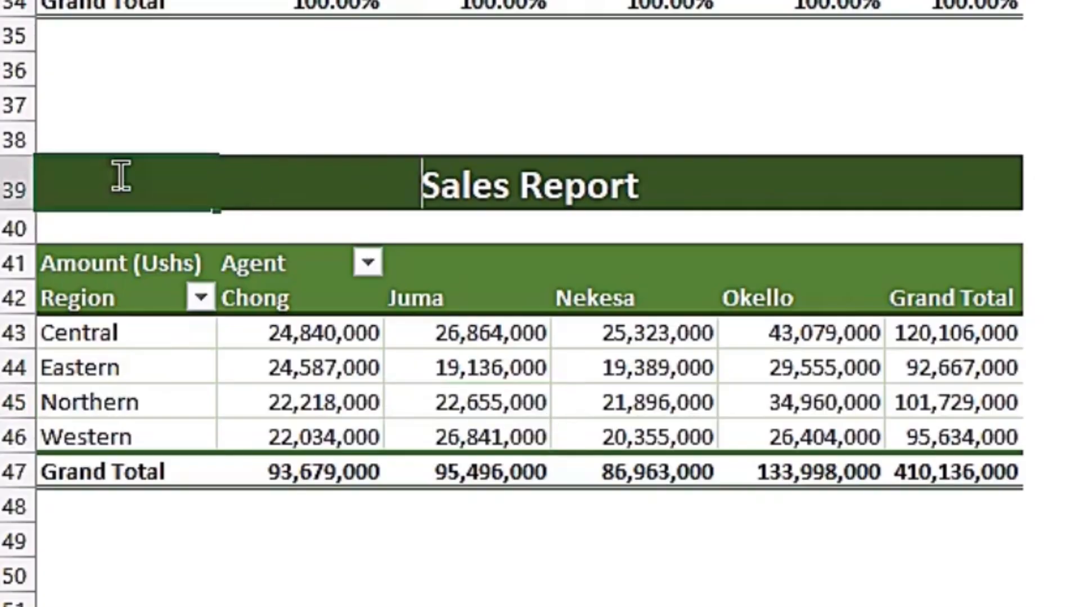
pyautogui.moveTo(686, 183); pyautogui.dragTo(411, 184)
pyautogui.write('% of Row Total')
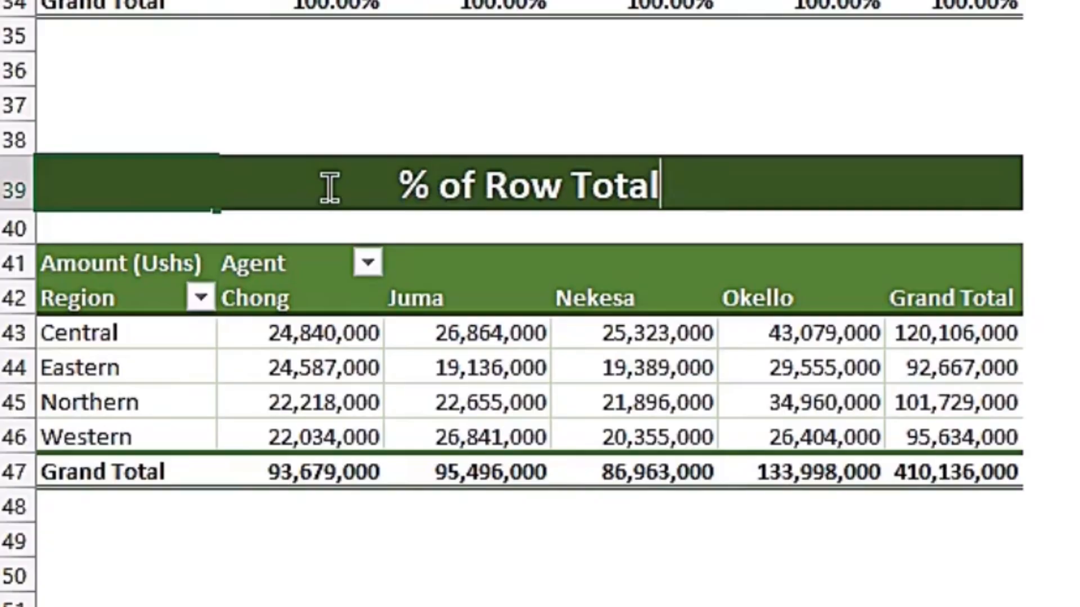
pyautogui.press('Return')
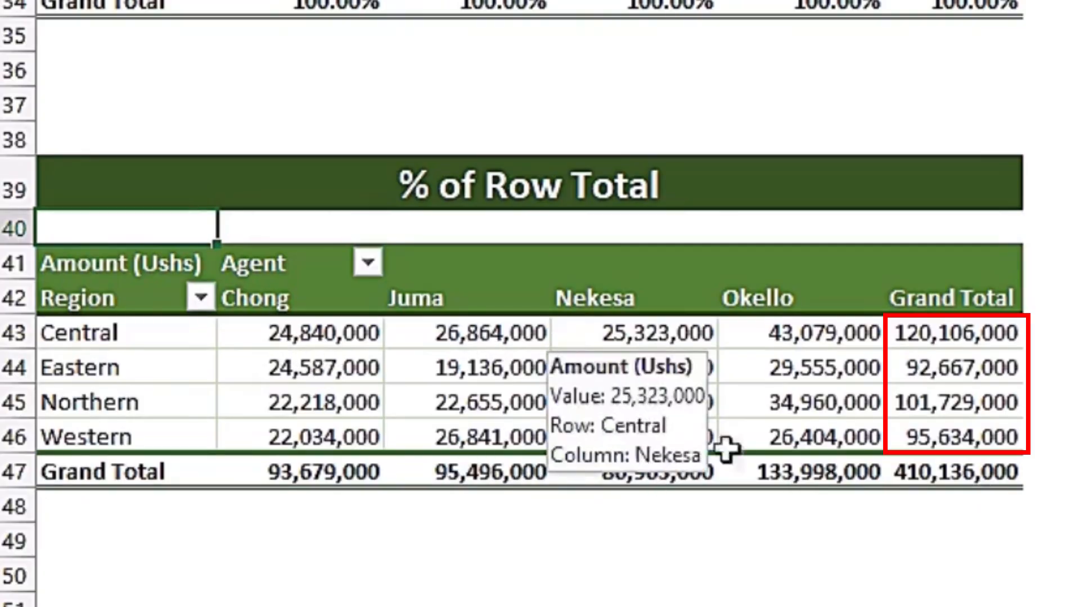
# Show the fourth pivot table's amounts as % of Row Total.
pyautogui.rightClick(528, 367)
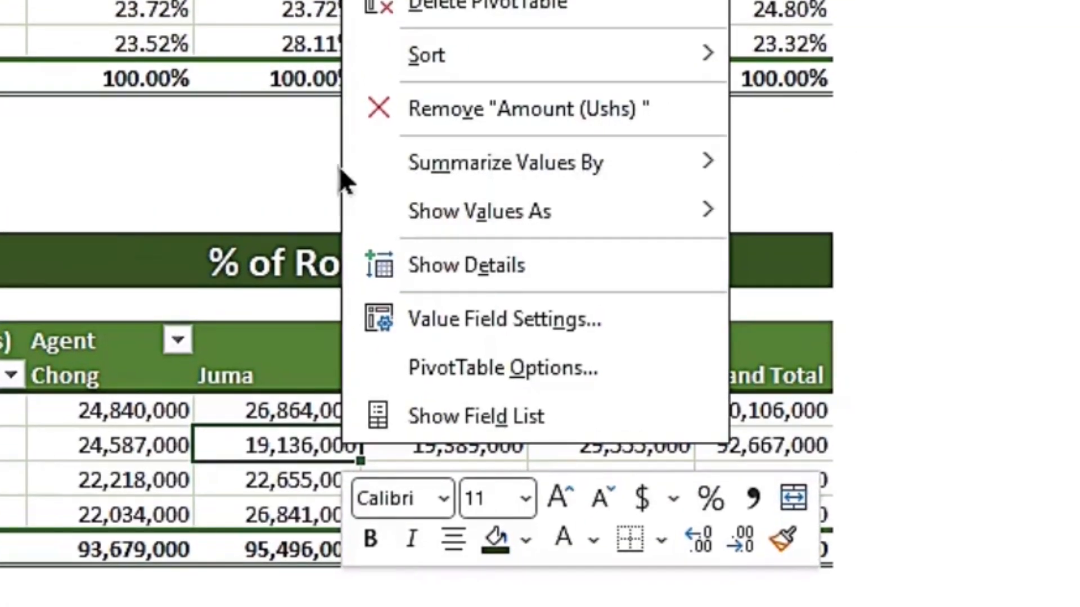
pyautogui.moveTo(715, 108)
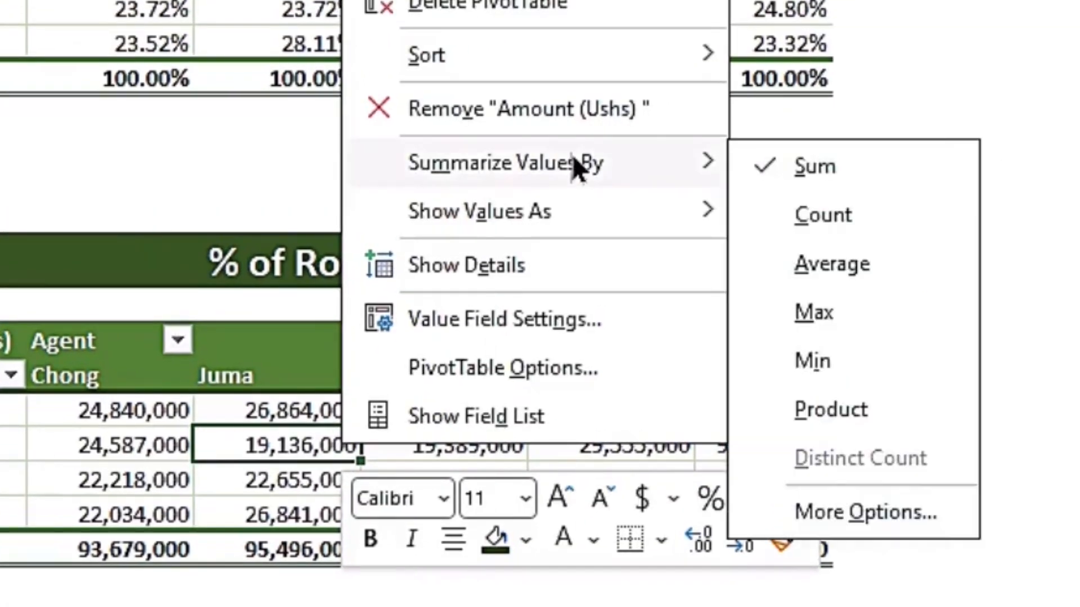
pyautogui.moveTo(505, 216)
pyautogui.moveTo(377, 203)
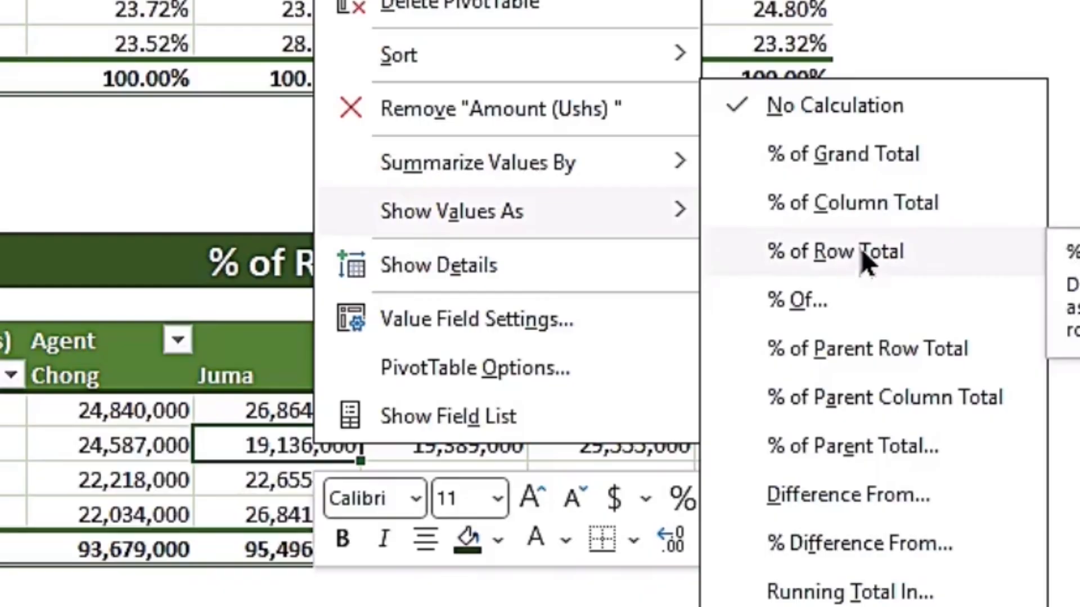
pyautogui.click(860, 248)
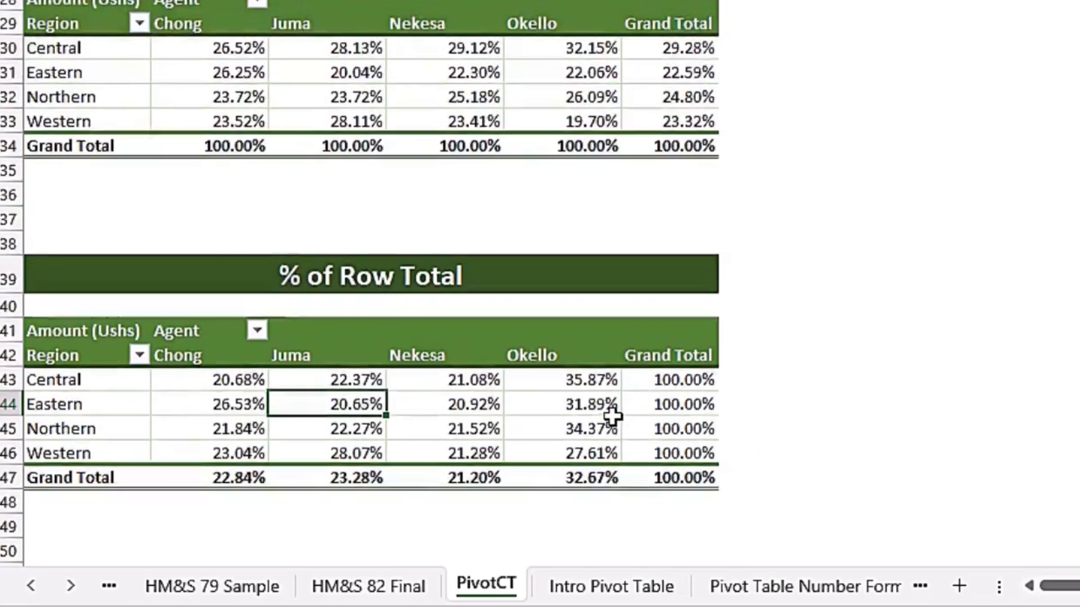
# Review the four sales reports and the remaining Show Values As calculations offered for the fourth pivot table.
pyautogui.scroll(4, 868, 409)
pyautogui.scroll(6, 614, 417)
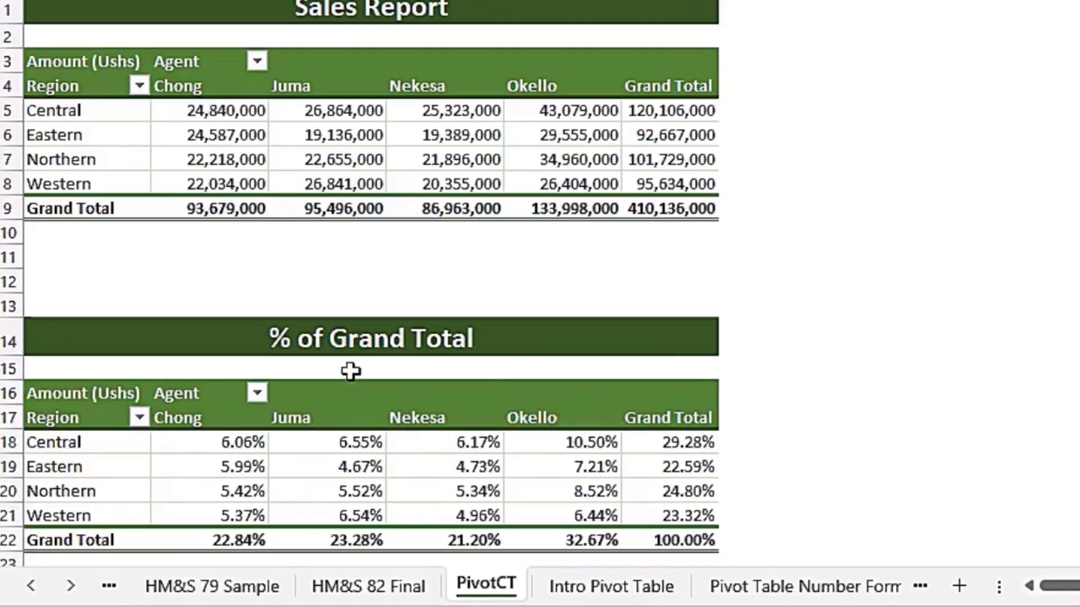
pyautogui.scroll(-1, 483, 379)
pyautogui.scroll(-2, 482, 379)
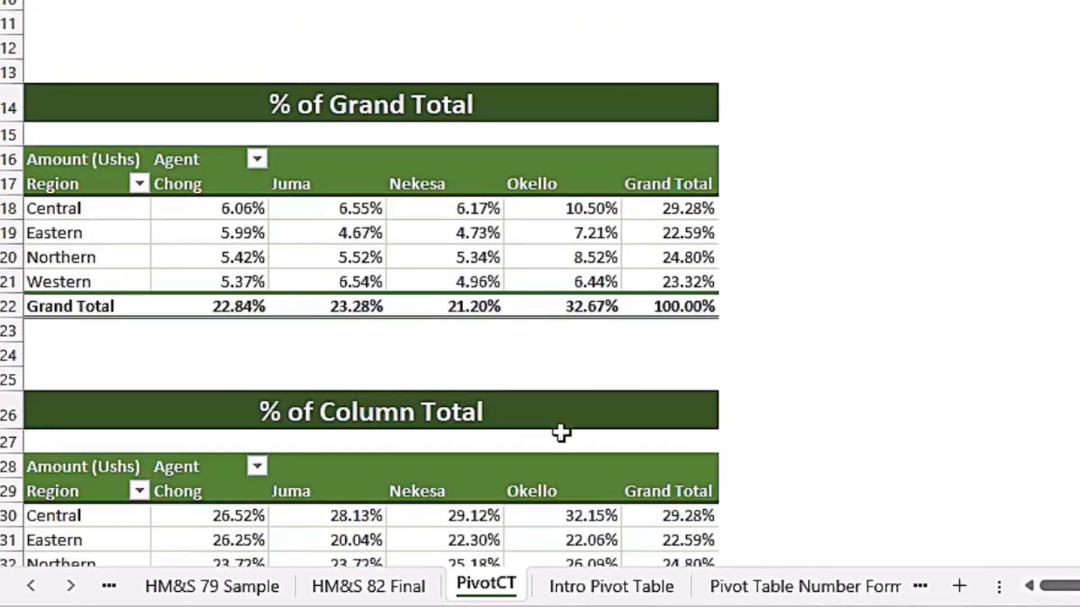
pyautogui.scroll(-5, 558, 427)
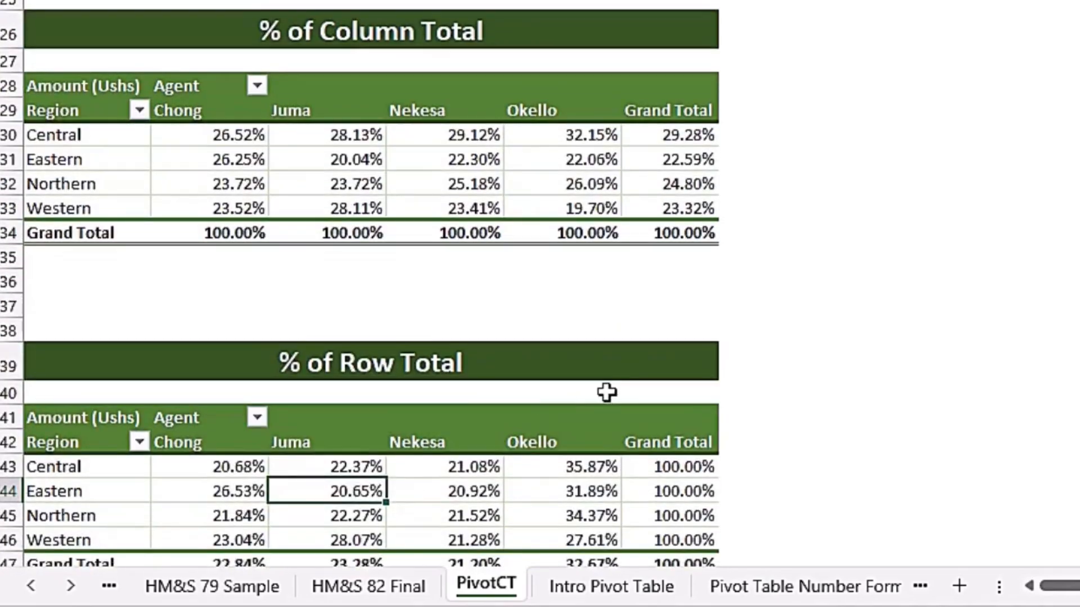
pyautogui.scroll(-1, 542, 411)
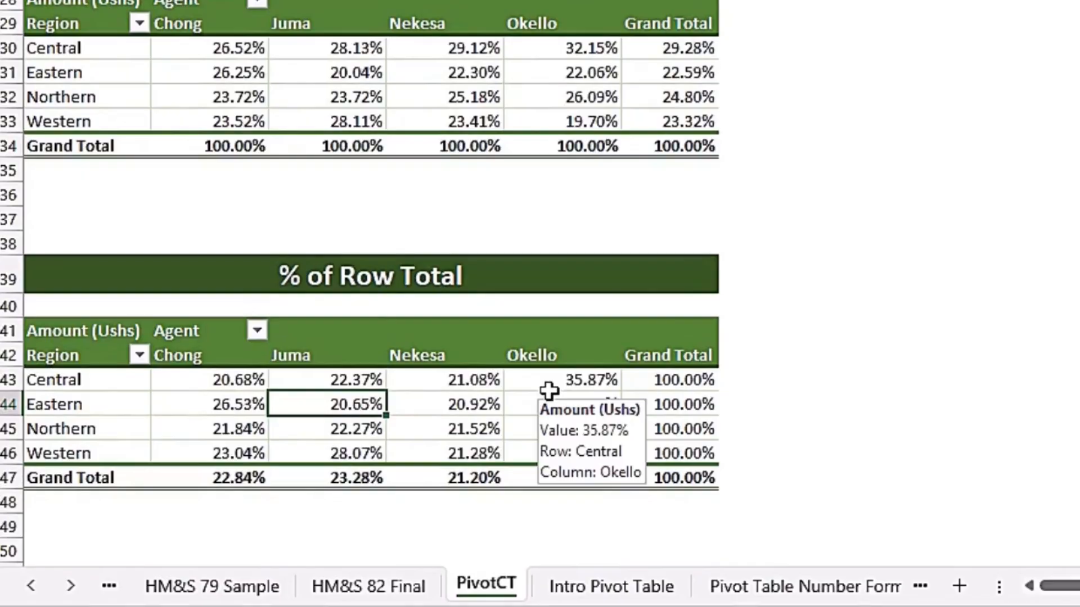
pyautogui.rightClick(344, 405)
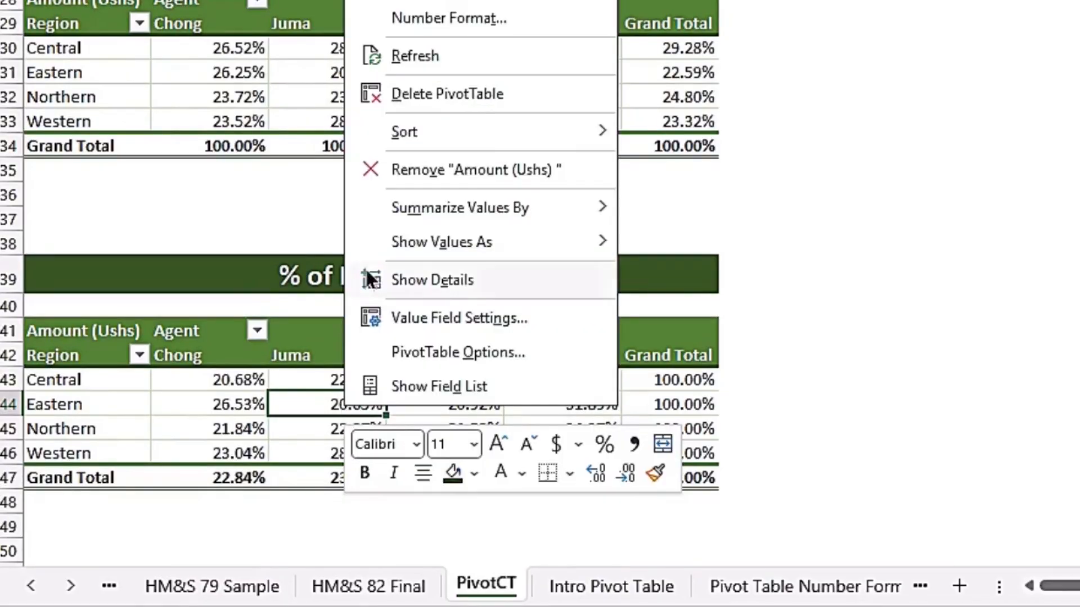
pyautogui.moveTo(597, 256)
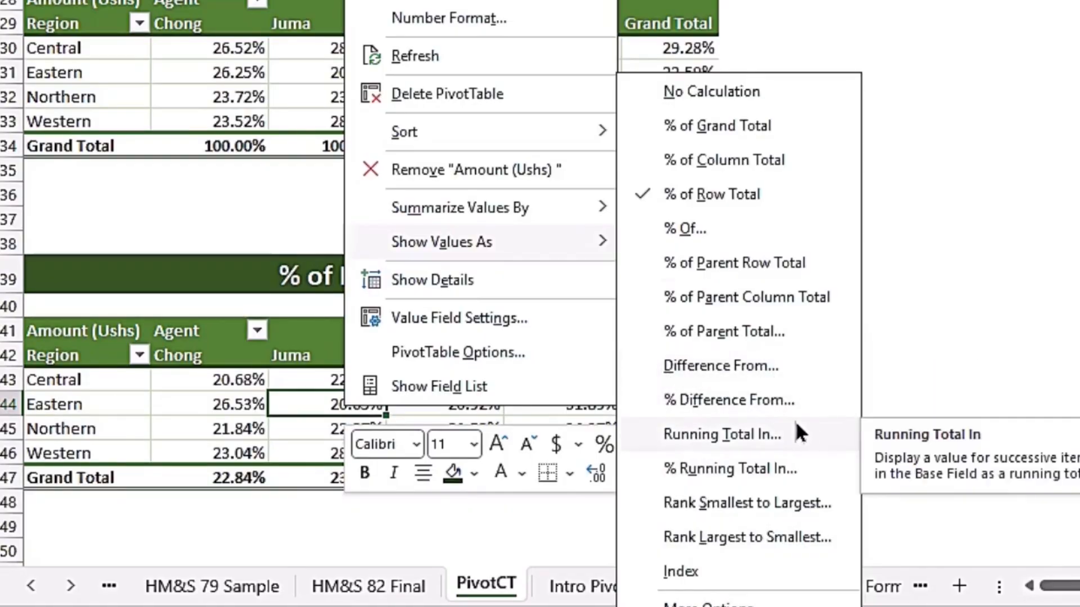
pyautogui.press('Escape')
pyautogui.press('Escape')
# Start a new PivotTable from the Months and Sales table (Table2) on the Intro Pivot Table sheet.
pyautogui.scroll(8, 886, 258)
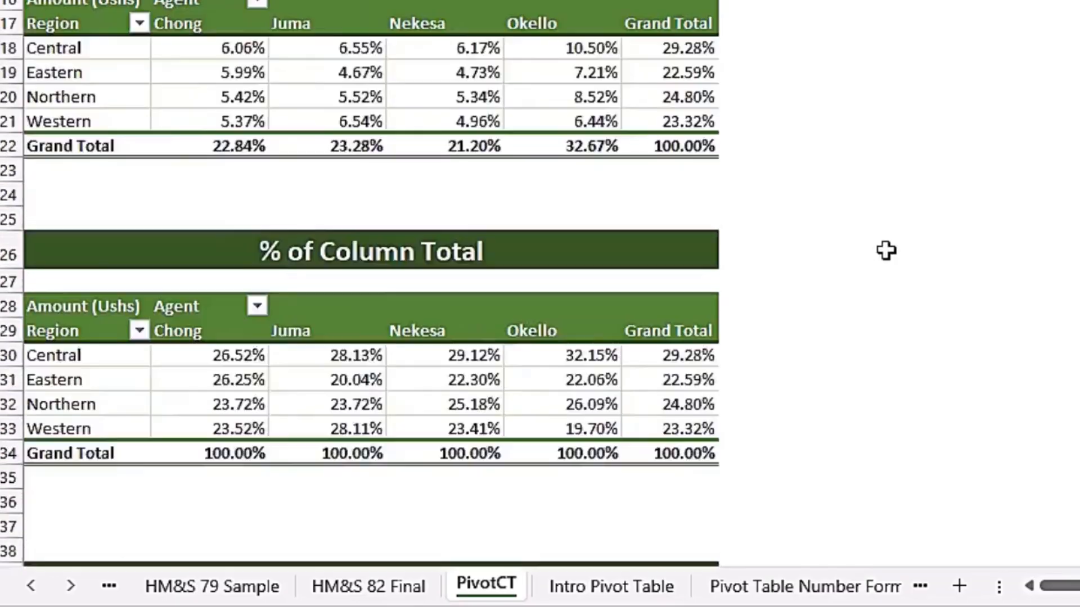
pyautogui.scroll(1, 892, 238)
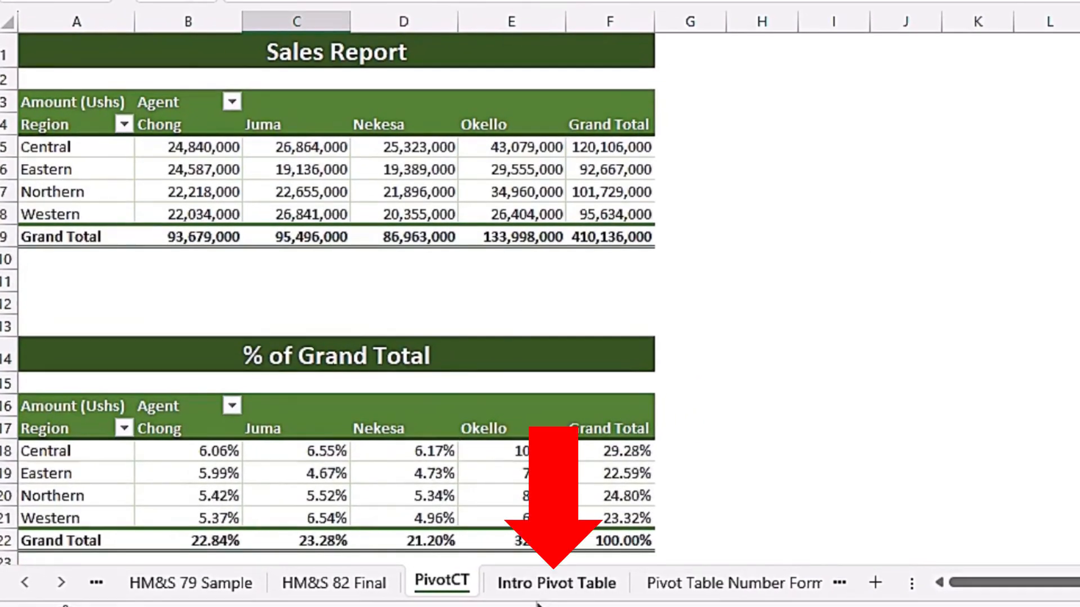
pyautogui.click(567, 584)
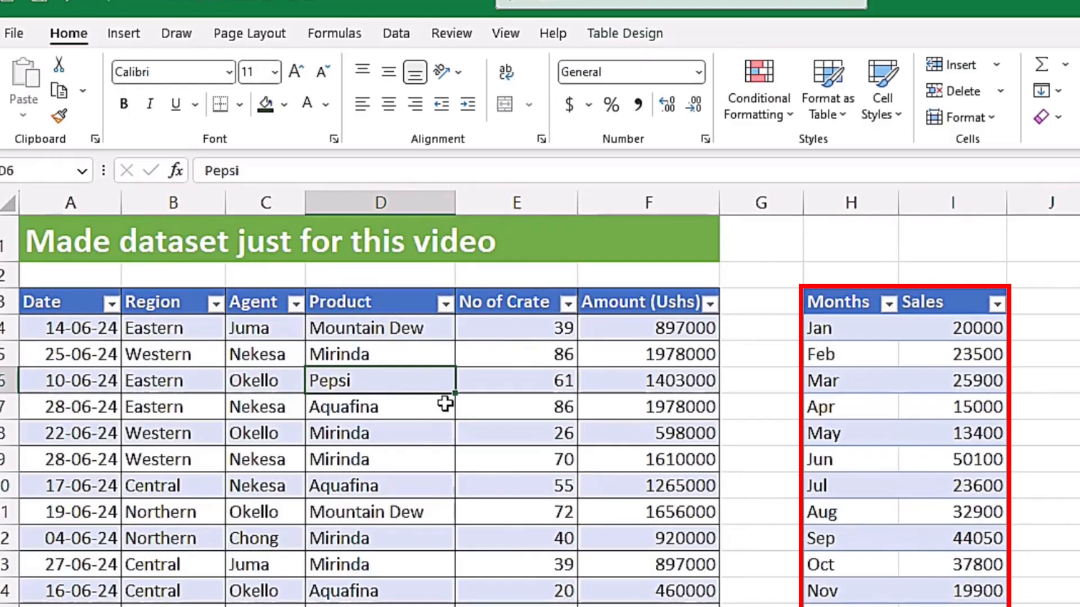
pyautogui.click(933, 387)
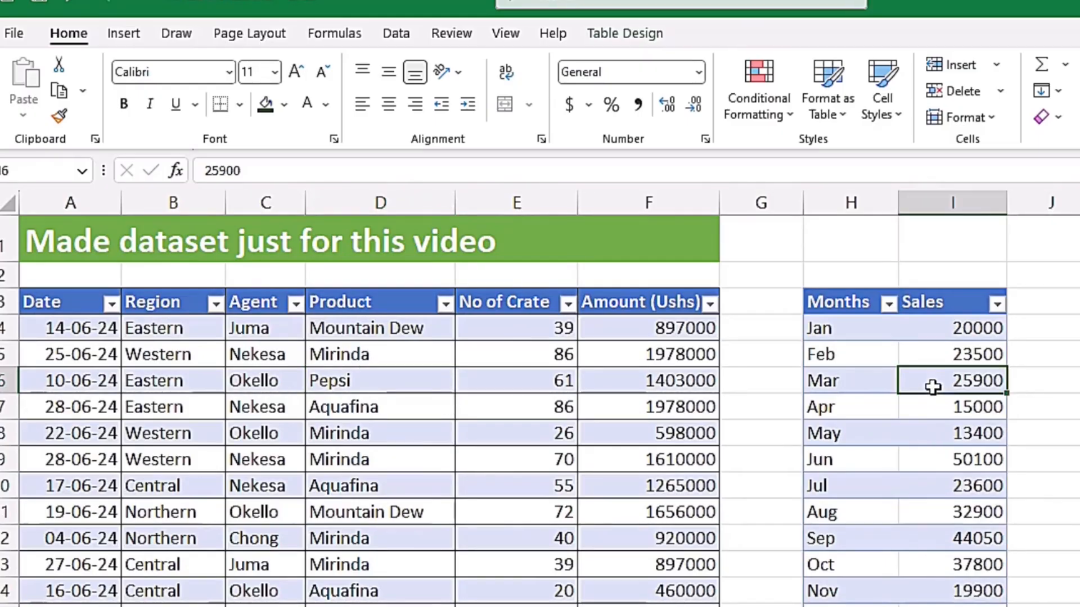
pyautogui.click(115, 33)
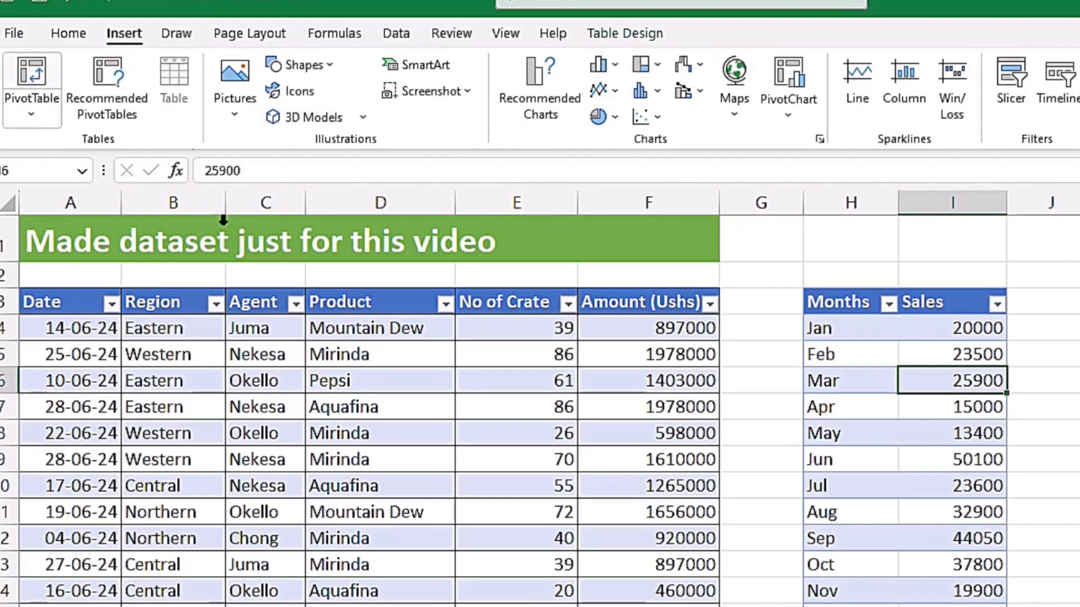
pyautogui.hotkey('alt', 'n')
pyautogui.press('v')
pyautogui.press('t')
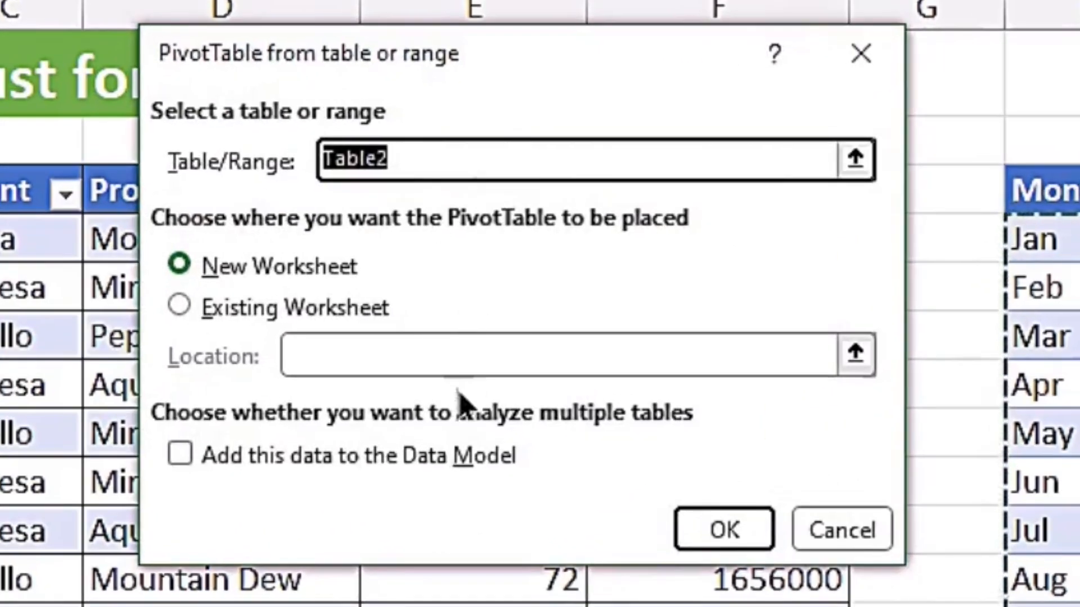
# Place the new PivotTable on the existing PivotCT worksheet at cell H4 and create it.
pyautogui.click(189, 308)
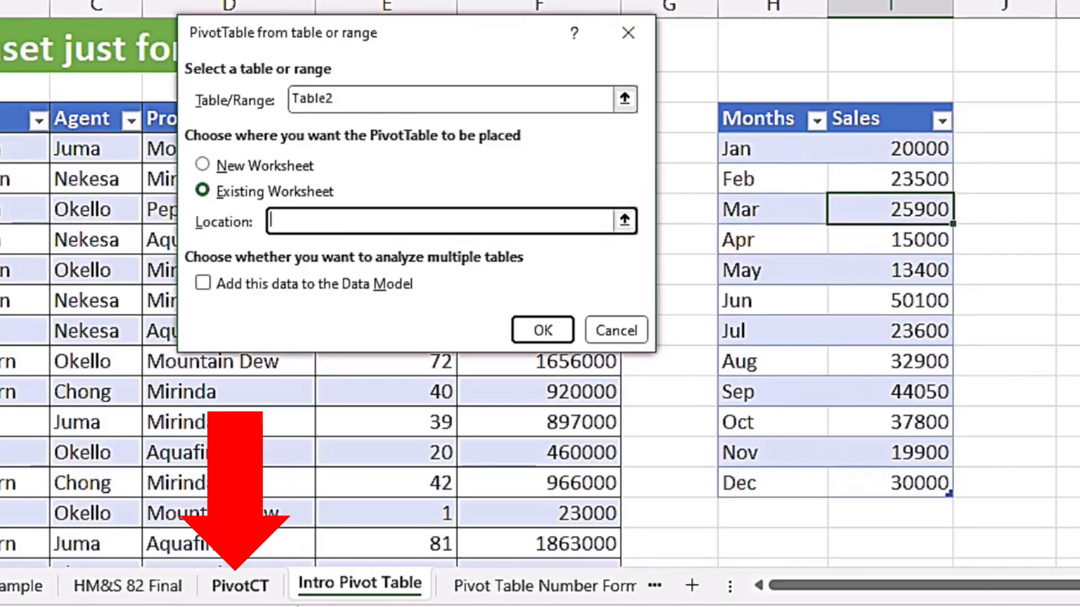
pyautogui.click(231, 592)
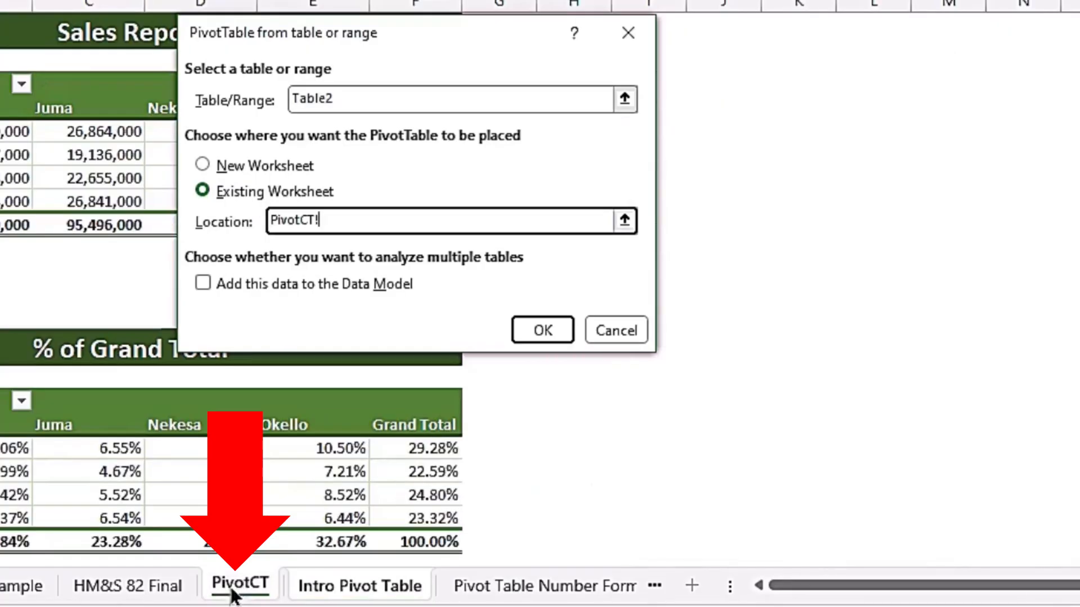
pyautogui.moveTo(450, 40); pyautogui.dragTo(1061, 111)
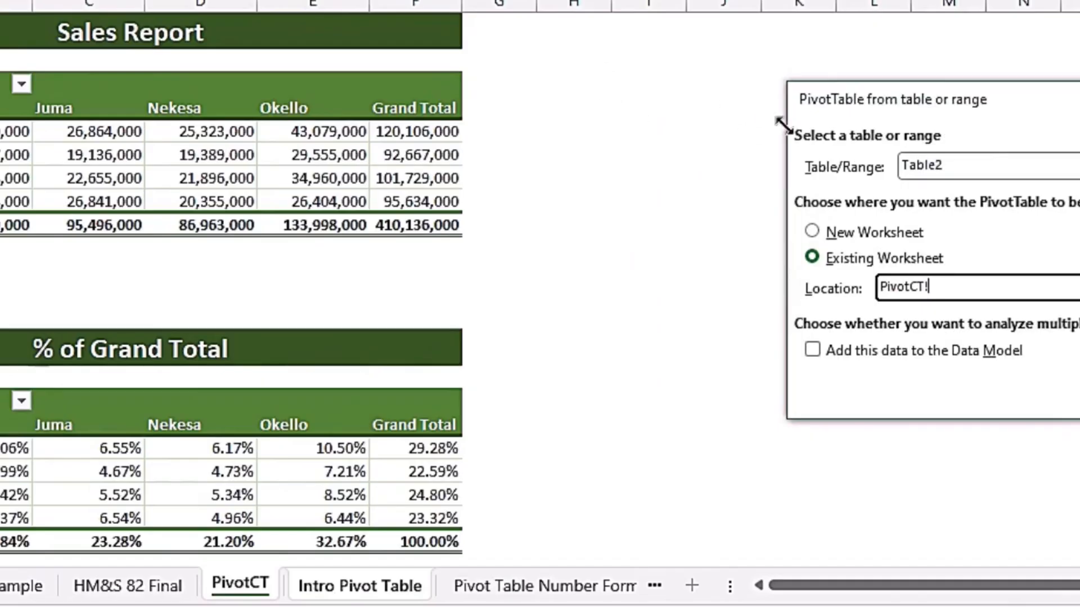
pyautogui.click(542, 99)
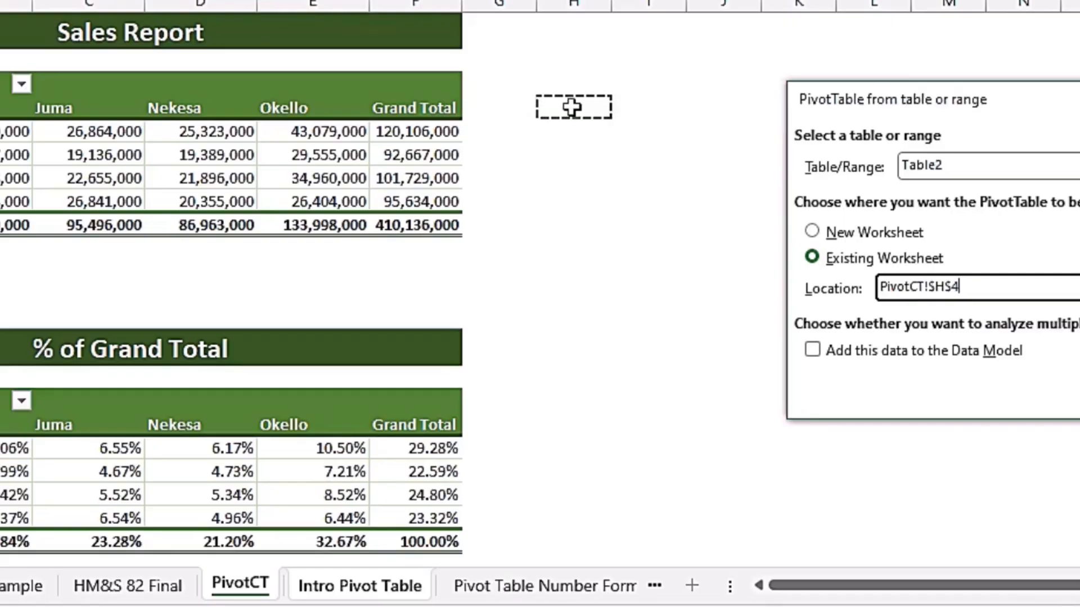
pyautogui.click(900, 397)
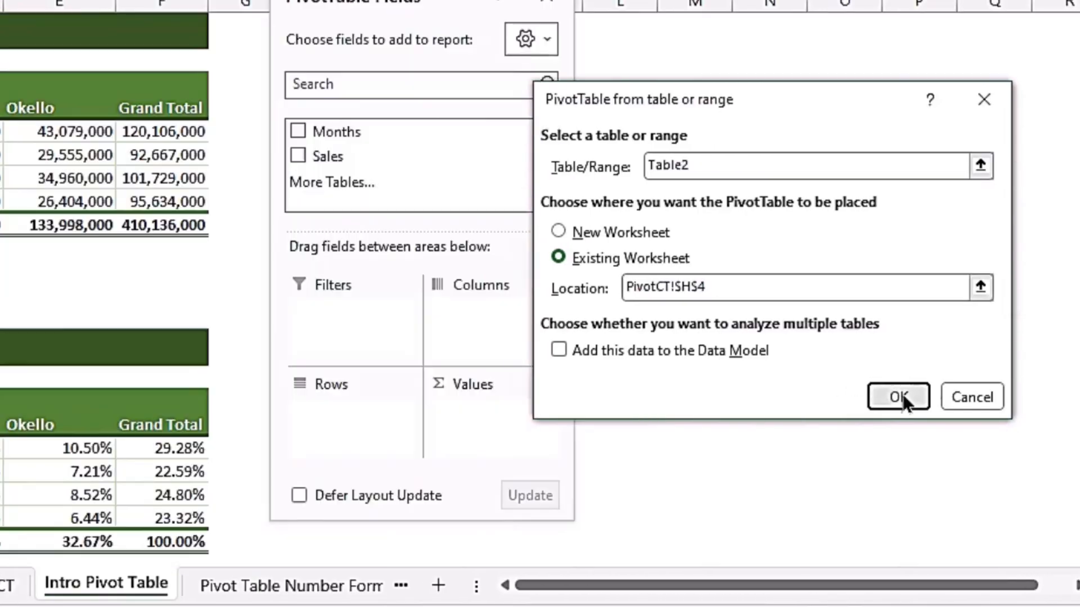
# Lay out the H4 PivotTable with Months as rows and Sales added three times as values, and close the field list.
pyautogui.moveTo(386, 2); pyautogui.dragTo(706, 25)
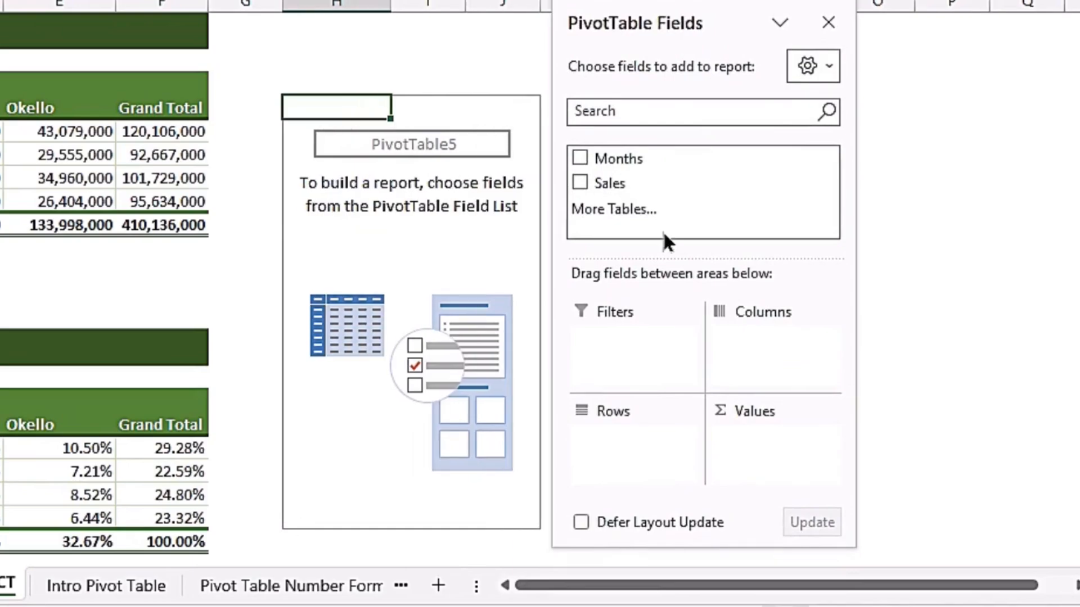
pyautogui.moveTo(665, 153); pyautogui.dragTo(636, 444)
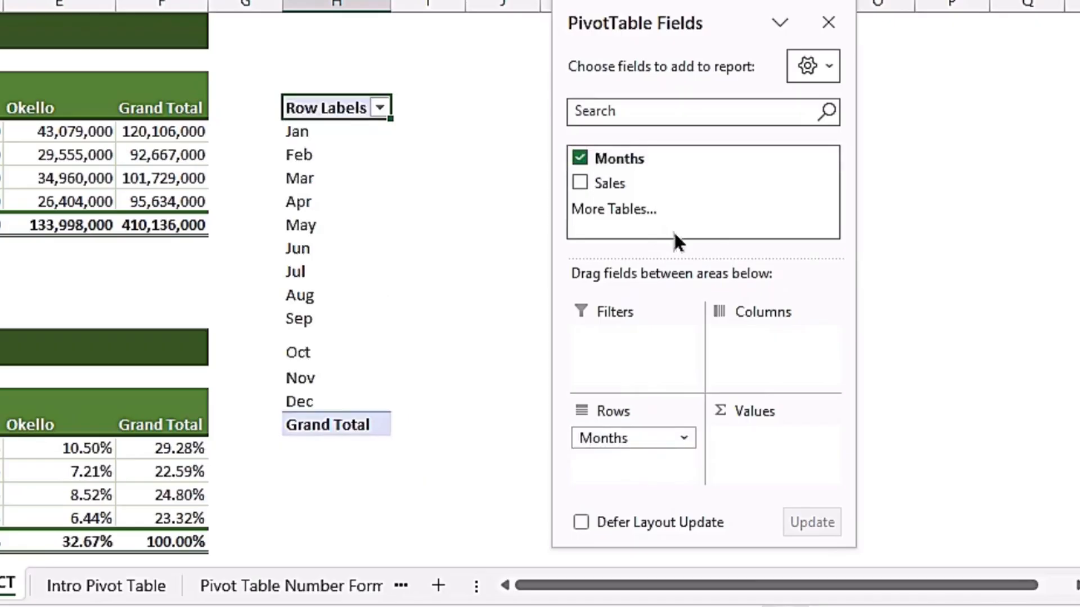
pyautogui.moveTo(665, 22); pyautogui.dragTo(777, 3)
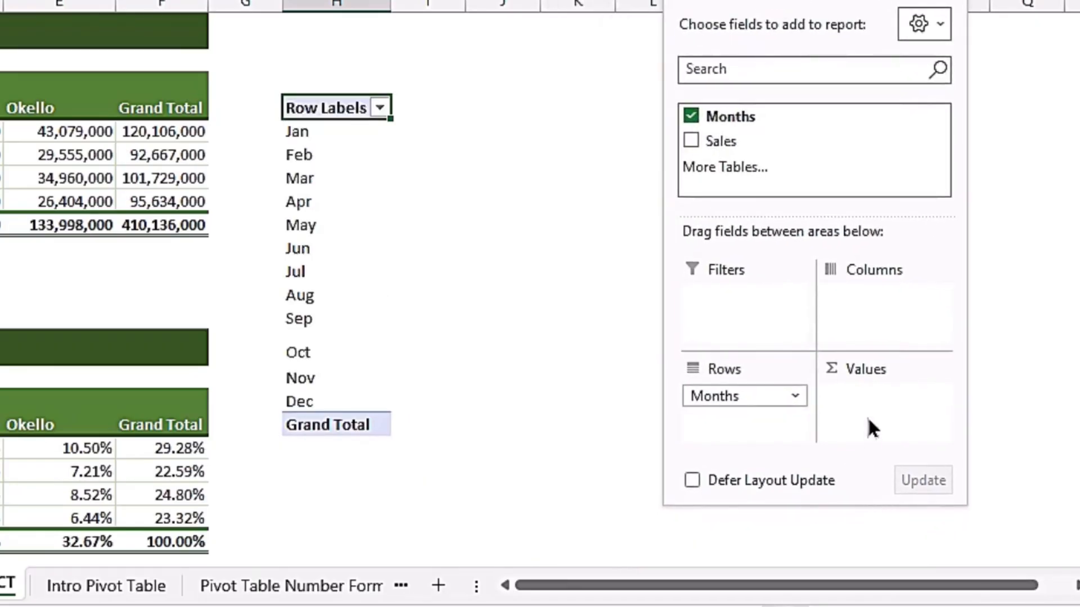
pyautogui.moveTo(740, 144); pyautogui.dragTo(869, 388)
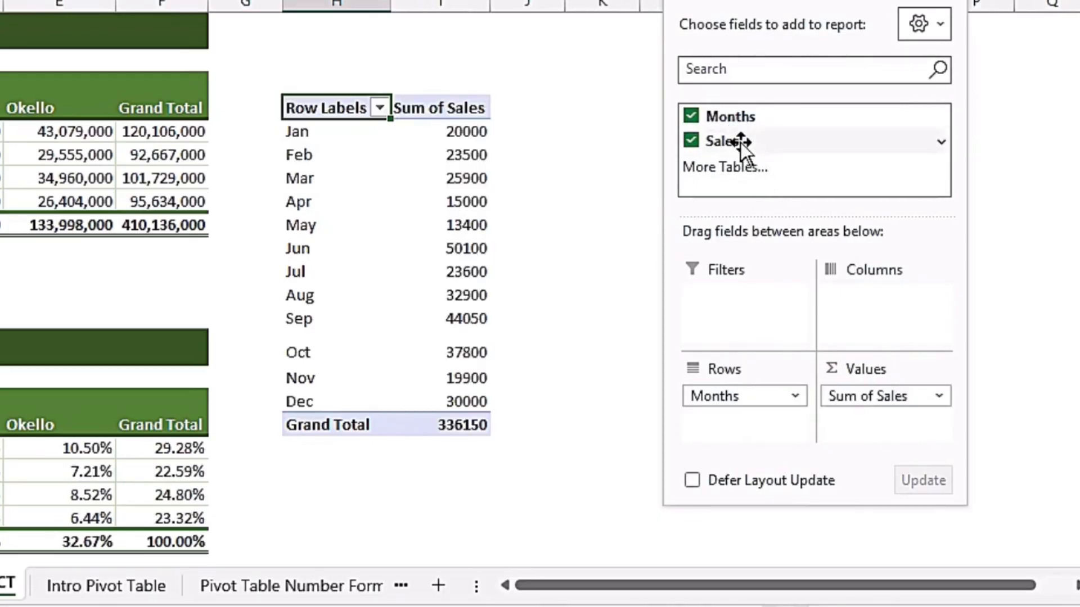
pyautogui.moveTo(741, 140); pyautogui.dragTo(877, 422)
pyautogui.moveTo(731, 142); pyautogui.dragTo(904, 447)
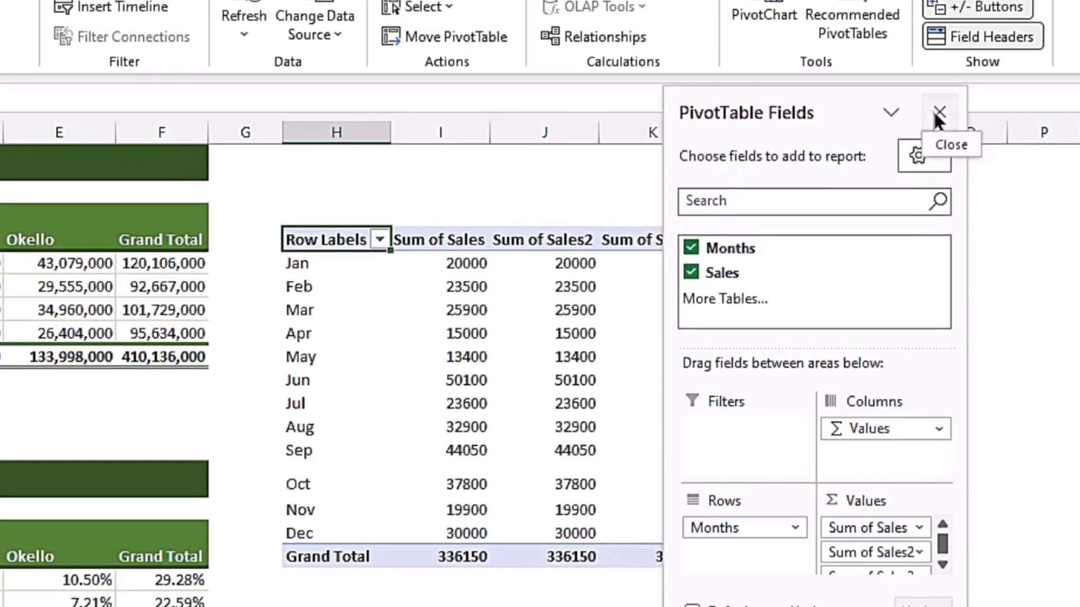
pyautogui.click(934, 111)
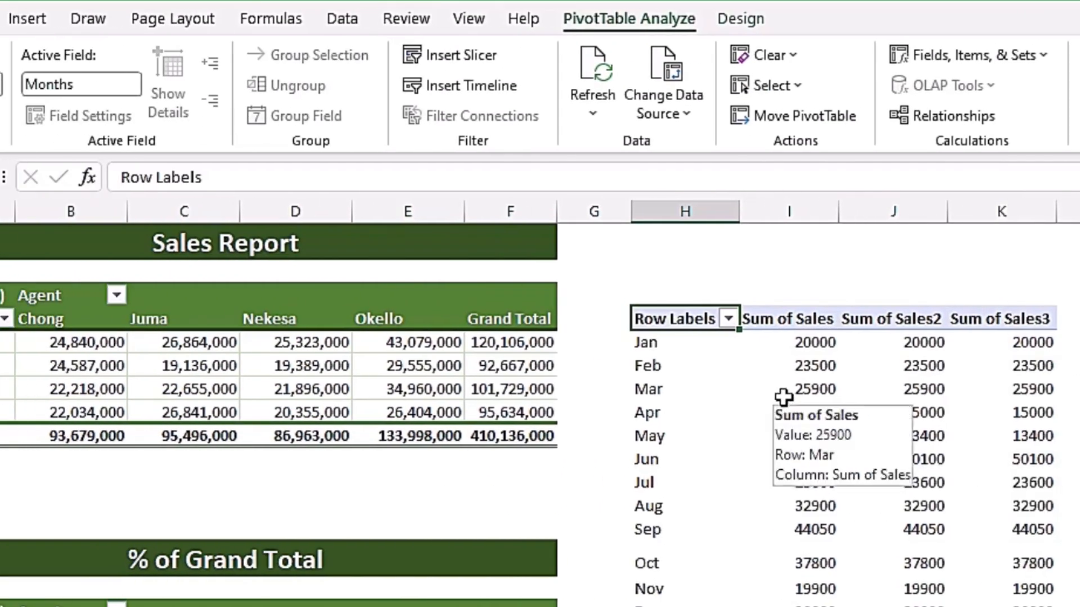
# Show the monthly sales PivotTable at H4 in Tabular Form.
pyautogui.click(740, 19)
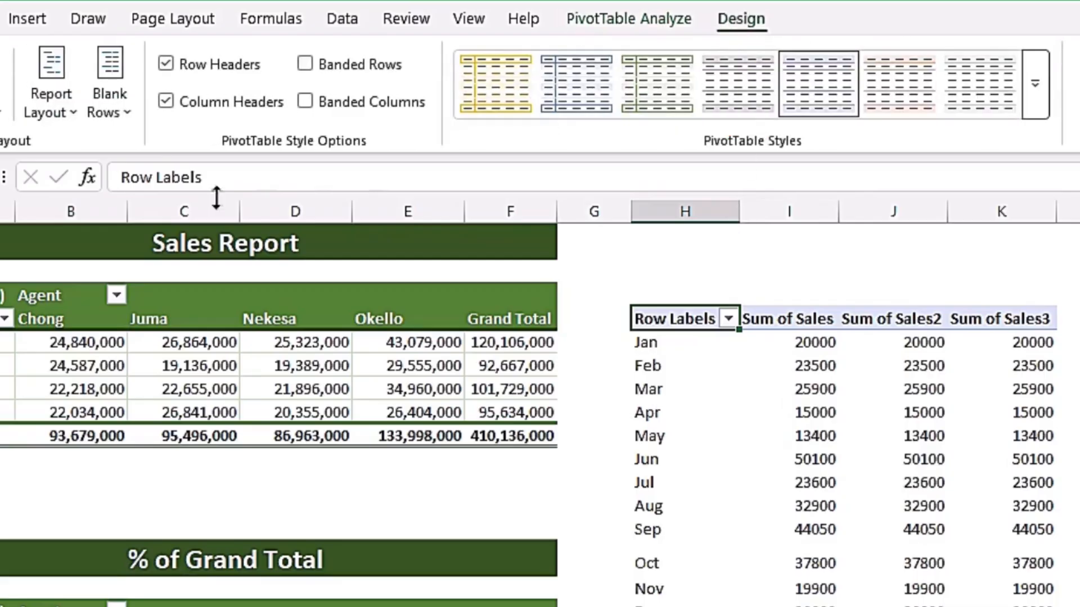
pyautogui.click(53, 99)
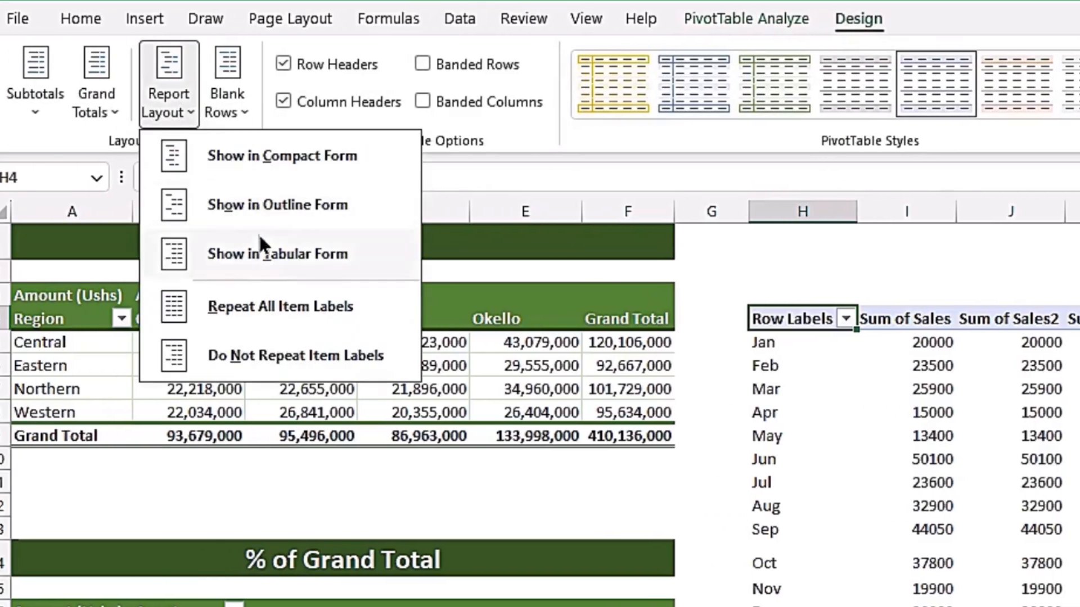
pyautogui.click(261, 253)
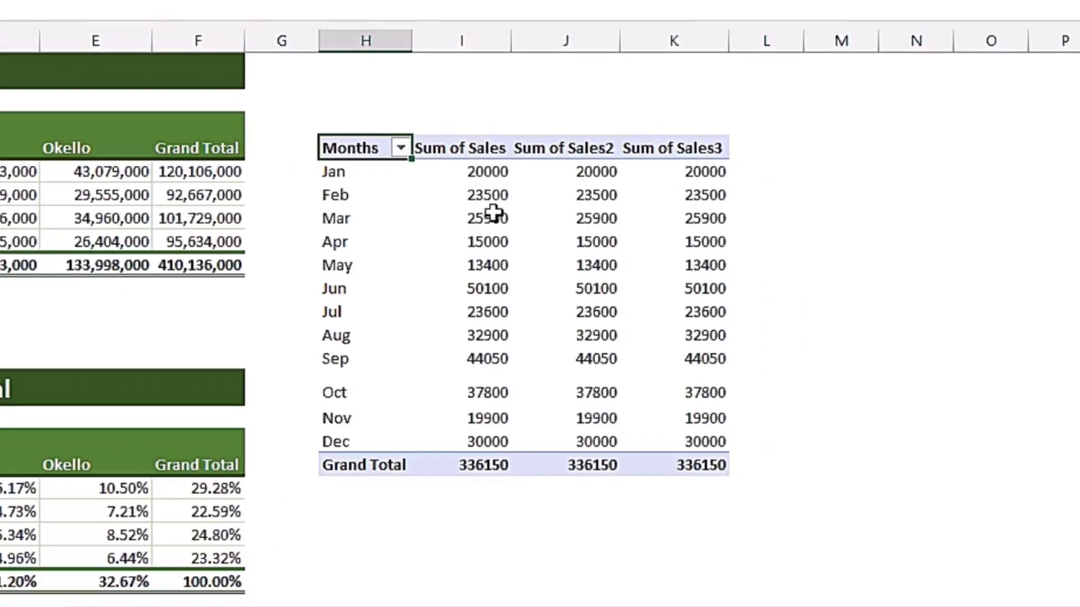
# Format the Sum of Sales values as Number with 0 decimal places and the 1000 separator.
pyautogui.rightClick(890, 419)
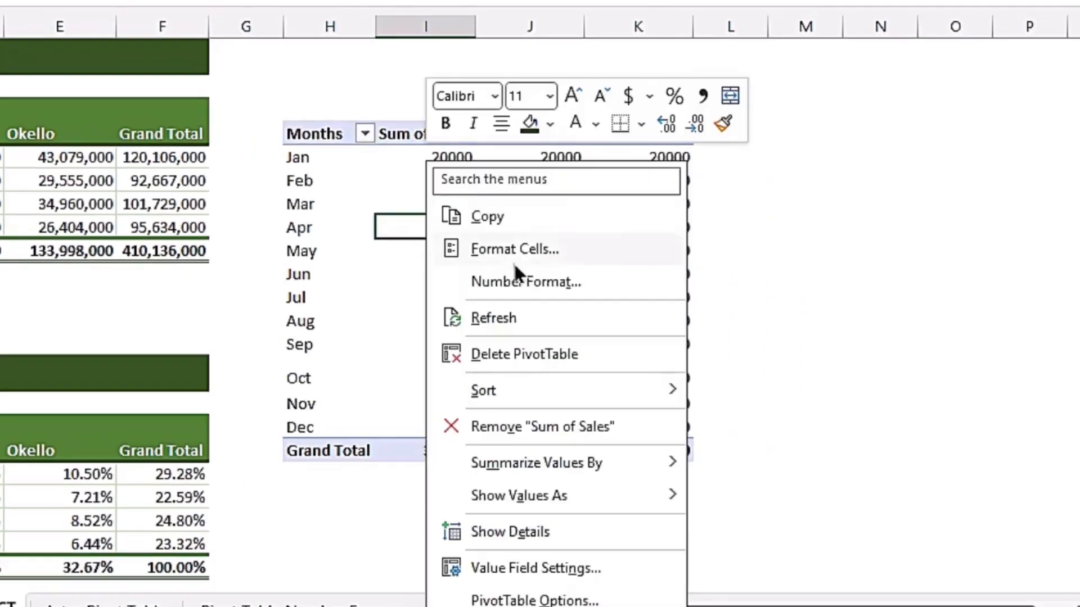
pyautogui.click(519, 279)
pyautogui.click(289, 101)
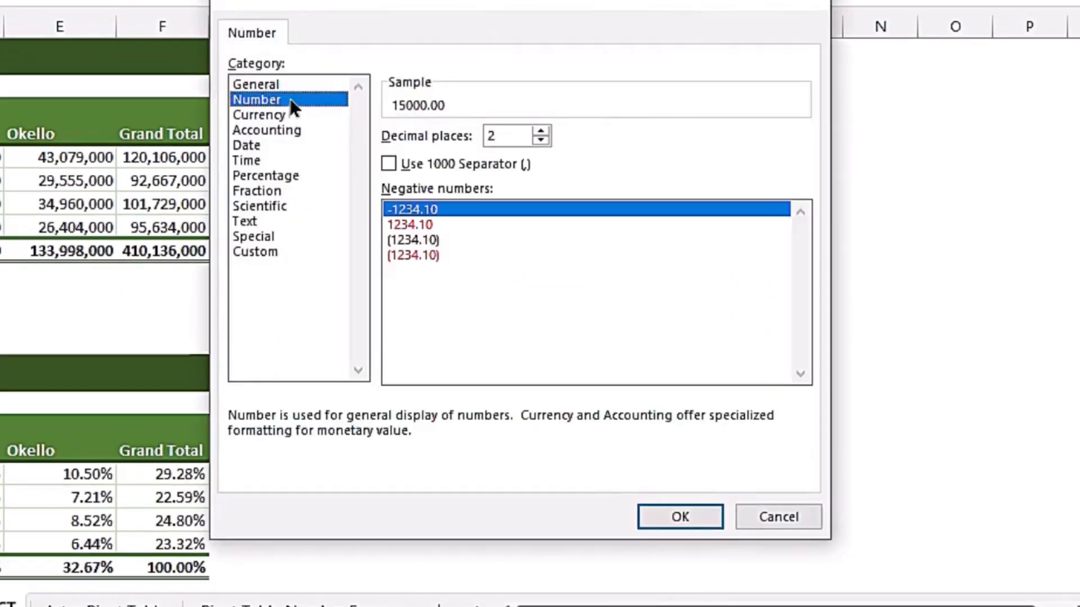
pyautogui.click(540, 139)
pyautogui.click(541, 140)
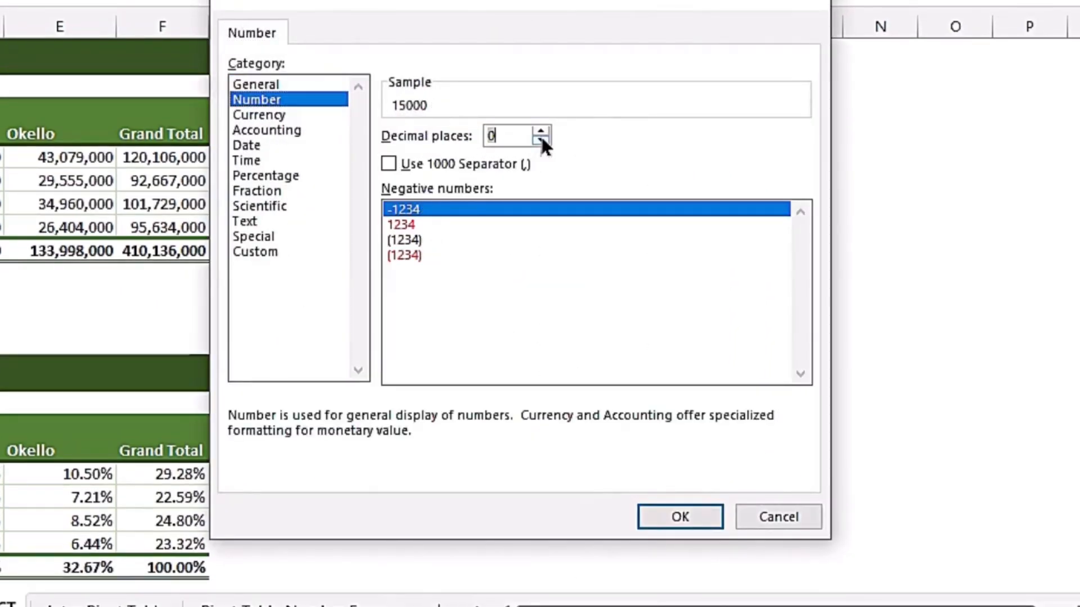
pyautogui.click(387, 165)
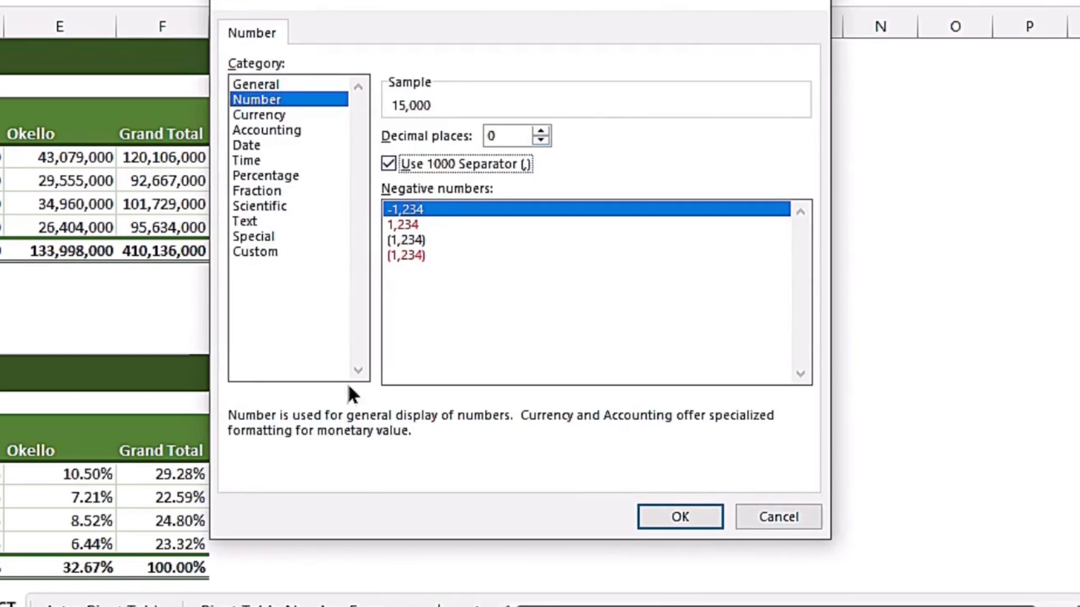
pyautogui.click(657, 509)
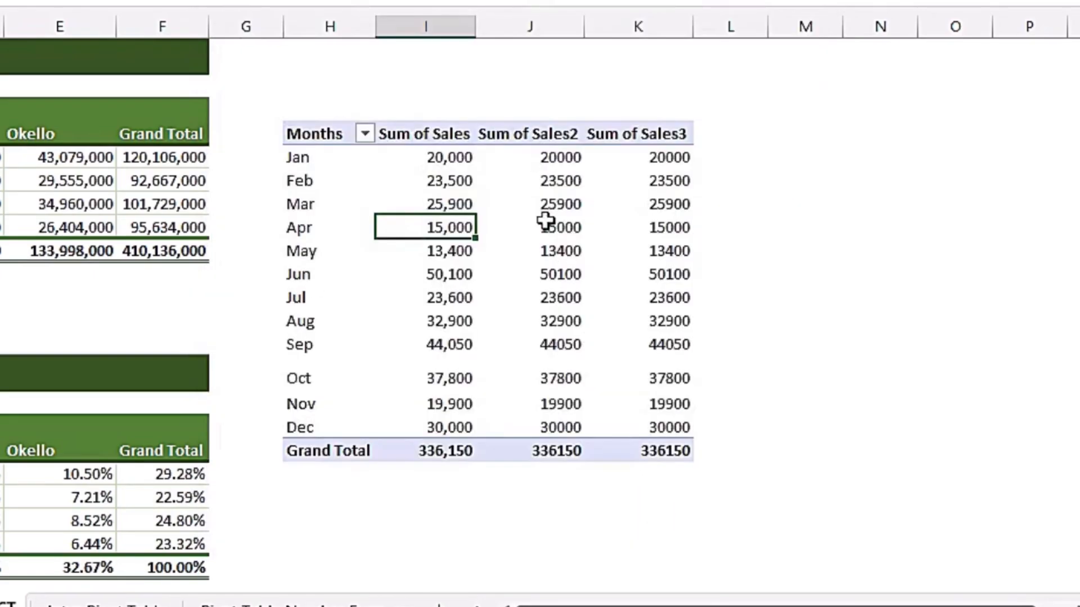
# Format the Sum of Sales2 values as Number with 0 decimal places and the 1000 separator.
pyautogui.rightClick(550, 187)
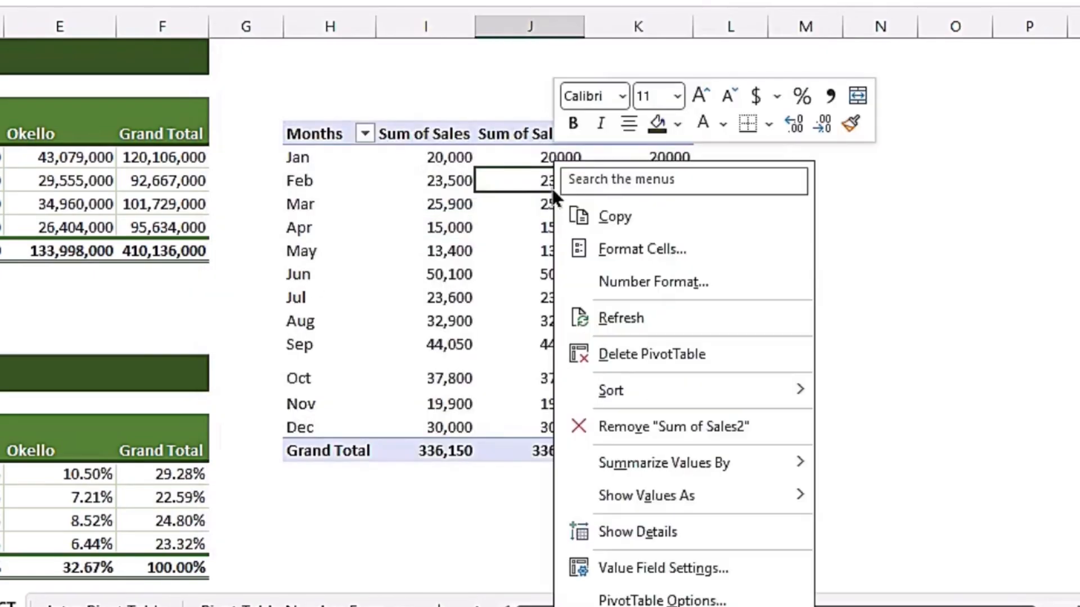
pyautogui.click(676, 280)
pyautogui.click(426, 106)
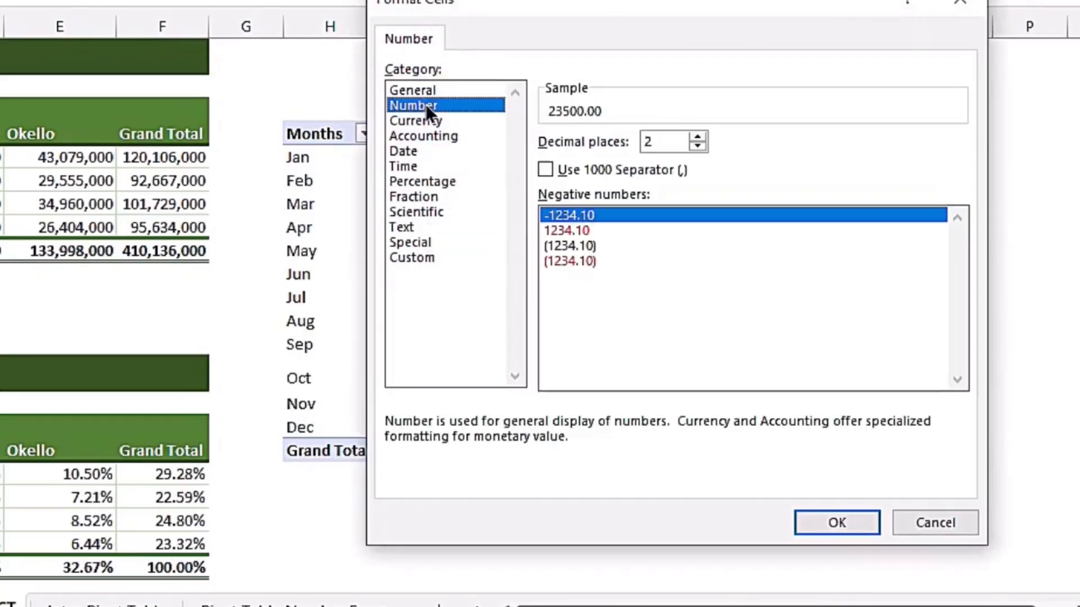
pyautogui.click(697, 145)
pyautogui.click(698, 146)
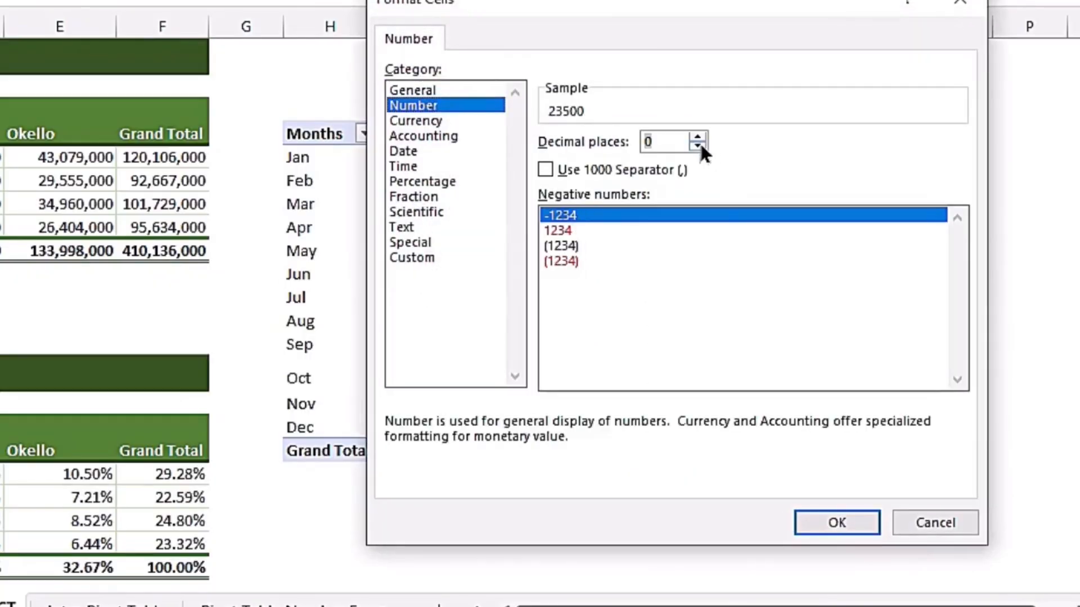
pyautogui.click(545, 168)
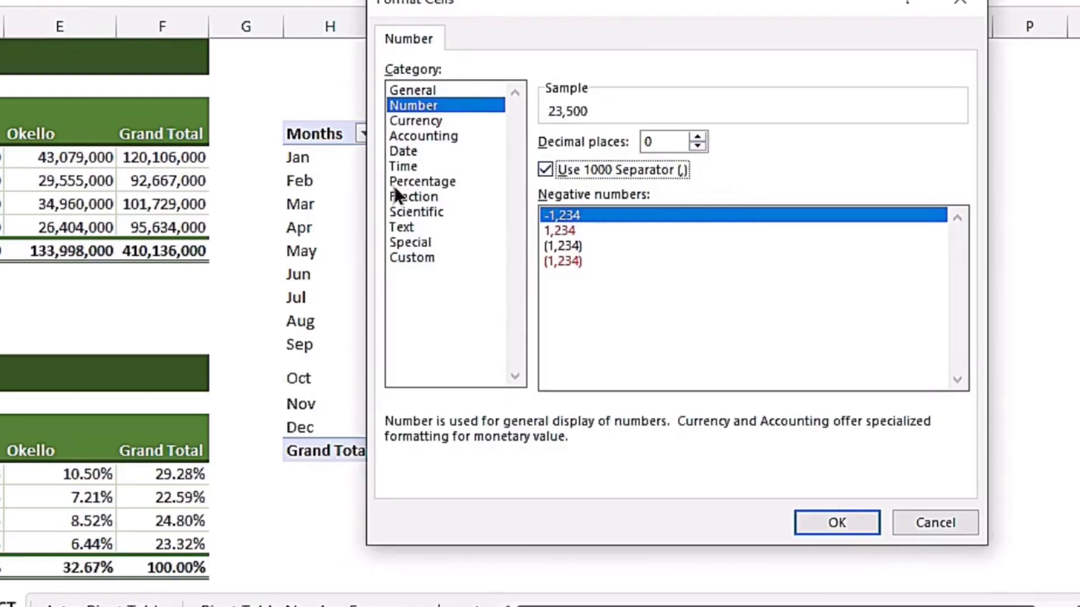
pyautogui.click(837, 524)
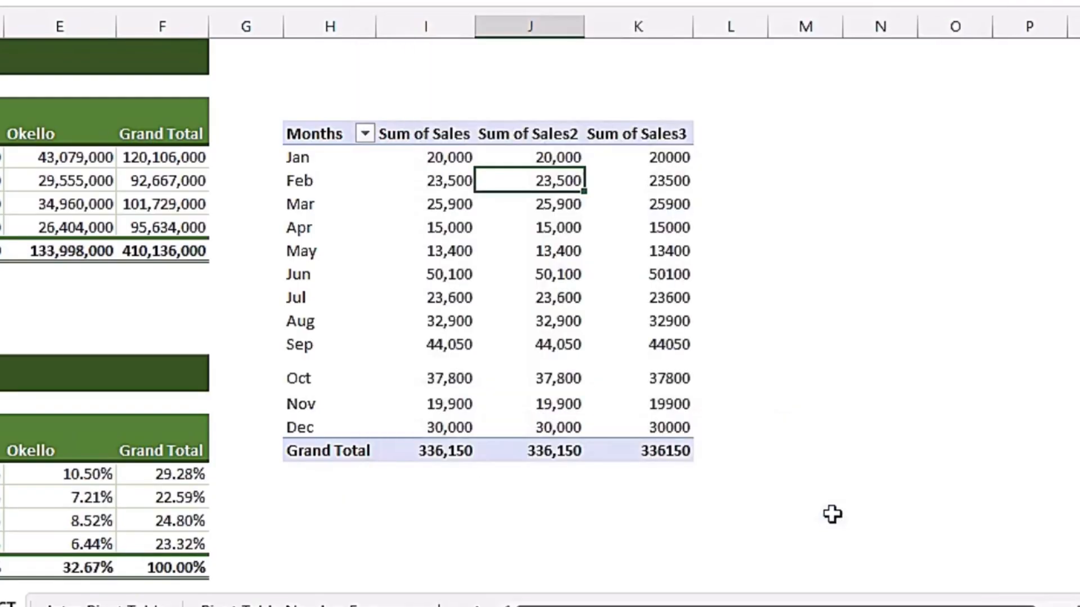
# Format the Sum of Sales3 values as Number with 0 decimal places and the 1000 separator.
pyautogui.click(646, 184)
pyautogui.rightClick(647, 183)
pyautogui.click(734, 285)
pyautogui.click(477, 111)
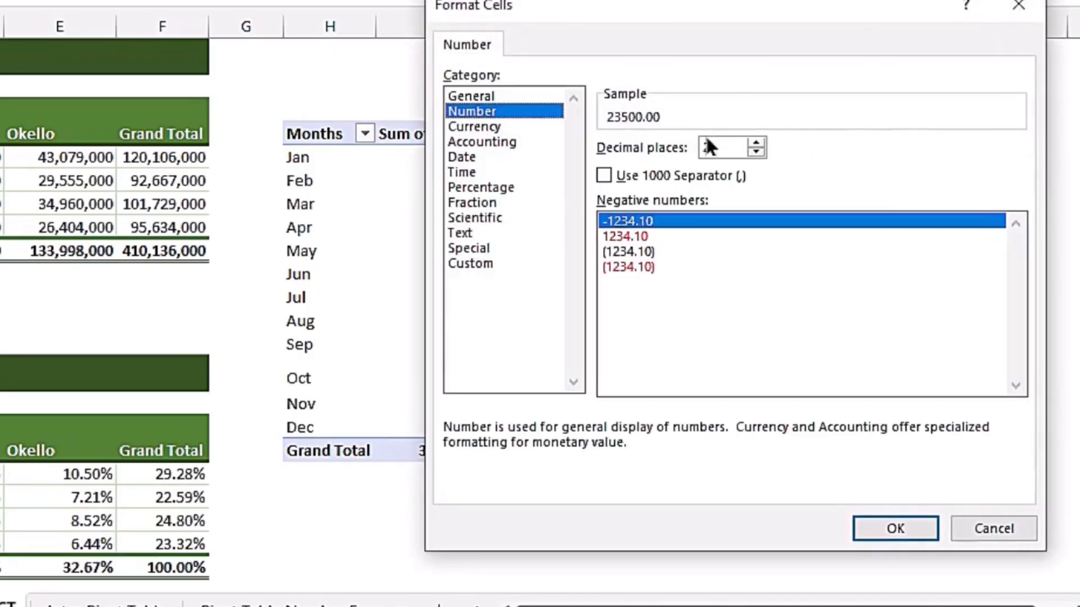
pyautogui.click(755, 151)
pyautogui.click(753, 151)
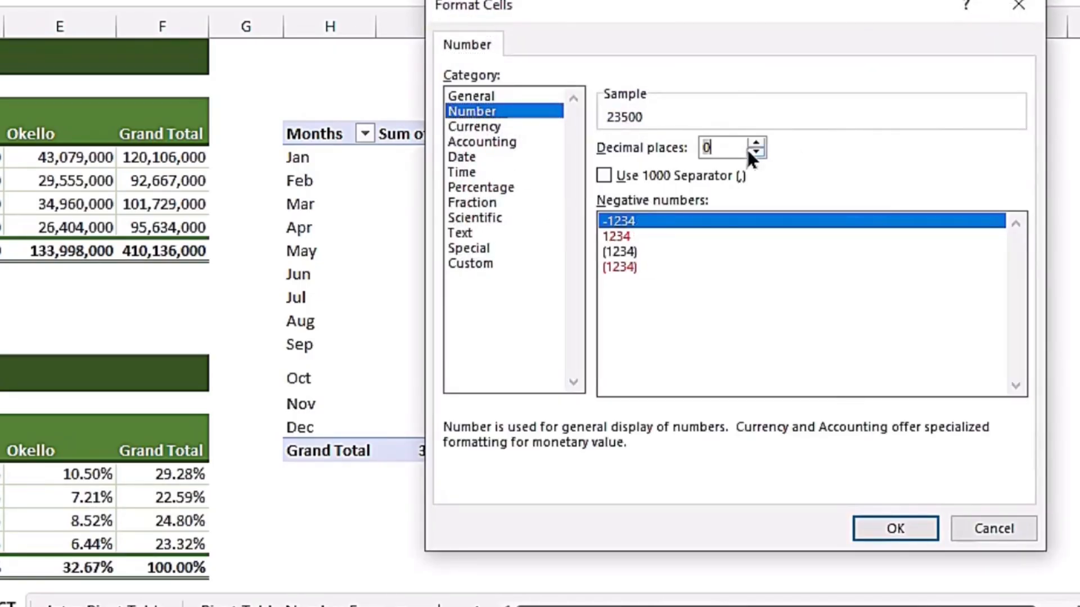
pyautogui.click(622, 175)
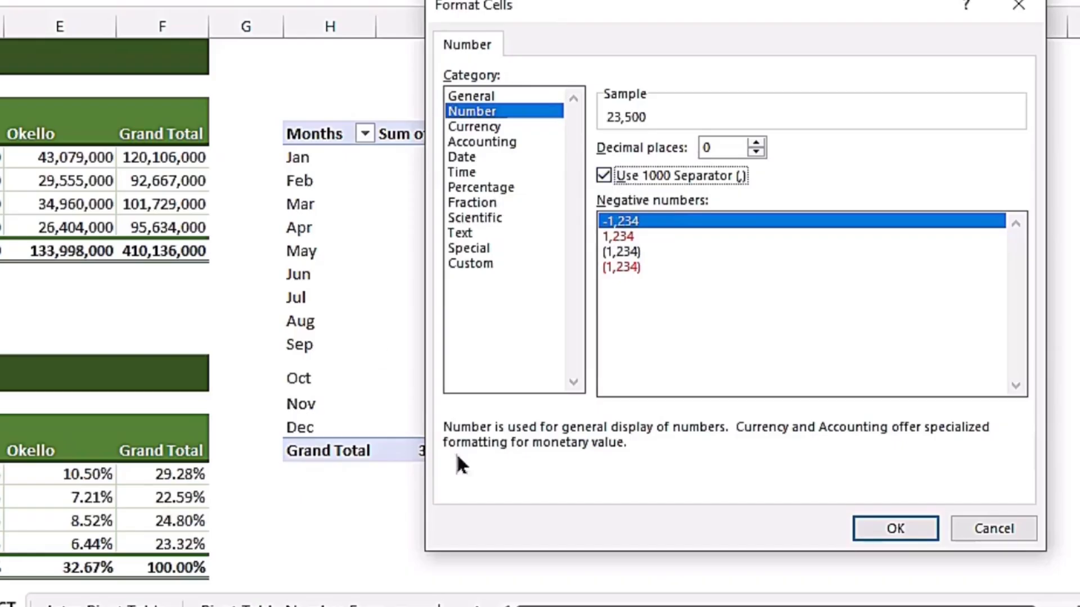
pyautogui.click(892, 529)
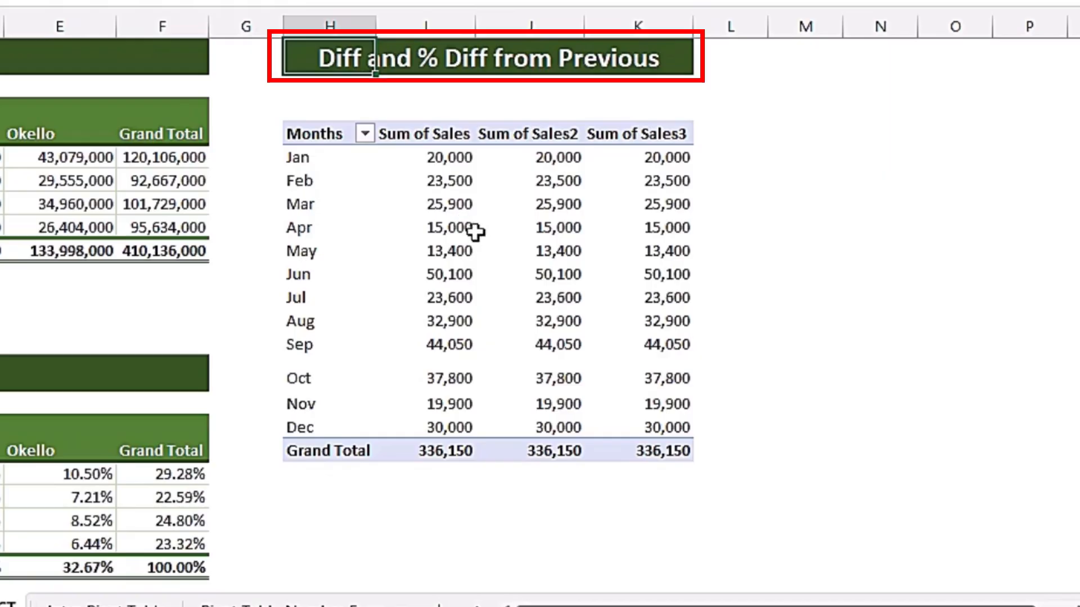
# Apply the first custom green PivotTable style to the monthly sales PivotTable.
pyautogui.click(458, 222)
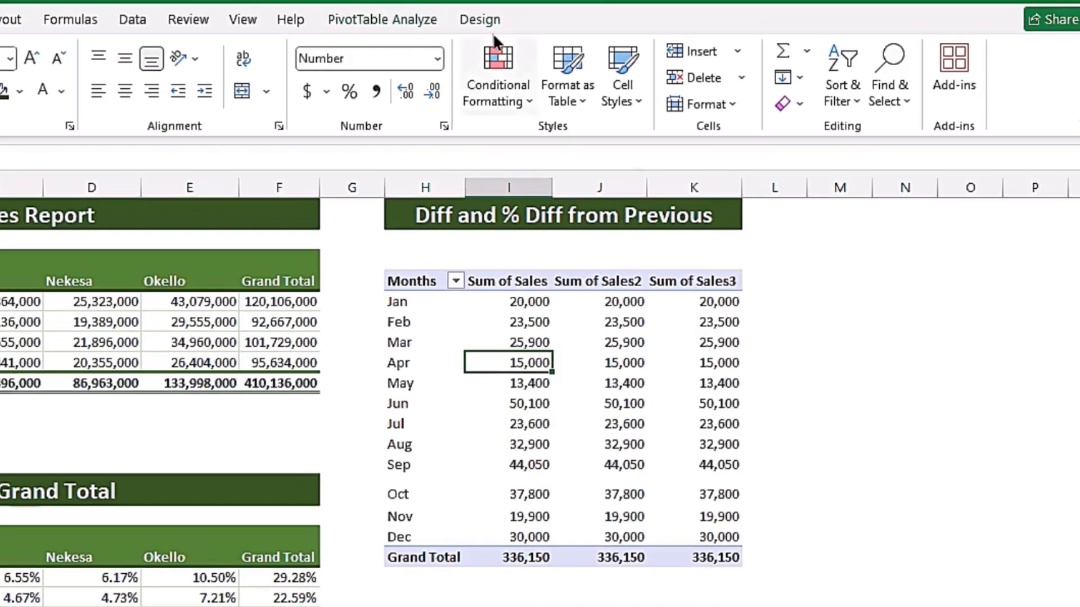
pyautogui.click(492, 24)
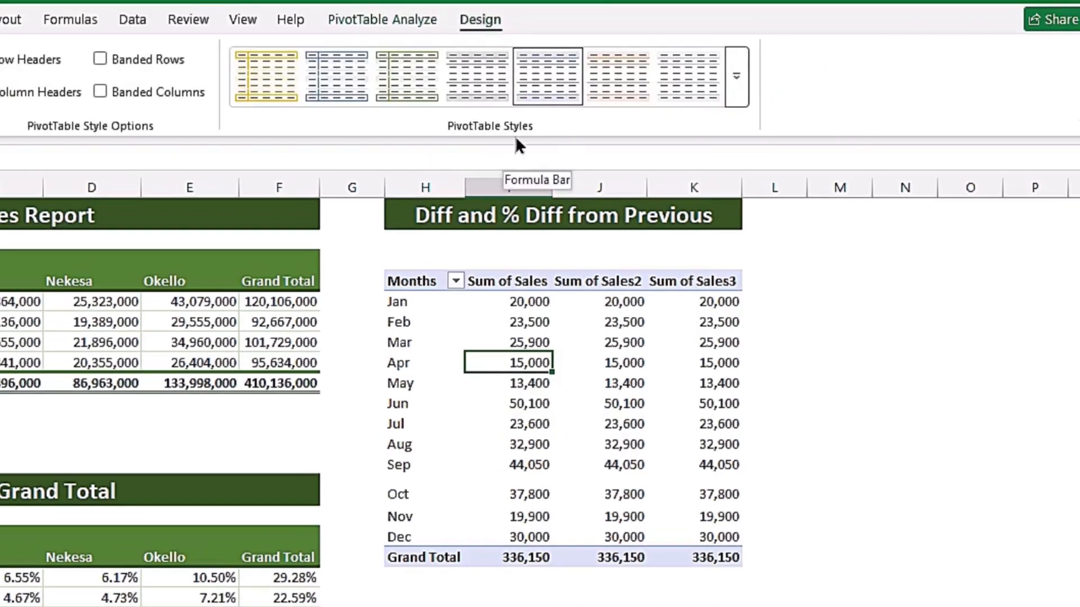
pyautogui.click(743, 86)
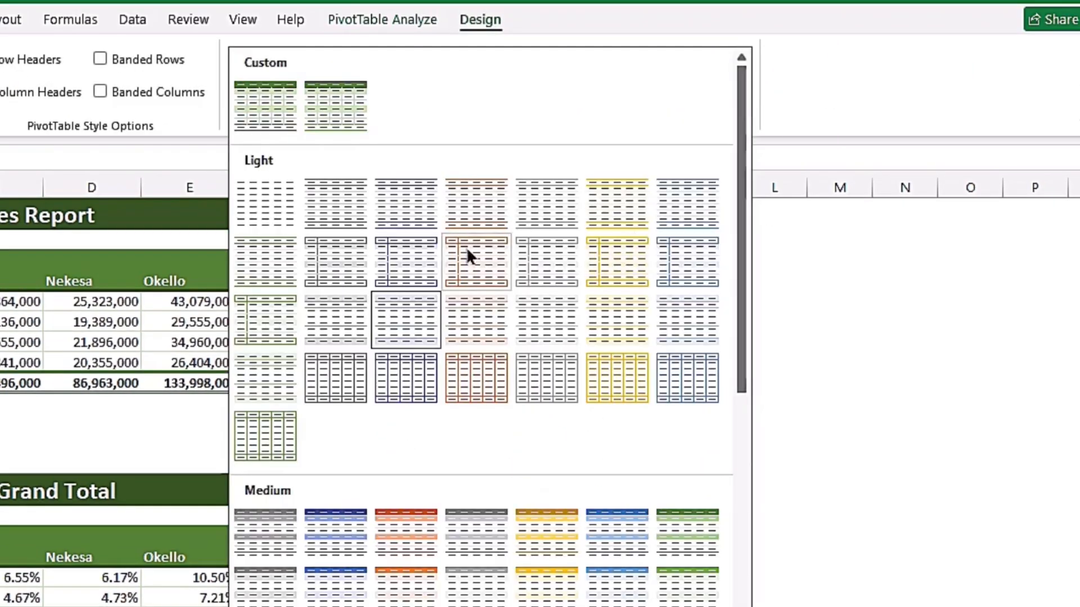
pyautogui.click(271, 103)
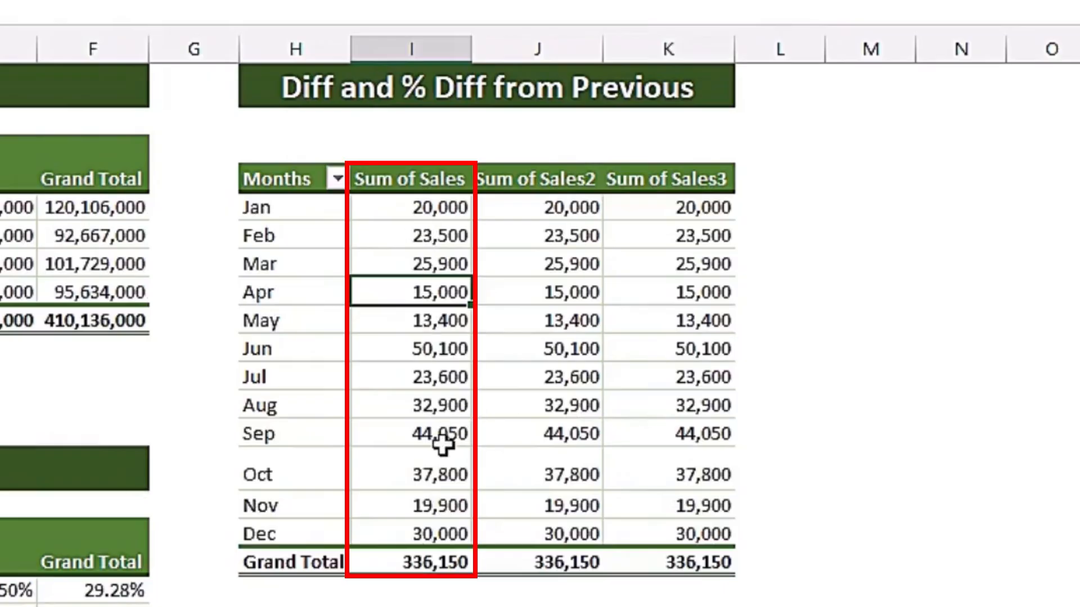
# Rename the monthly PivotTable's three value headers, in column order, as Sales, Diff and % Diff.
pyautogui.click(431, 177)
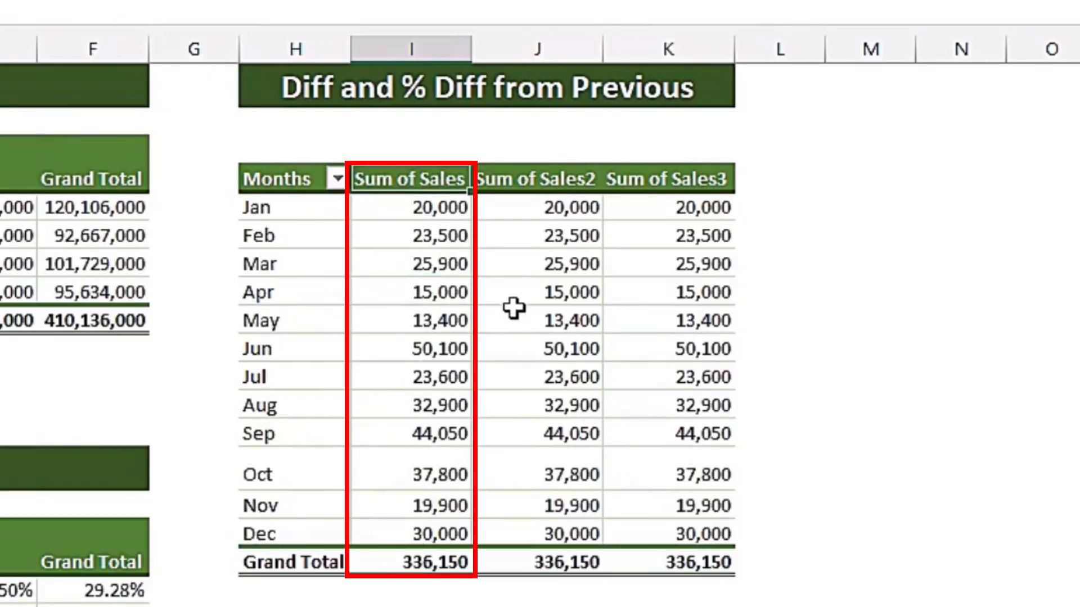
pyautogui.write('Sale')
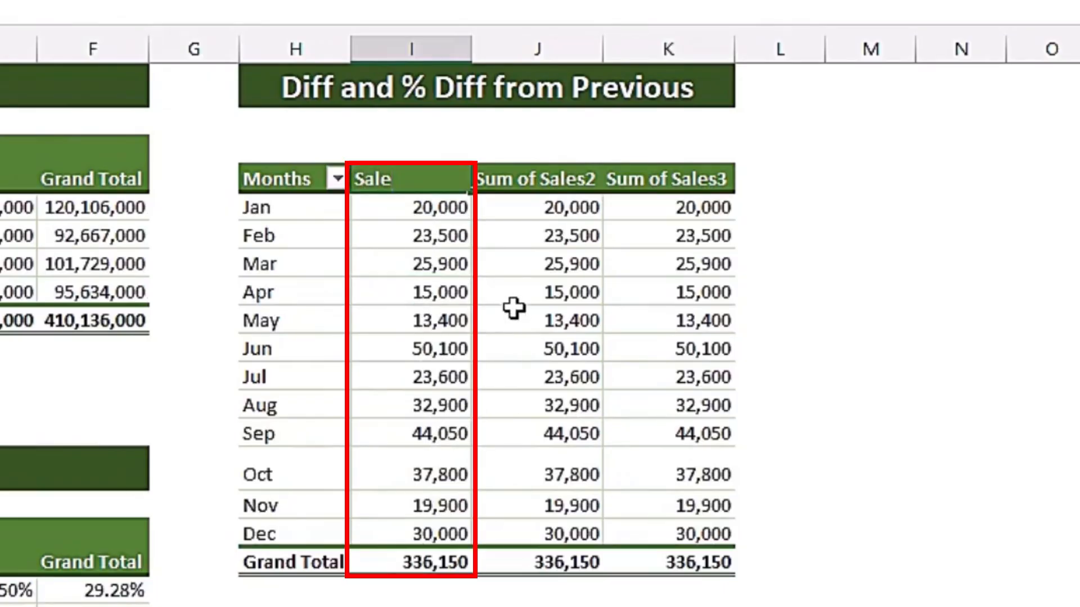
pyautogui.write('s')
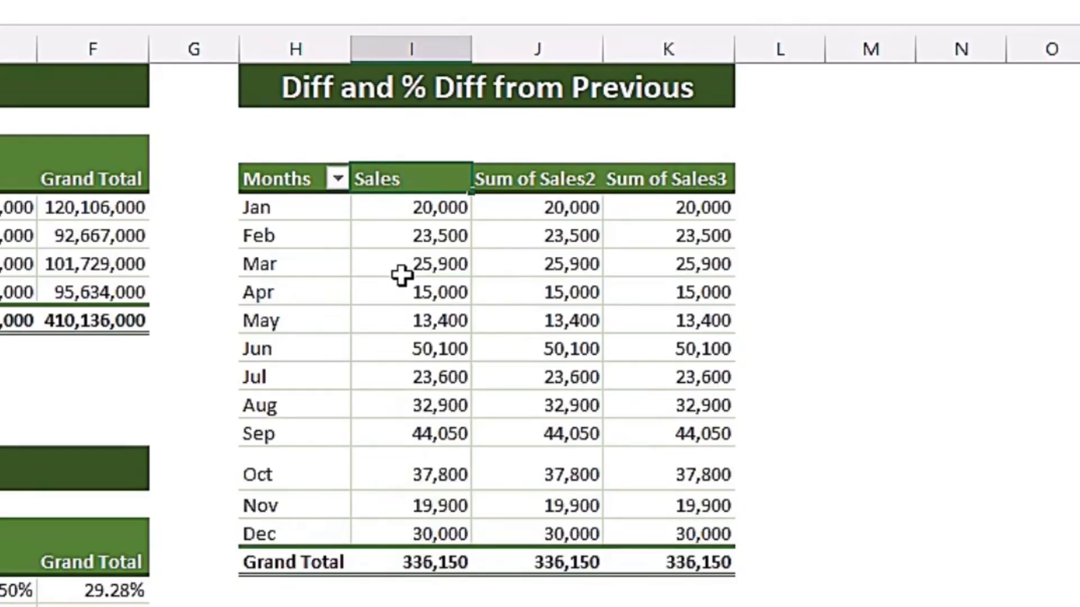
pyautogui.press('Return')
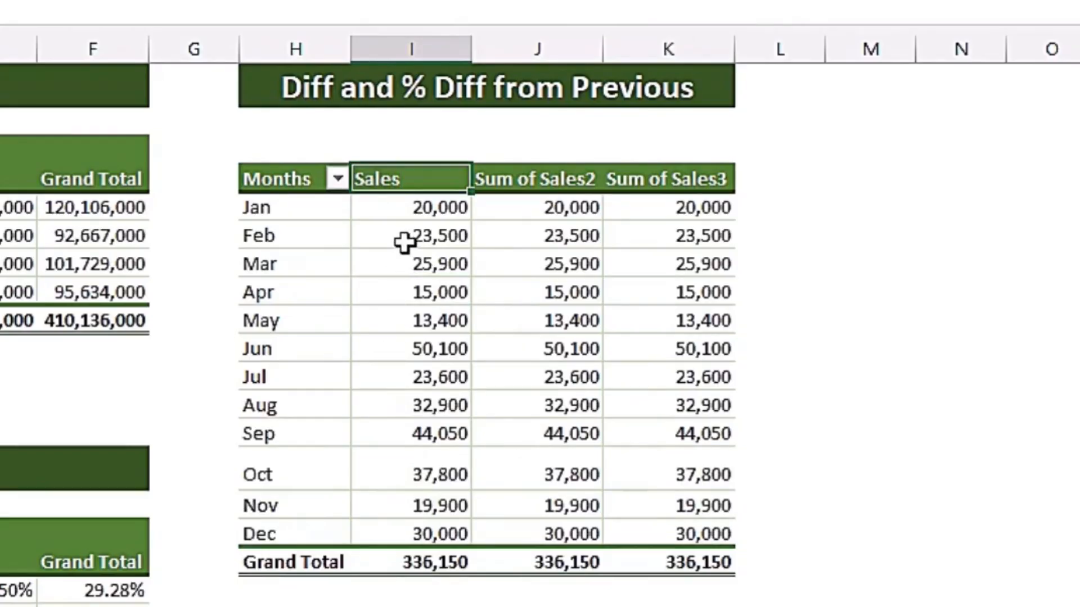
pyautogui.press('Tab')
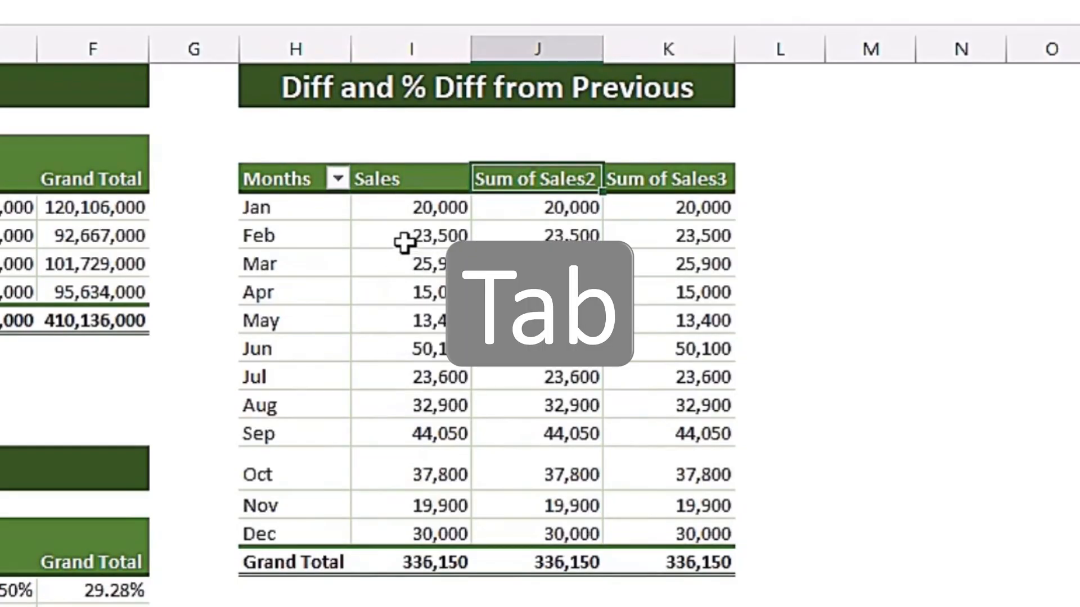
pyautogui.write('Diff')
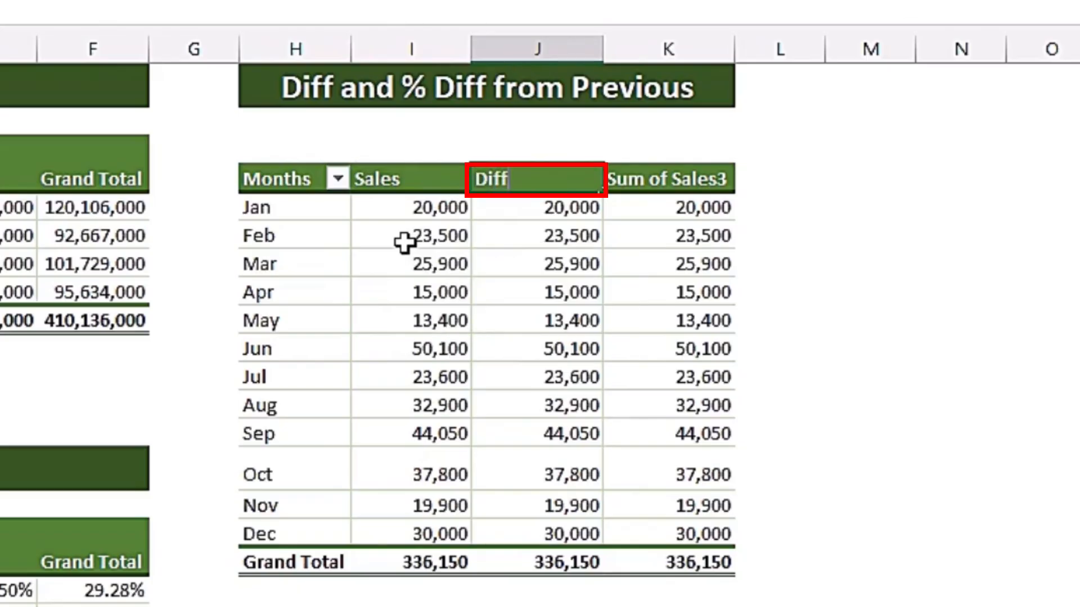
pyautogui.press('Tab')
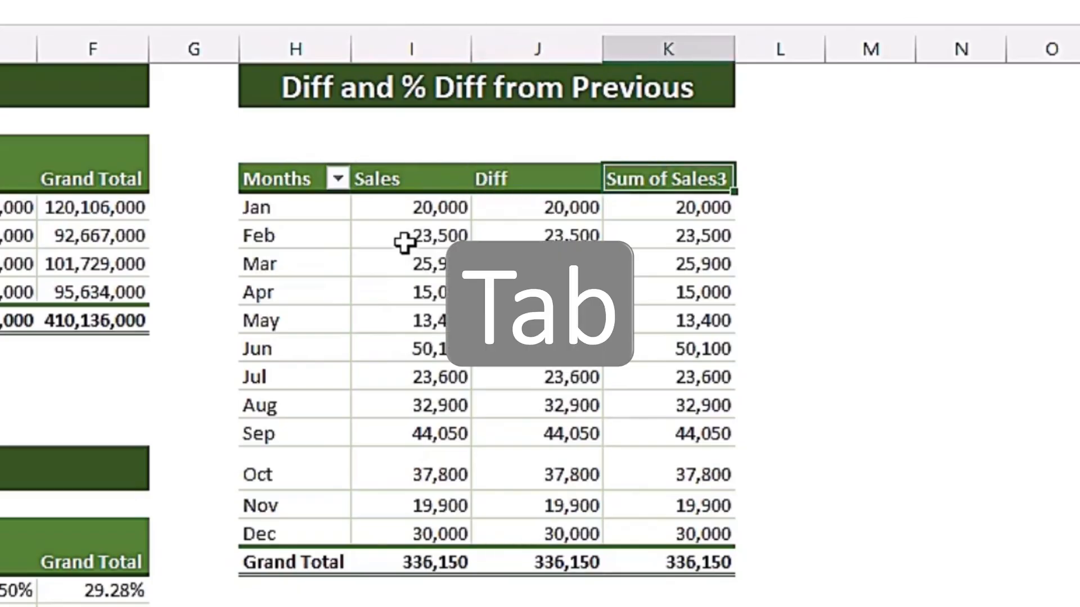
pyautogui.write('% Diff')
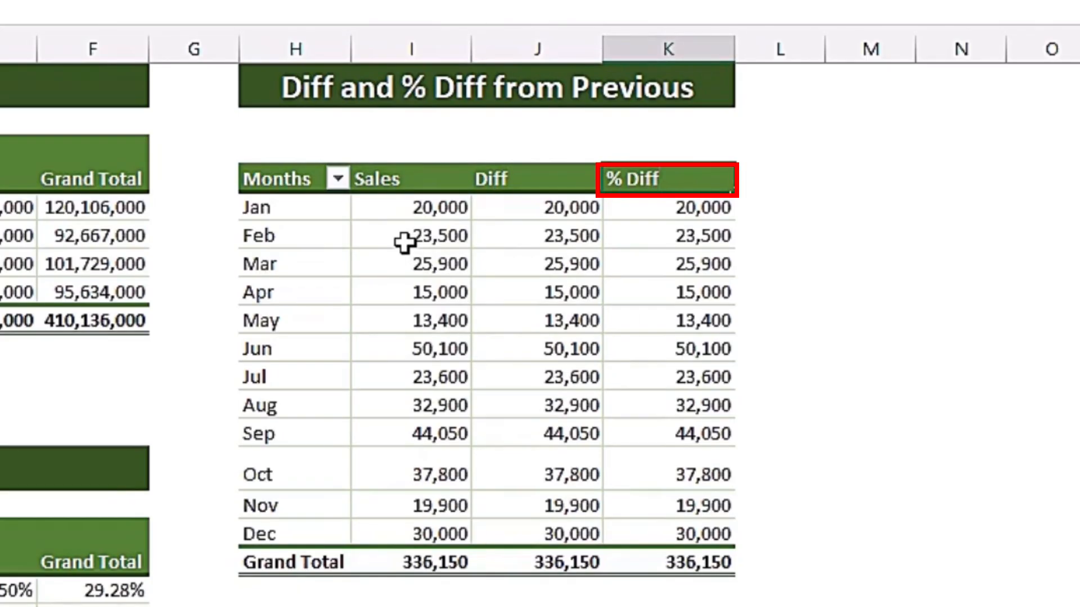
pyautogui.press('Return')
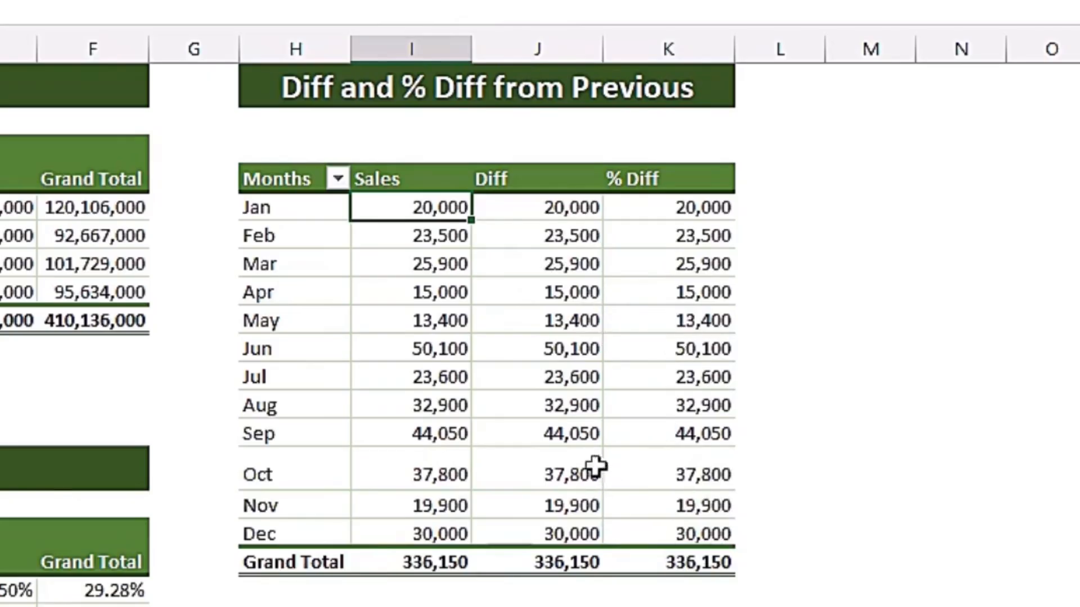
# Show the Diff values as Difference From, with Months as the base field and (previous) as the base item.
pyautogui.moveTo(580, 436)
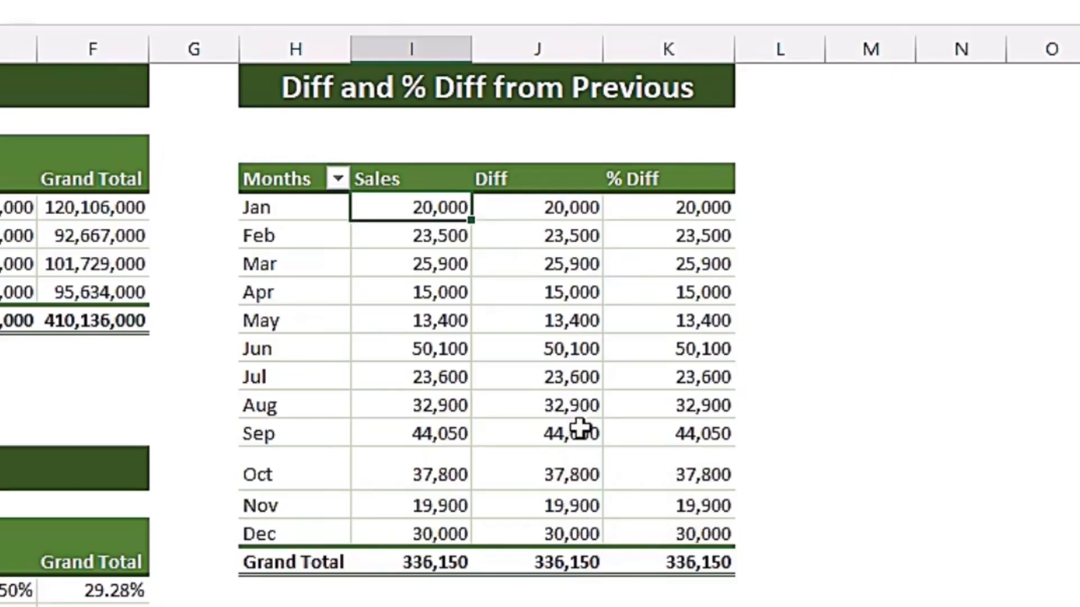
pyautogui.click(556, 235)
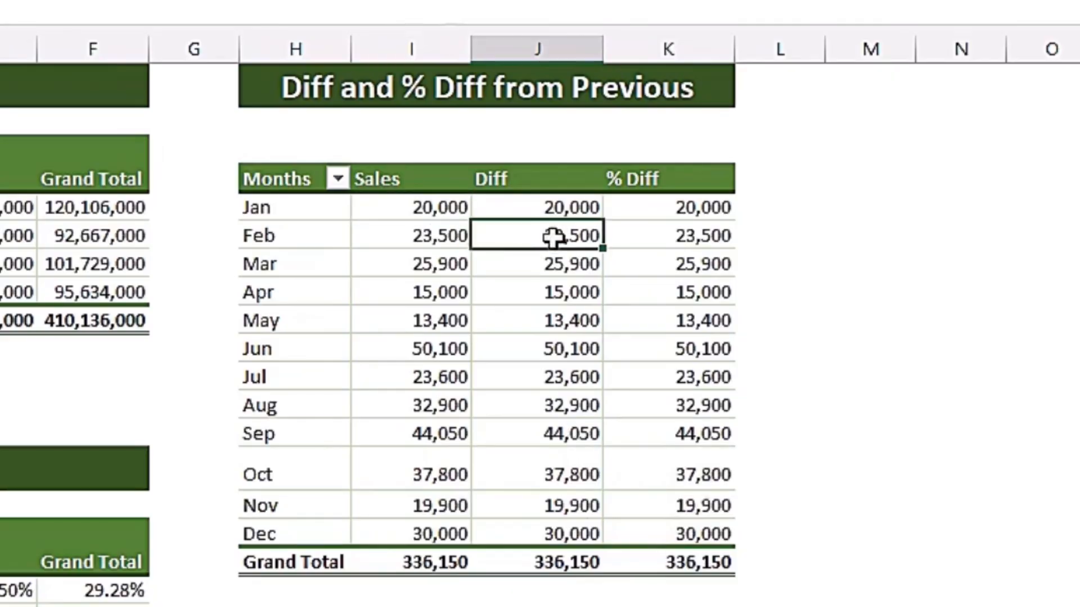
pyautogui.rightClick(521, 235)
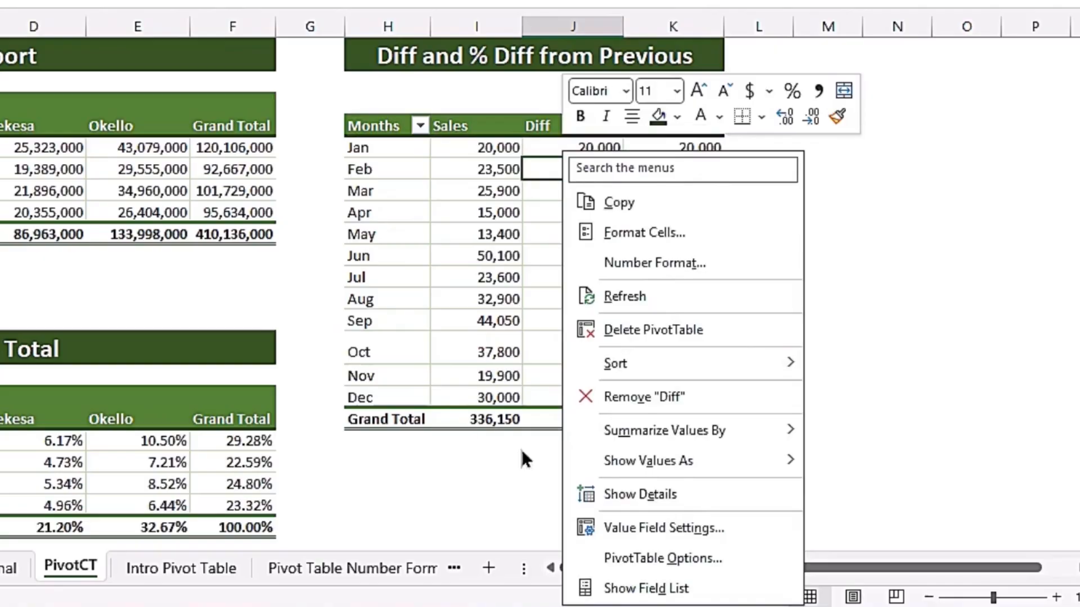
pyautogui.moveTo(656, 459)
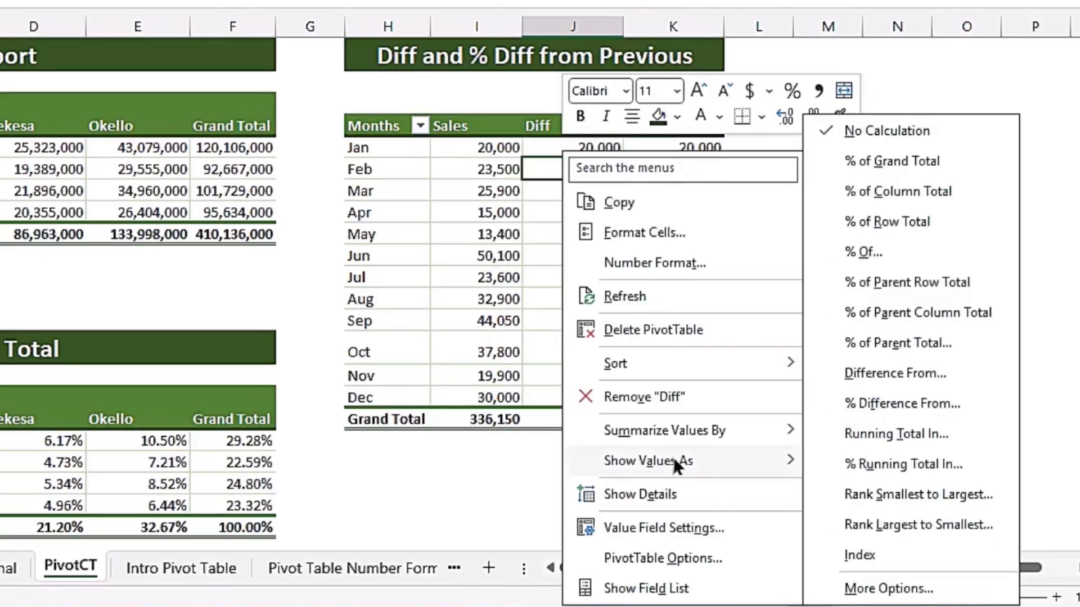
pyautogui.click(885, 374)
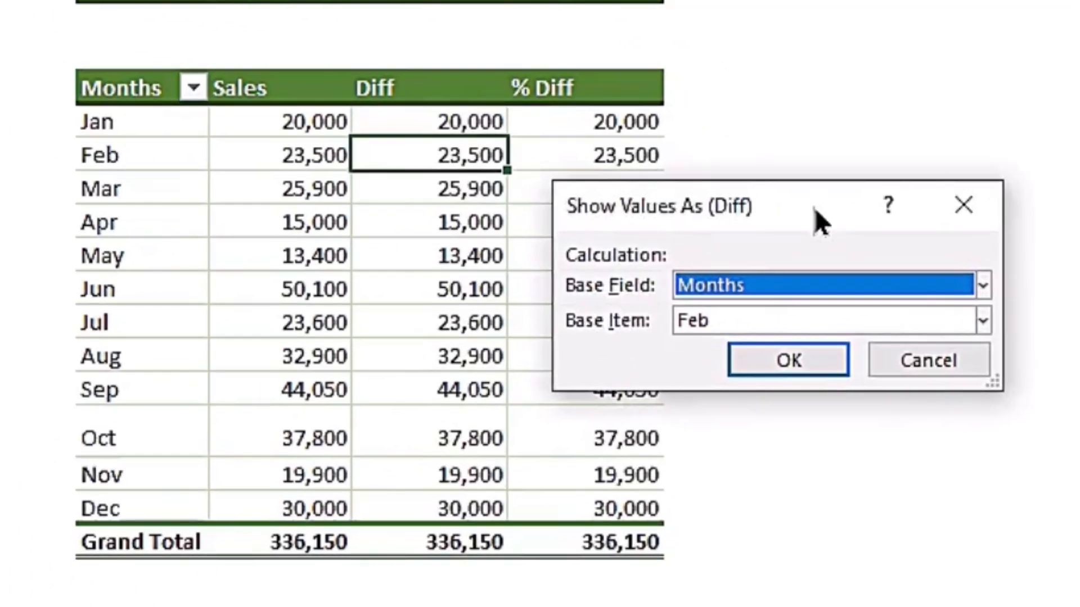
pyautogui.moveTo(821, 202); pyautogui.dragTo(799, 176)
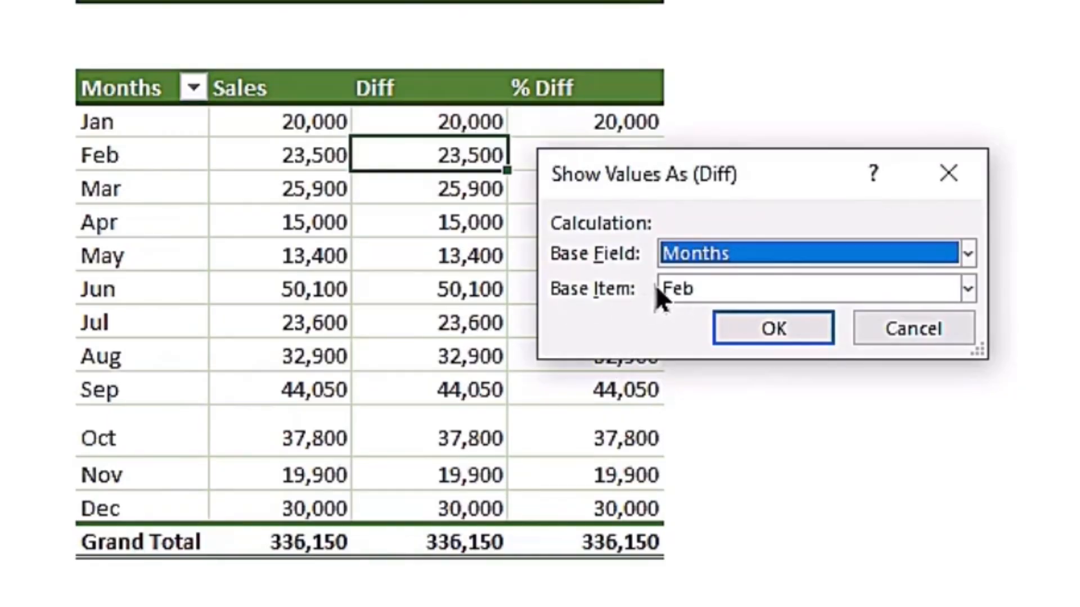
pyautogui.click(967, 289)
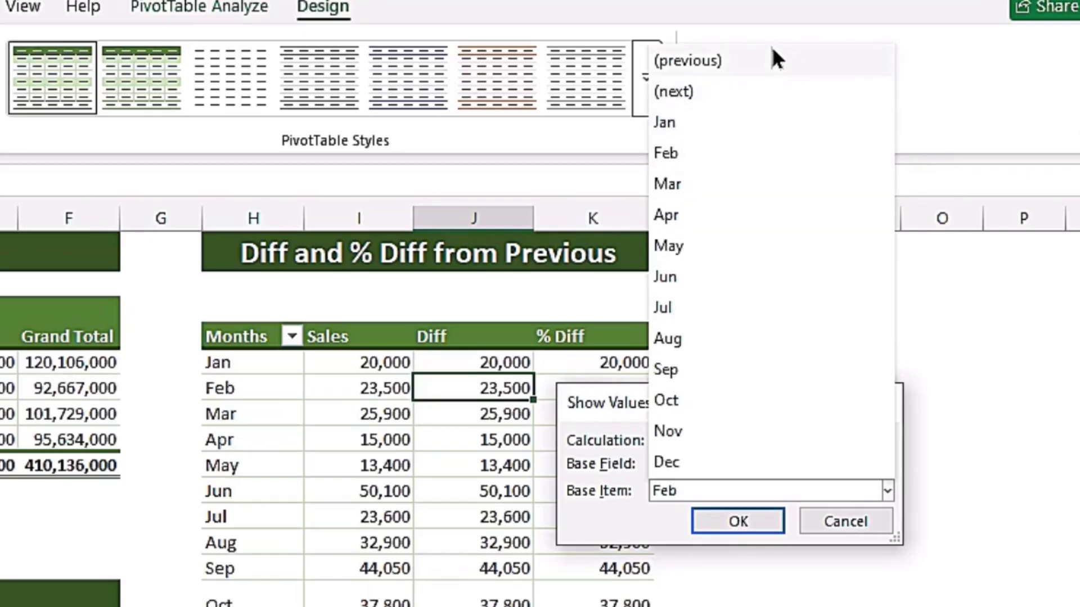
pyautogui.click(760, 62)
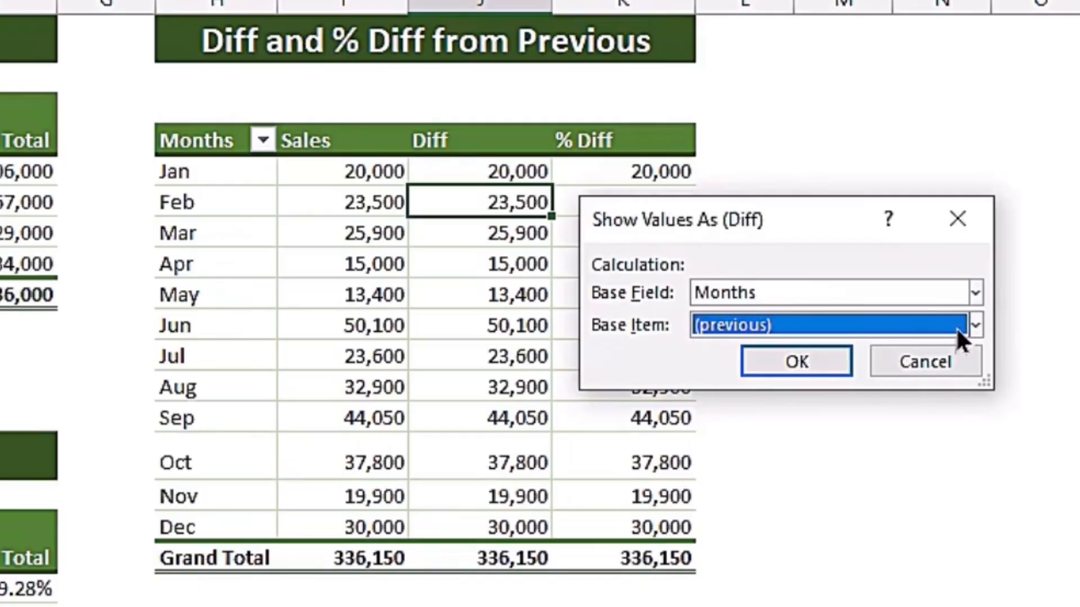
pyautogui.click(783, 366)
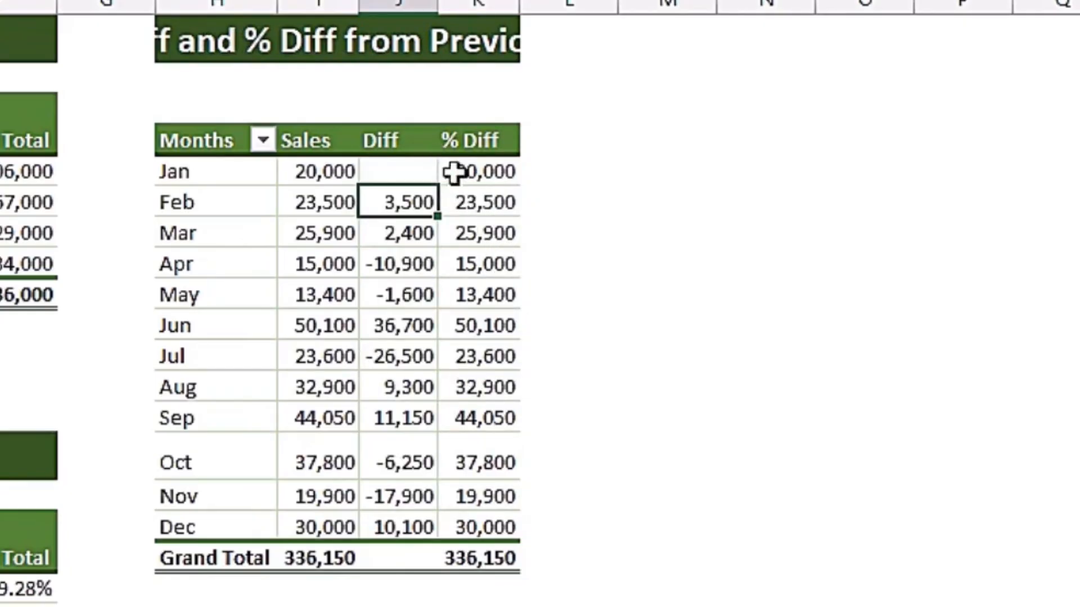
# Show the % Diff values as % Difference From, with Months as the base field and (previous) as the base item.
pyautogui.moveTo(444, 331)
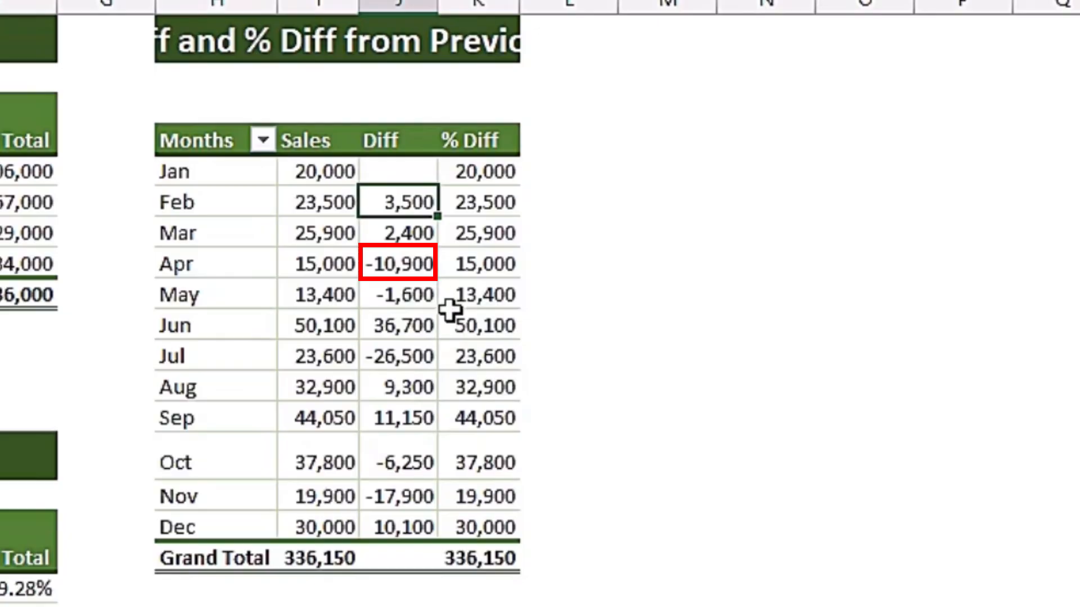
pyautogui.moveTo(484, 325)
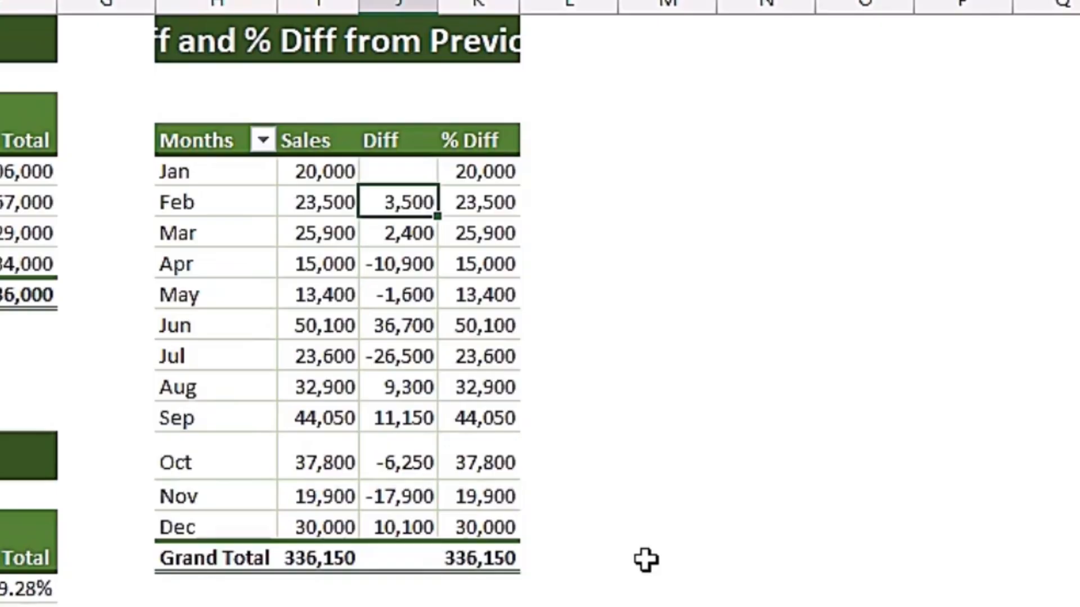
pyautogui.rightClick(472, 232)
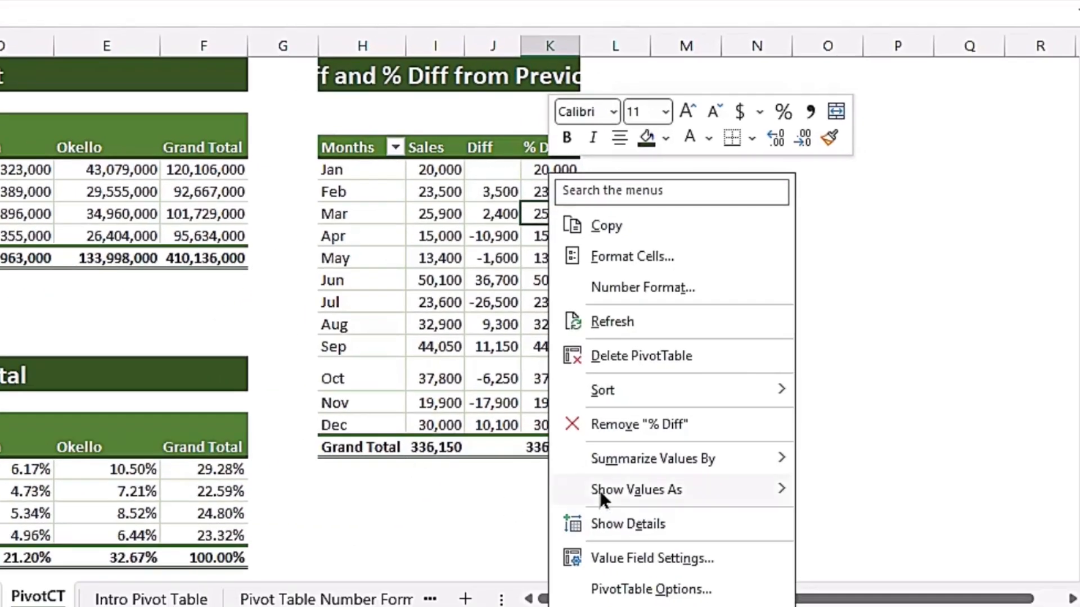
pyautogui.moveTo(630, 490)
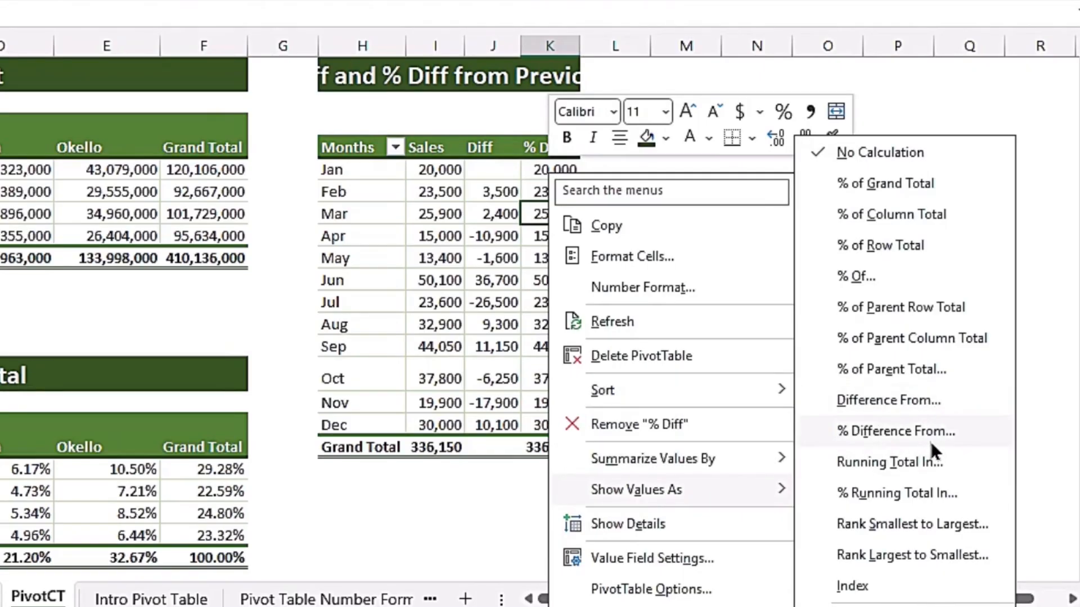
pyautogui.click(914, 431)
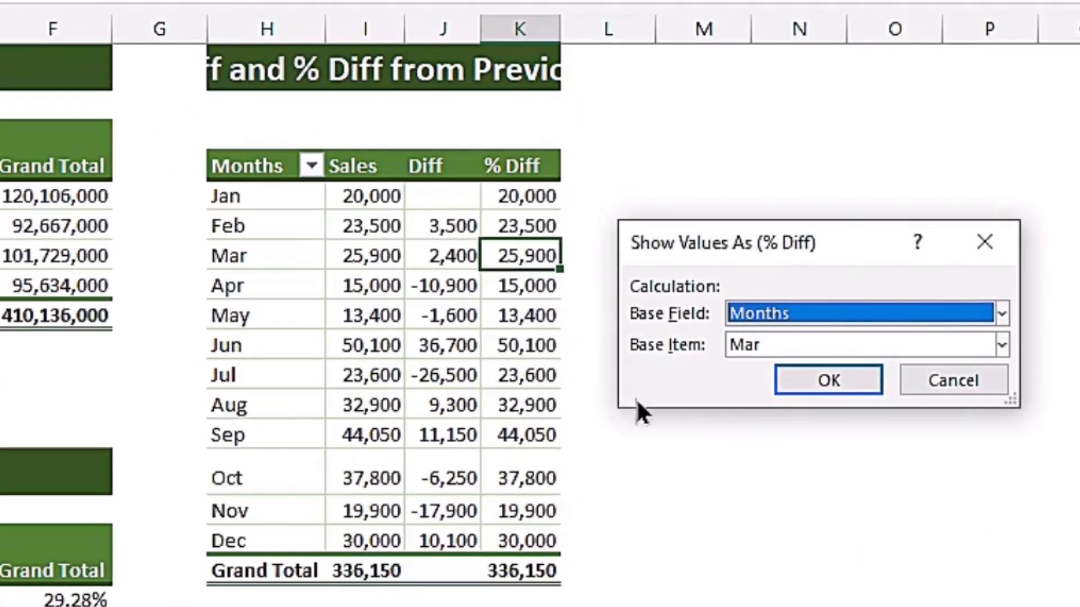
pyautogui.click(787, 340)
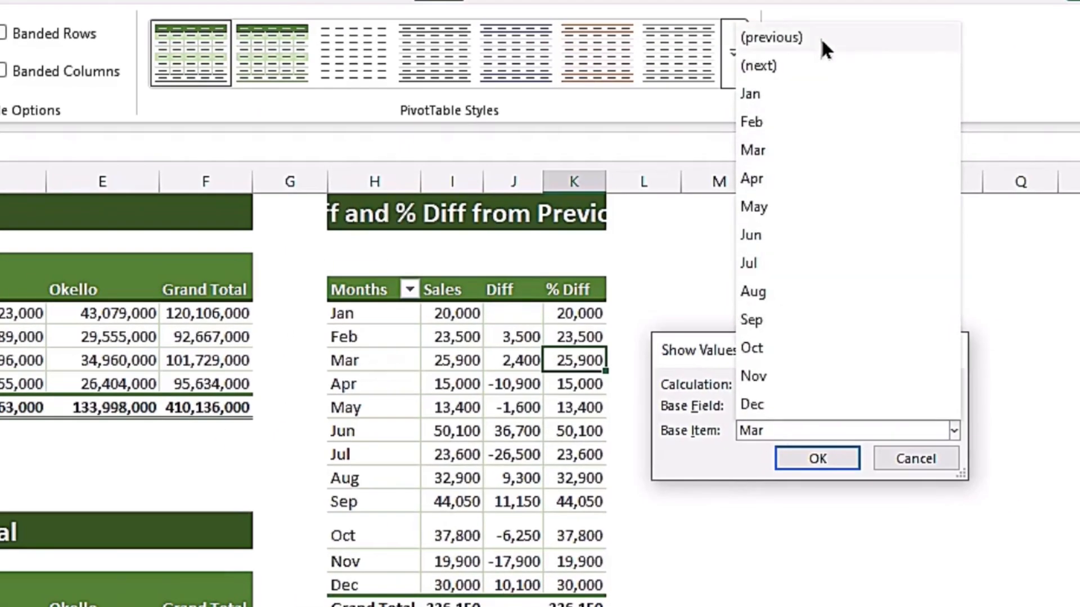
pyautogui.click(823, 39)
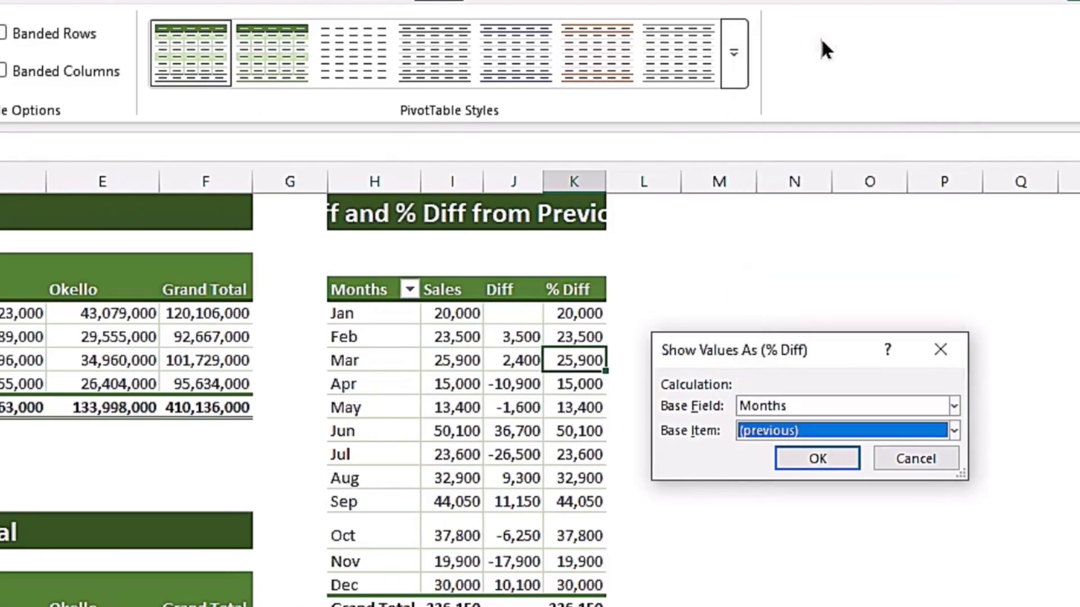
pyautogui.click(816, 458)
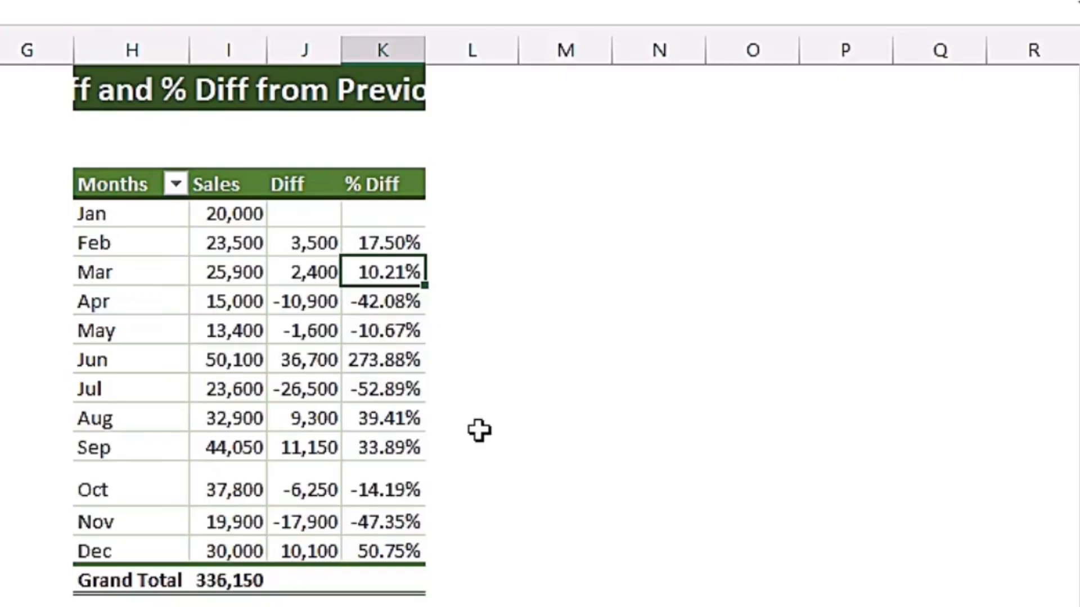
# Widen columns I to K and copy the titled monthly PivotTable to column M, starting in the same title row.
pyautogui.moveTo(244, 44); pyautogui.dragTo(419, 55)
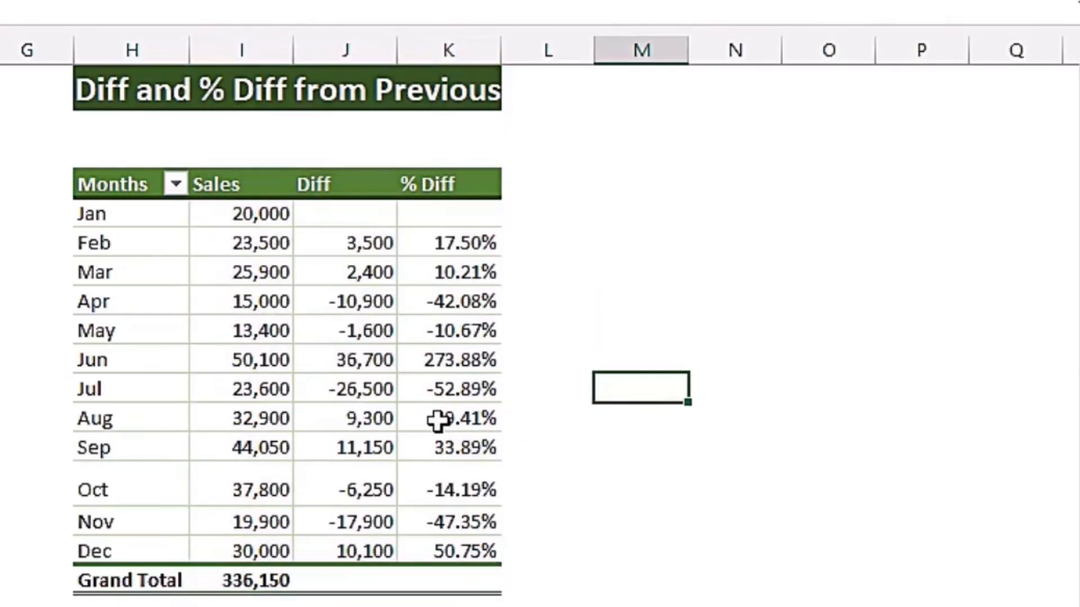
pyautogui.moveTo(169, 99); pyautogui.dragTo(437, 576)
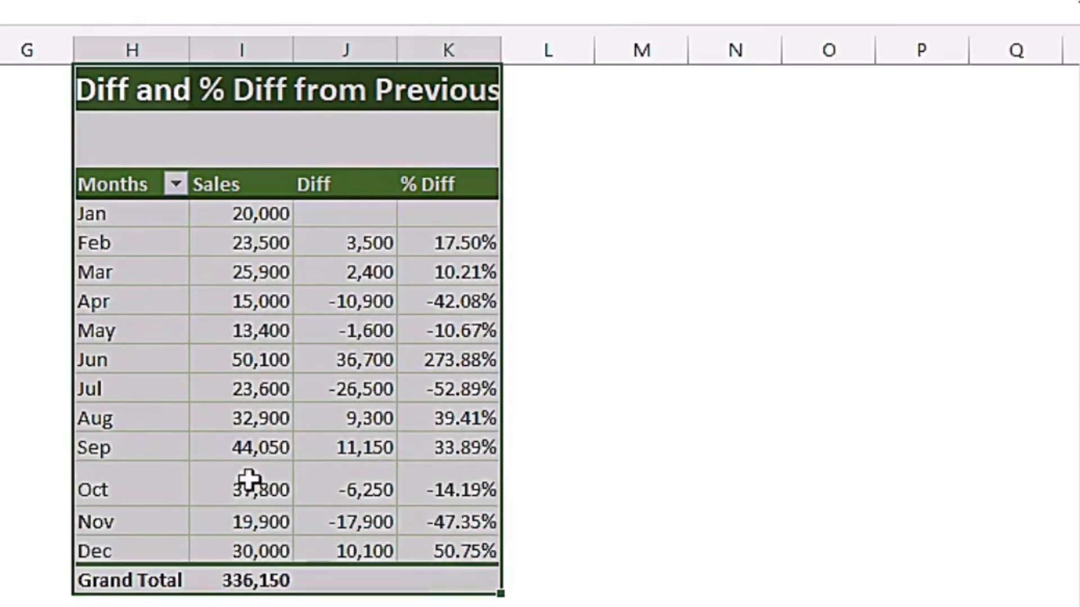
pyautogui.hotkey('ctrl', 'c')
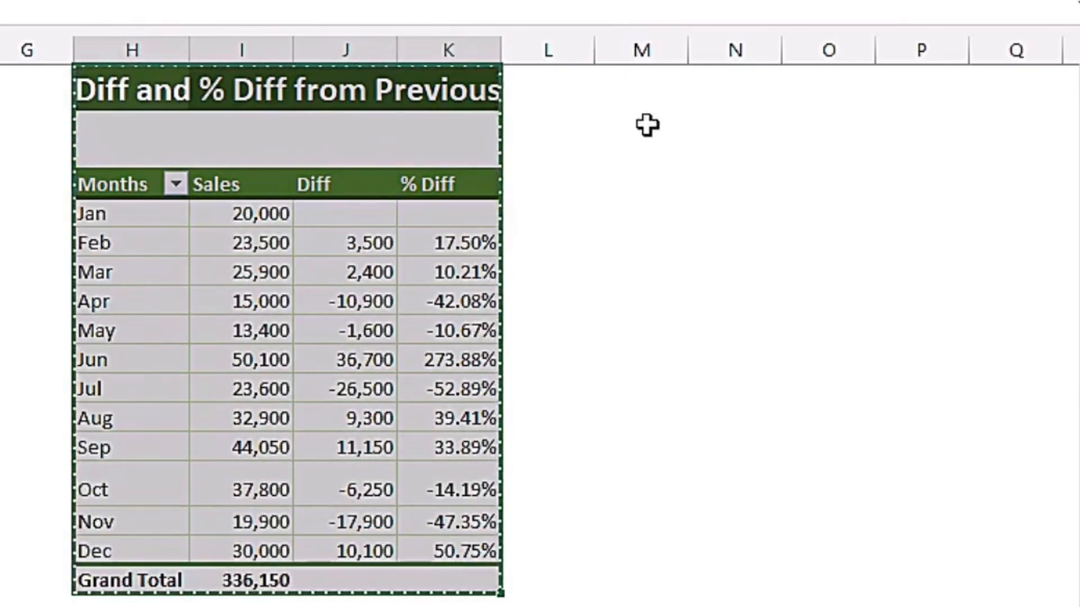
pyautogui.click(621, 82)
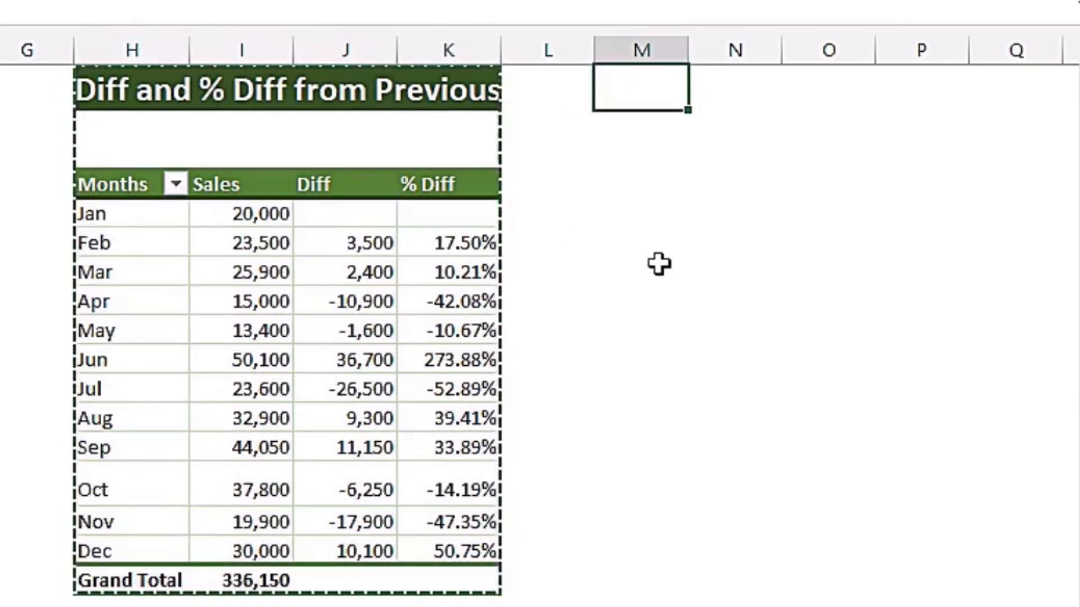
pyautogui.hotkey('ctrl', 'v')
# Remove the % Diff value field from the copied PivotTable in column M and close its field list.
pyautogui.click(772, 354)
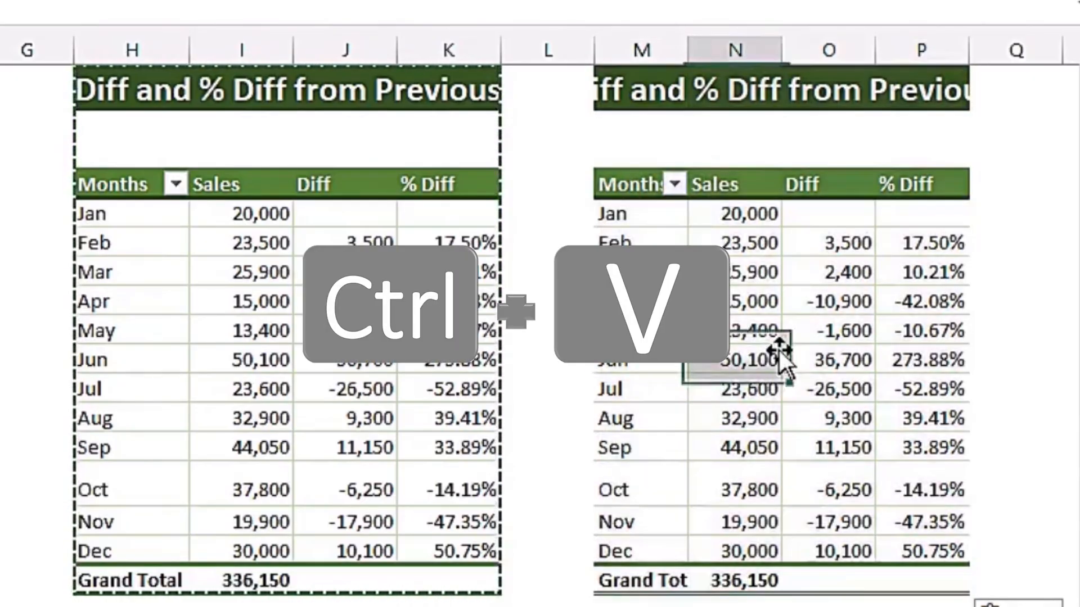
pyautogui.rightClick(814, 374)
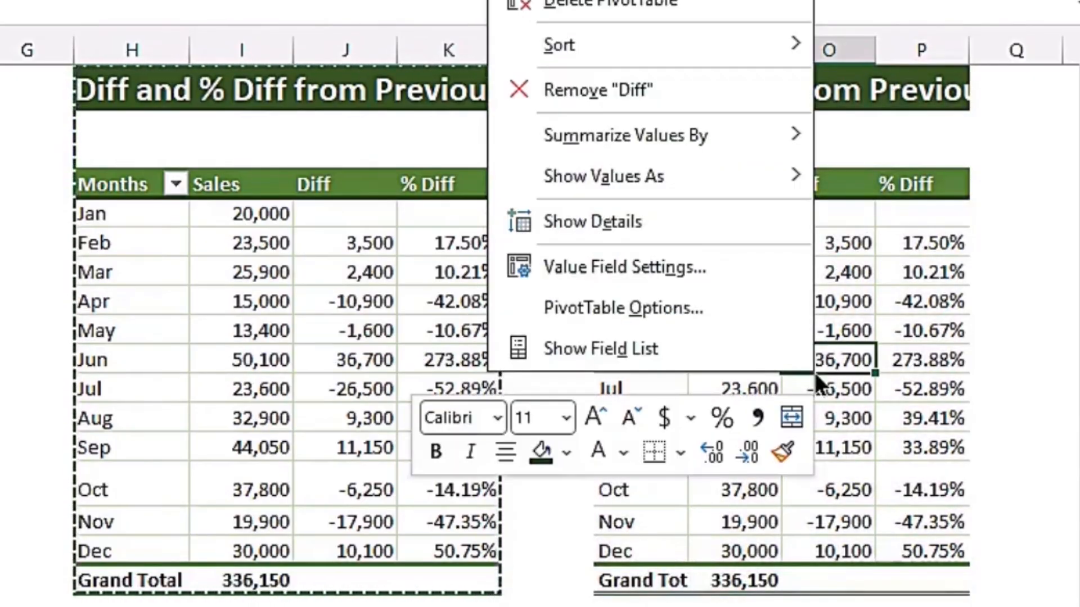
pyautogui.click(697, 351)
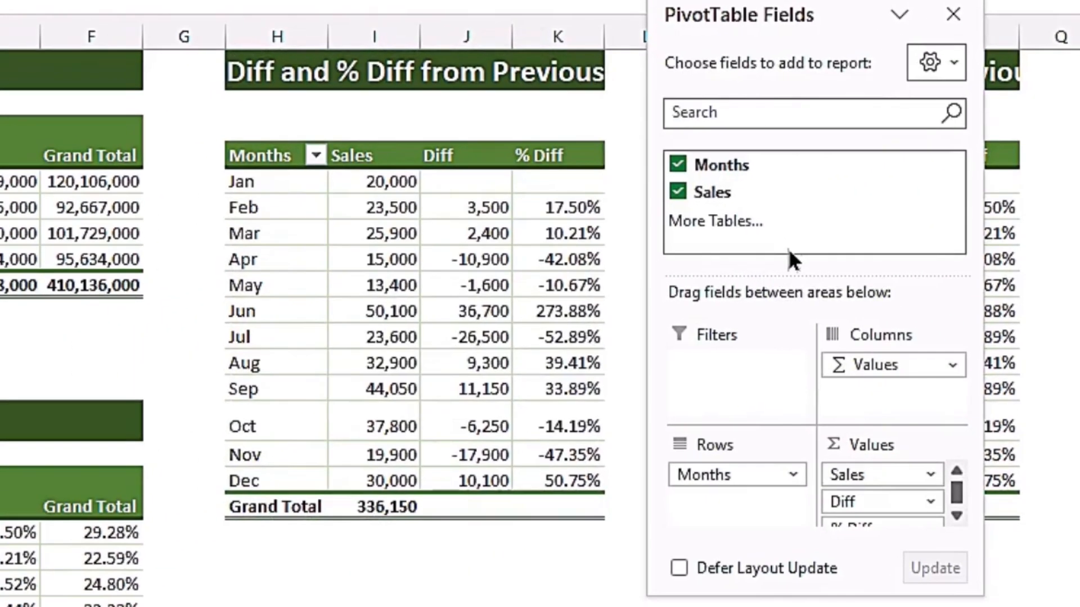
pyautogui.scroll(-1, 882, 494)
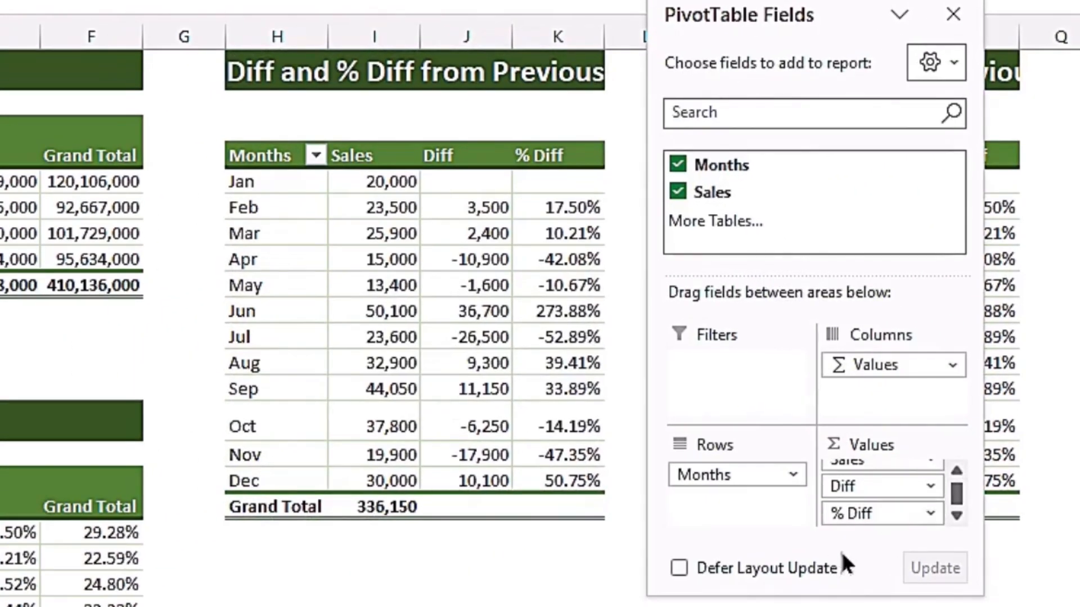
pyautogui.moveTo(896, 511); pyautogui.dragTo(437, 516)
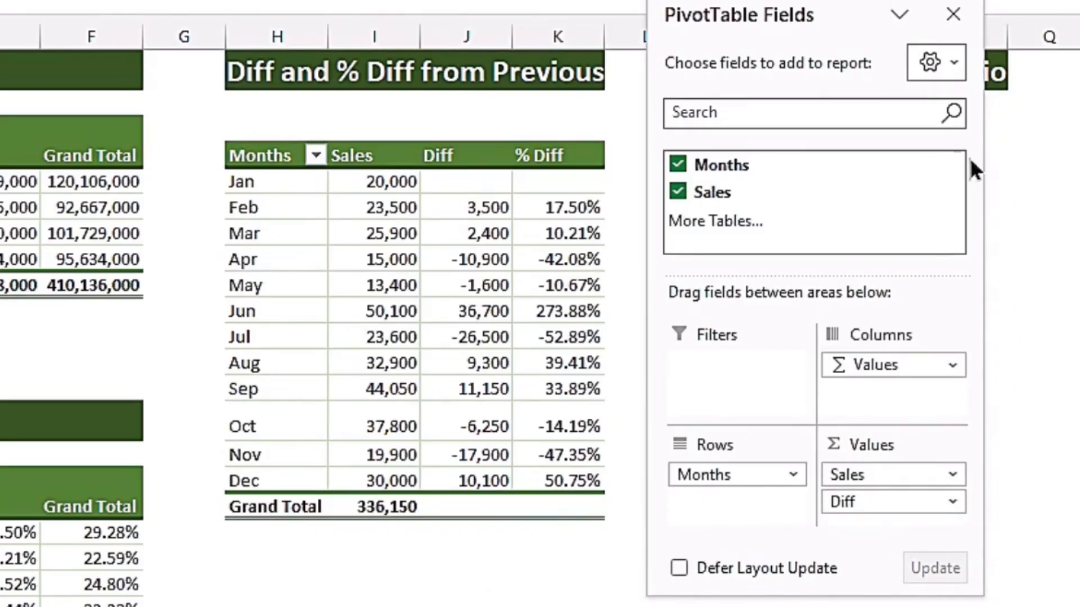
pyautogui.click(954, 15)
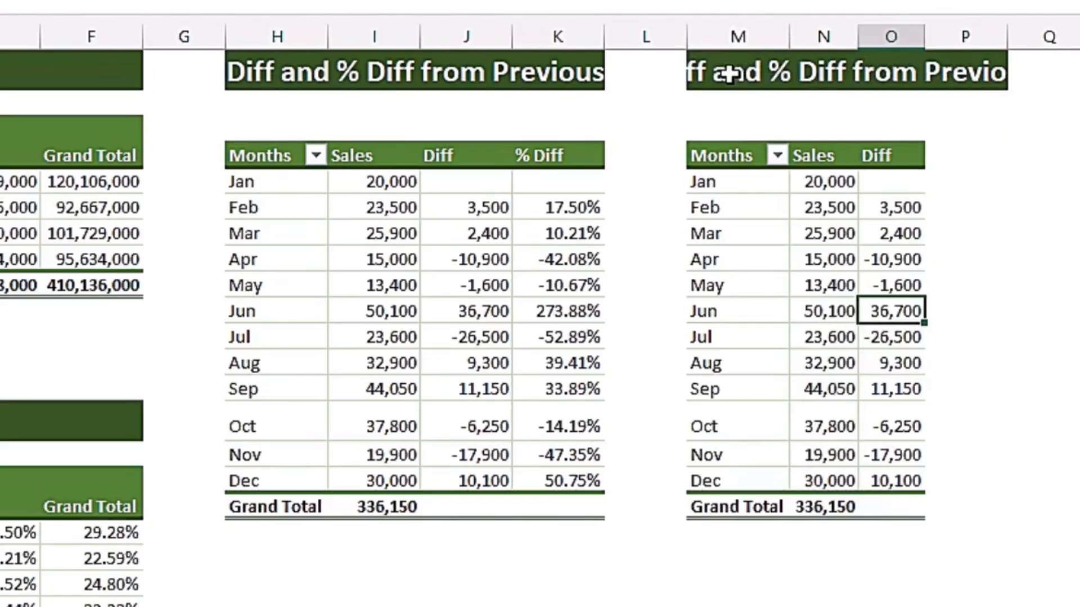
# Widen the copied PivotTable's value columns N and O and replace its title with Running Total.
pyautogui.moveTo(924, 49); pyautogui.dragTo(980, 49)
pyautogui.moveTo(863, 37); pyautogui.dragTo(882, 35)
pyautogui.click(753, 67)
pyautogui.doubleClick(714, 67)
pyautogui.moveTo(667, 72); pyautogui.dragTo(1045, 68)
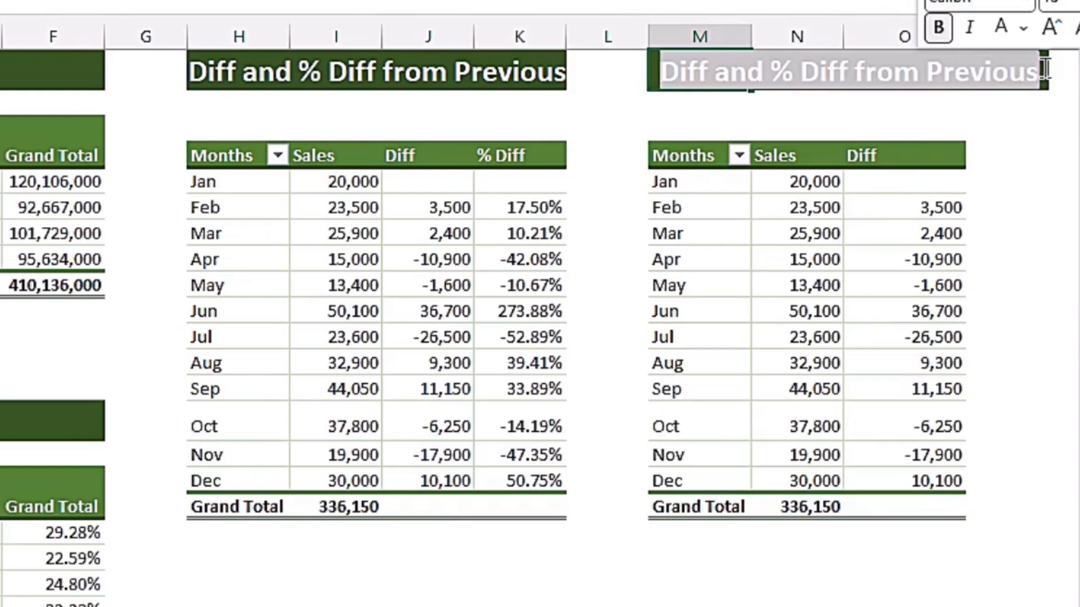
pyautogui.write('Running Total')
pyautogui.press('Return')
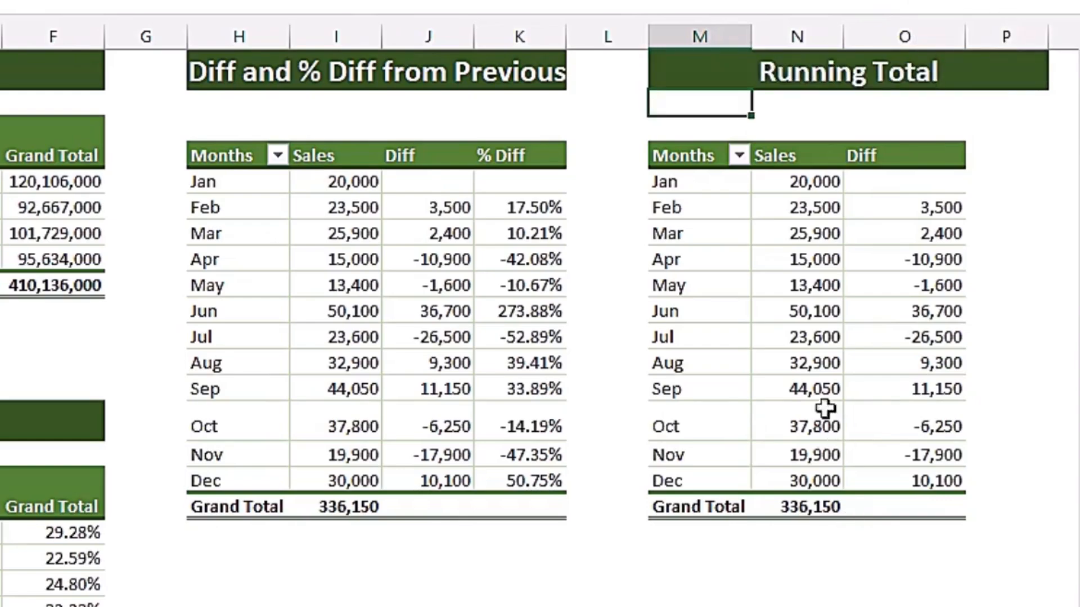
# Rename the Diff header of the Running Total PivotTable as RT.
pyautogui.click(861, 153)
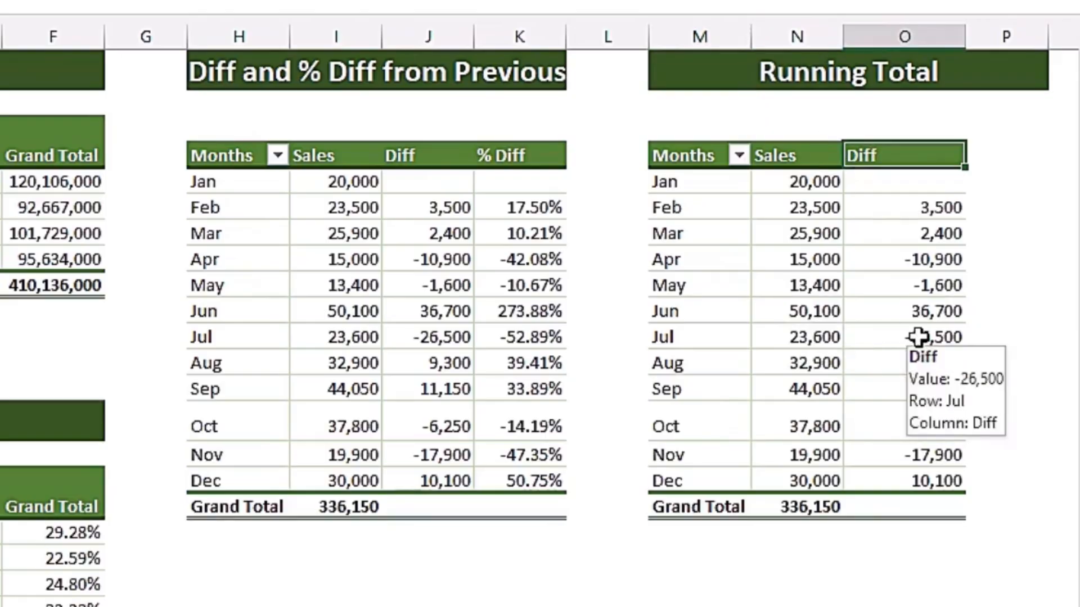
pyautogui.write('RT')
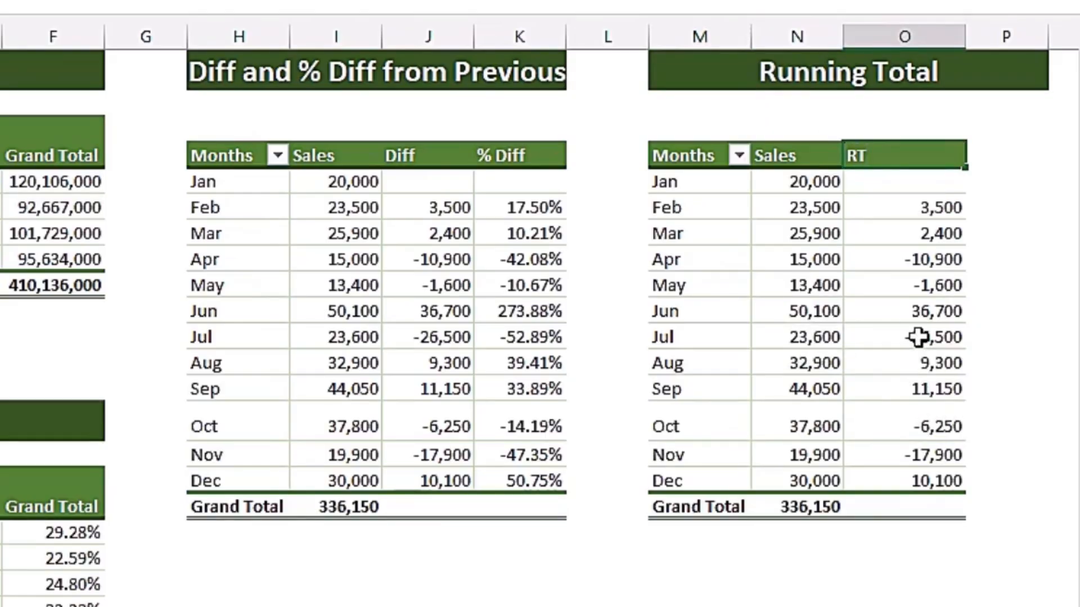
pyautogui.press('Return')
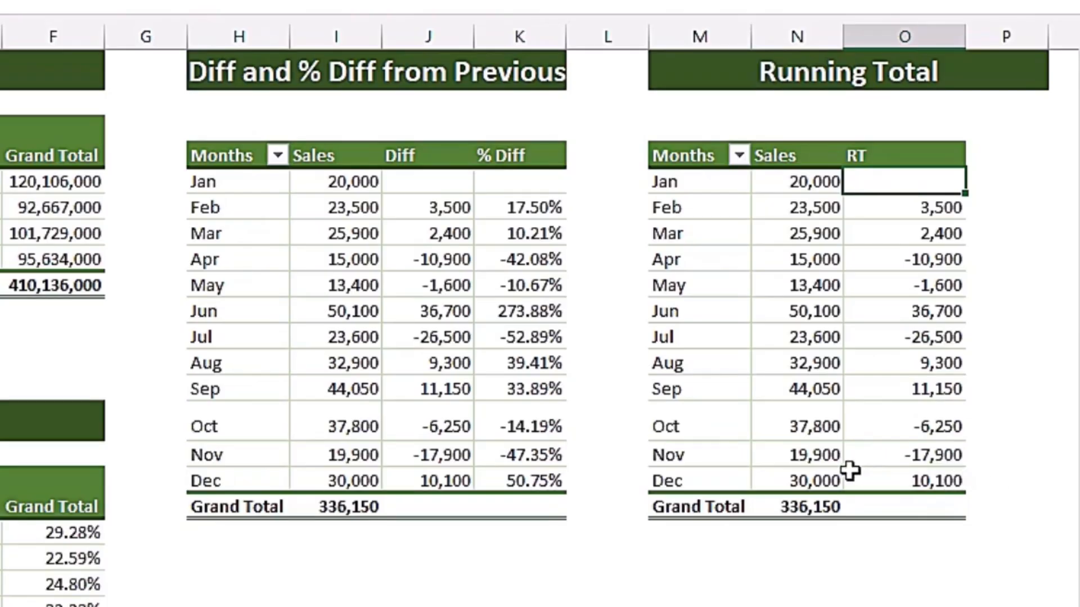
# Show the RT values as Running Total In with Months as the base field, and widen column O.
pyautogui.rightClick(877, 234)
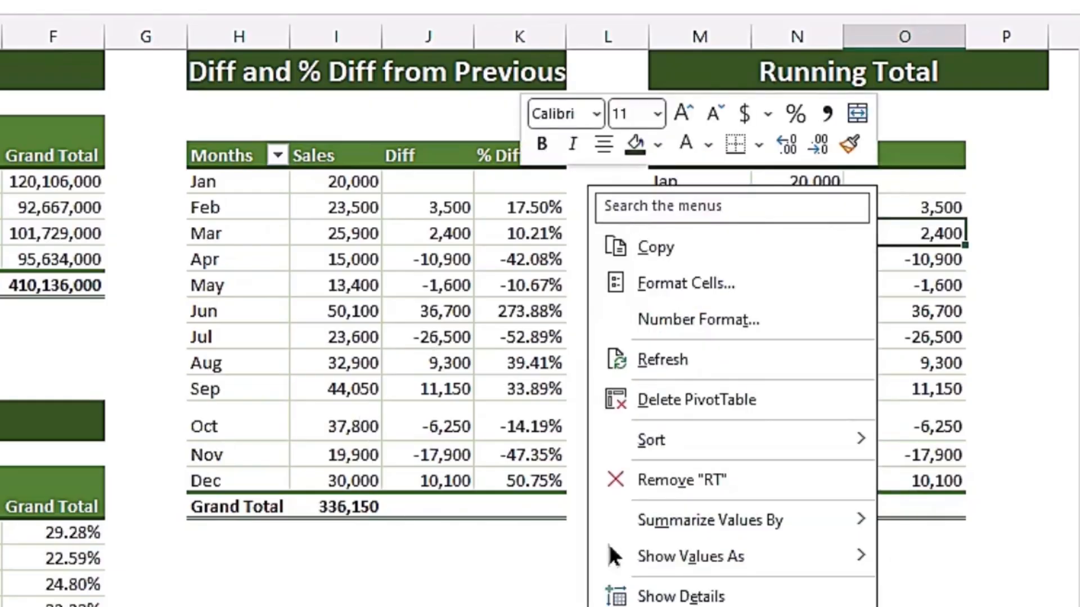
pyautogui.moveTo(708, 556)
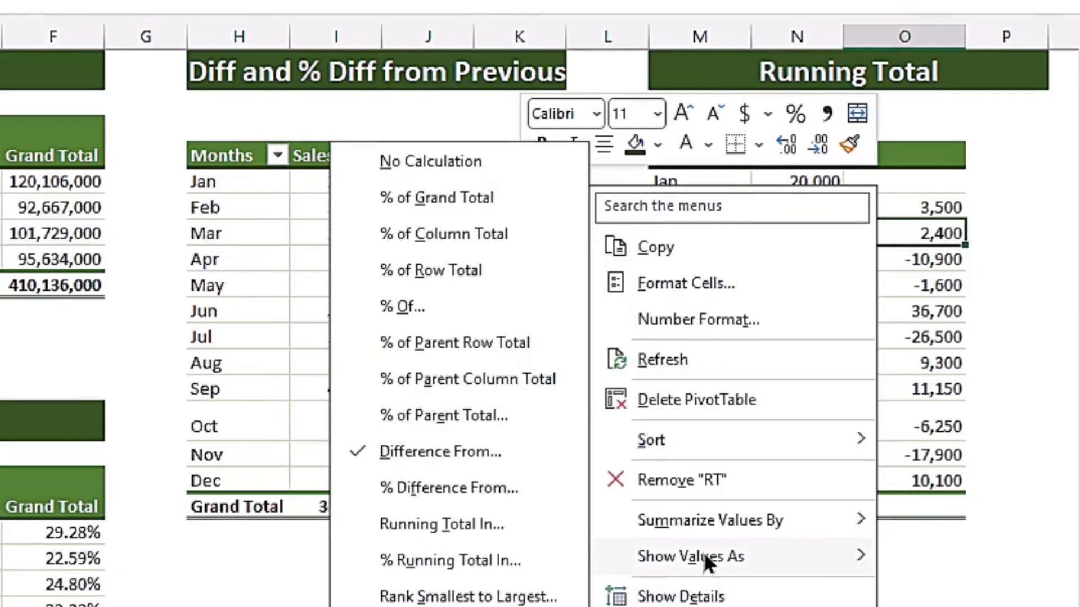
pyautogui.click(472, 518)
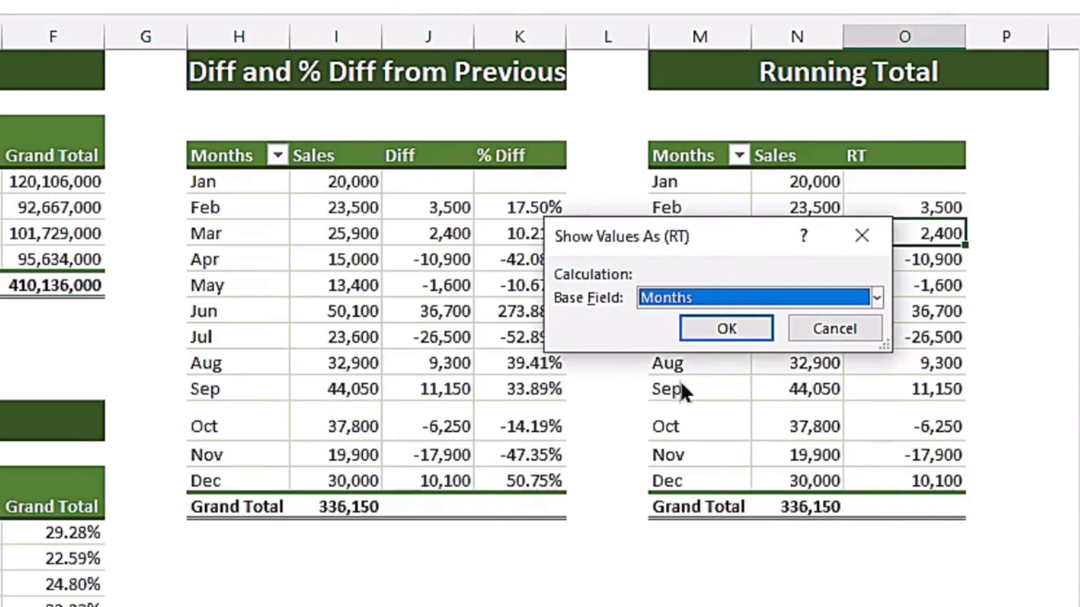
pyautogui.click(727, 329)
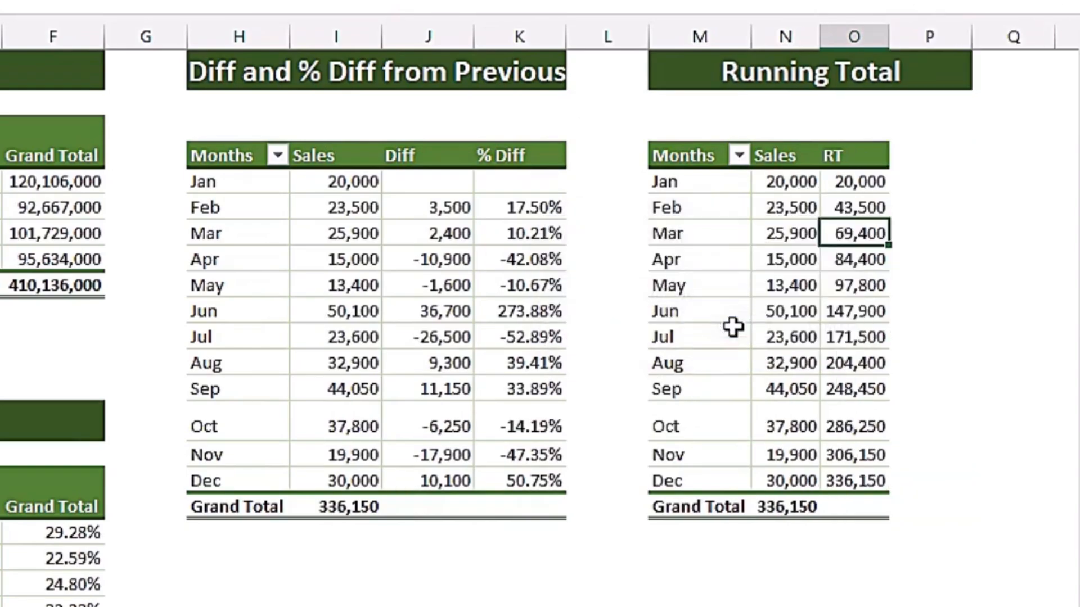
pyautogui.moveTo(888, 37); pyautogui.dragTo(918, 42)
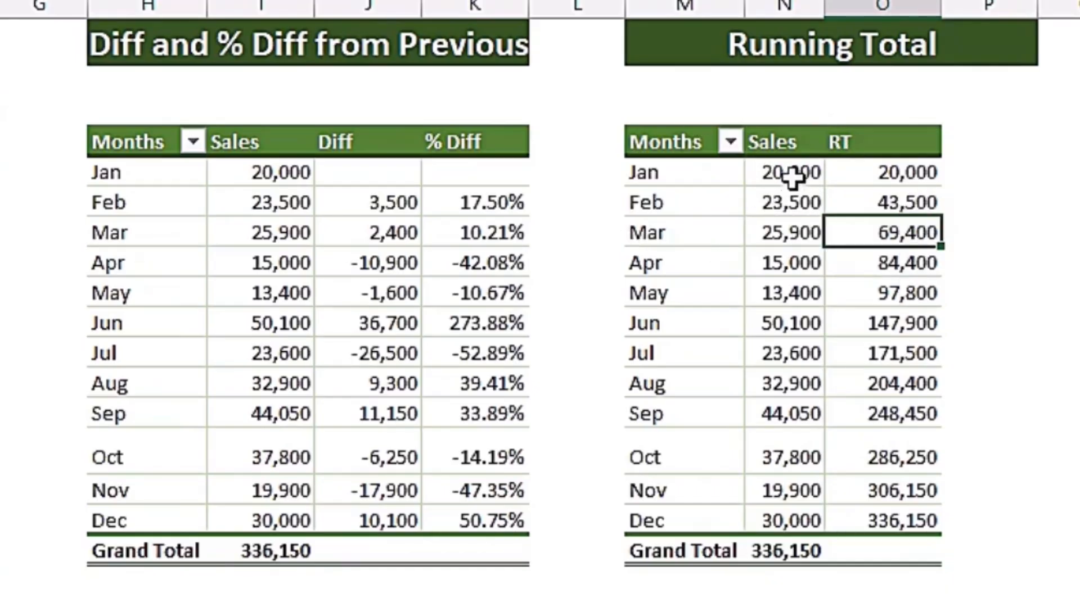
# Check the running total by selecting the Sales values for Jan to Feb and Jan to Sep to compare their sums.
pyautogui.moveTo(788, 171); pyautogui.dragTo(790, 201)
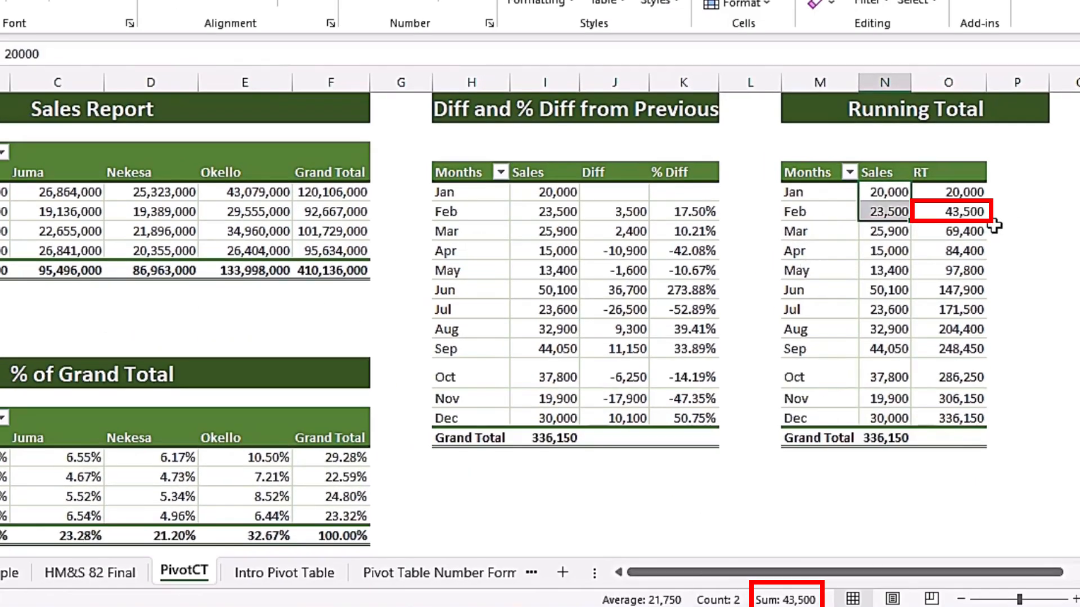
pyautogui.moveTo(882, 192)
pyautogui.mouseDown()
pyautogui.moveTo(892, 289)
pyautogui.moveTo(872, 345)
pyautogui.mouseUp()
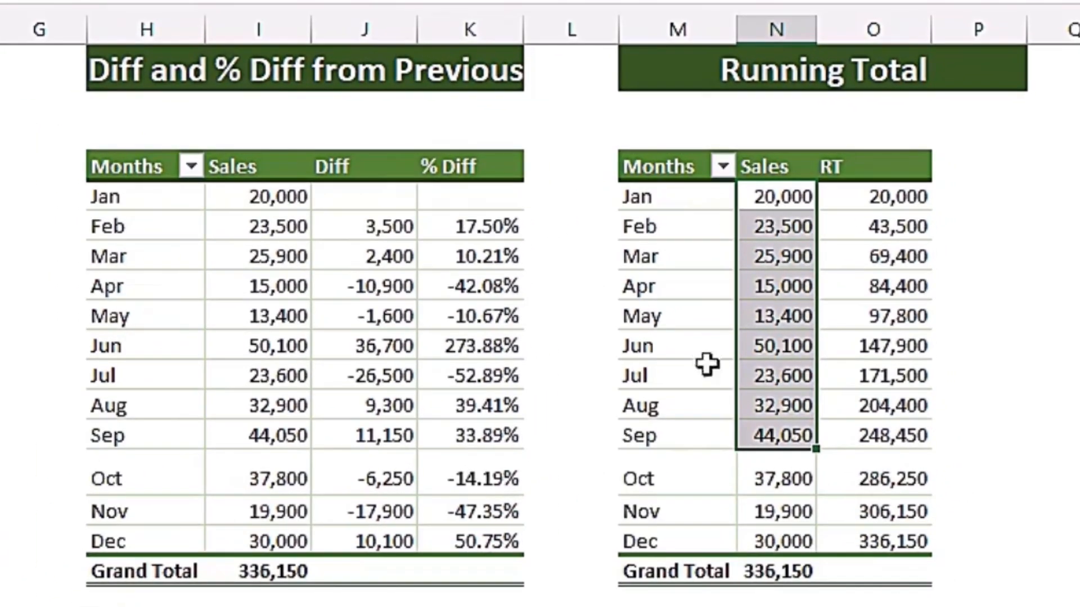
# Change the title above the monthly PivotTable in column M to Running Total In.
pyautogui.click(700, 71)
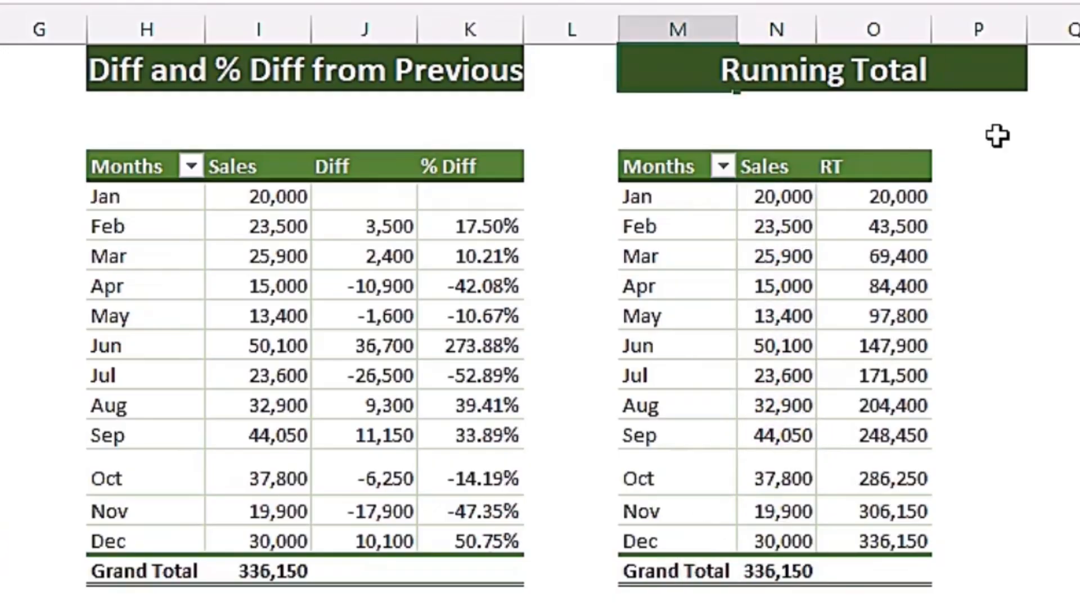
pyautogui.write('In')
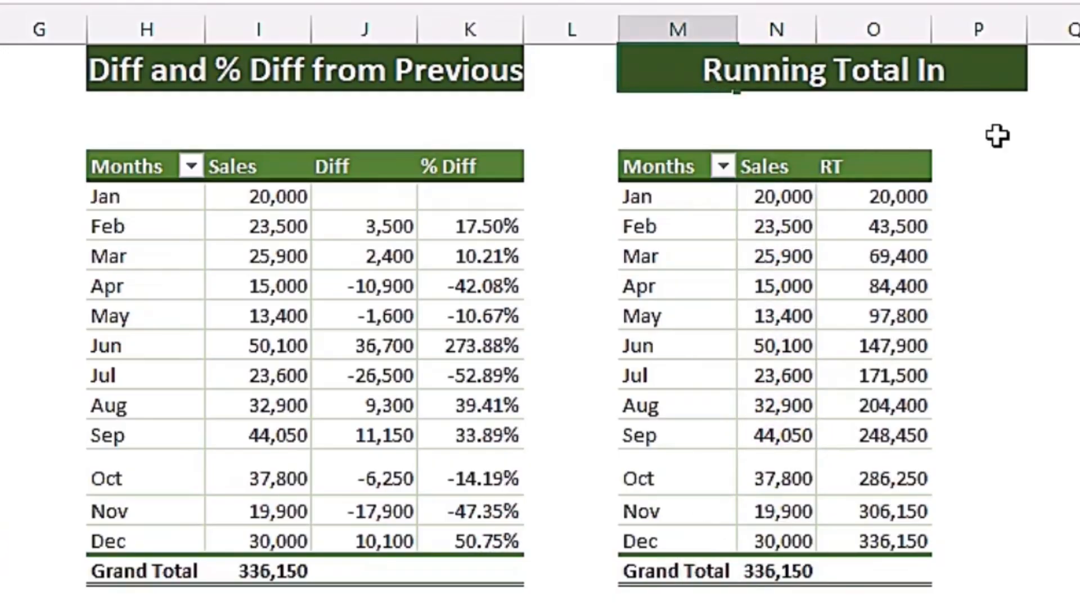
pyautogui.press('Return')
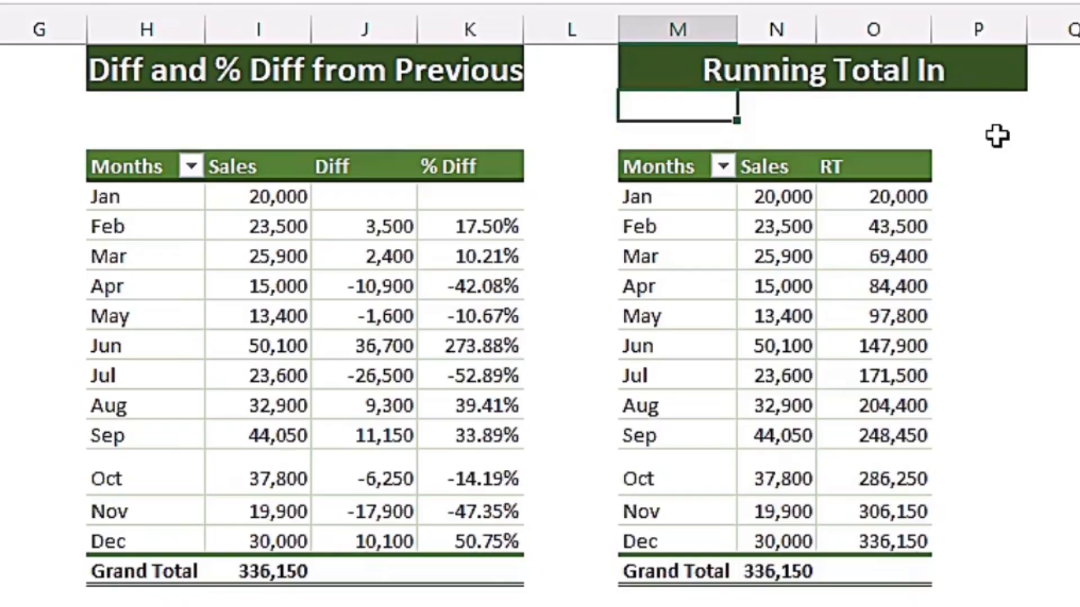